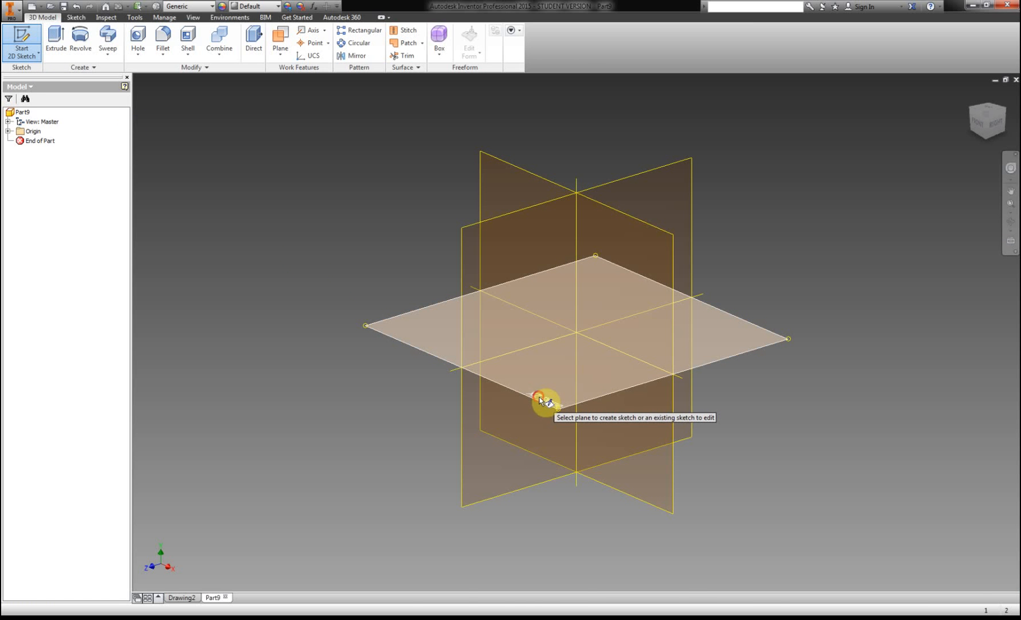
Create a 2D sketch on the horizontal origin plane and rotate the top view so the X axis runs horizontally.
left_click(539, 401)
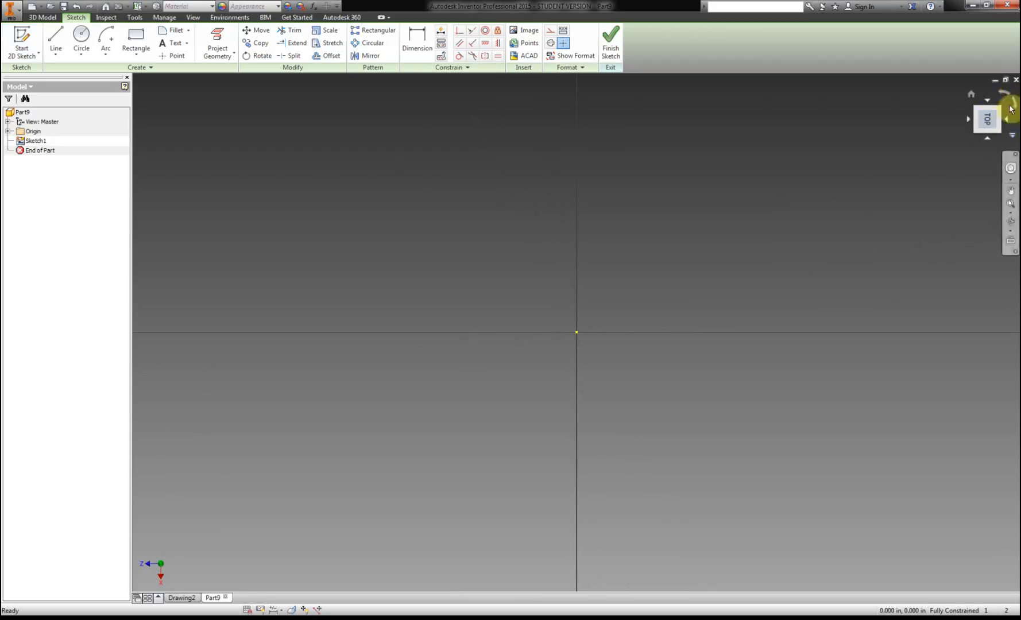
left_click(1005, 96)
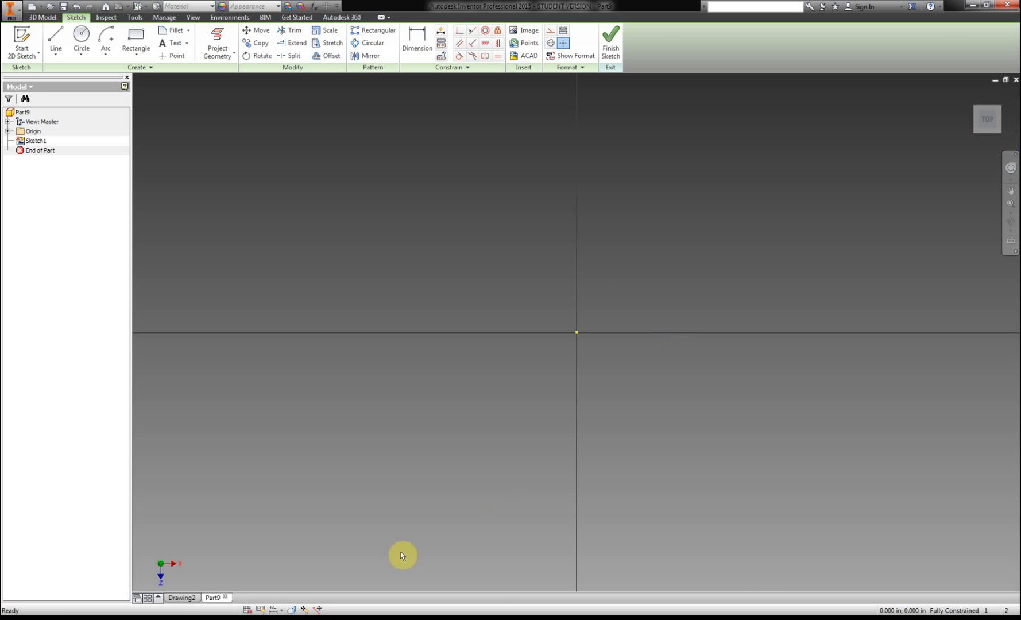
Check the part's pictorial view in the Adobe Reader handout and sketch a horizontal line about 7.69 in long above the origin.
key("alt+Tab")
scroll(502, 436, "down", 10)
scroll(504, 441, "down", 2)
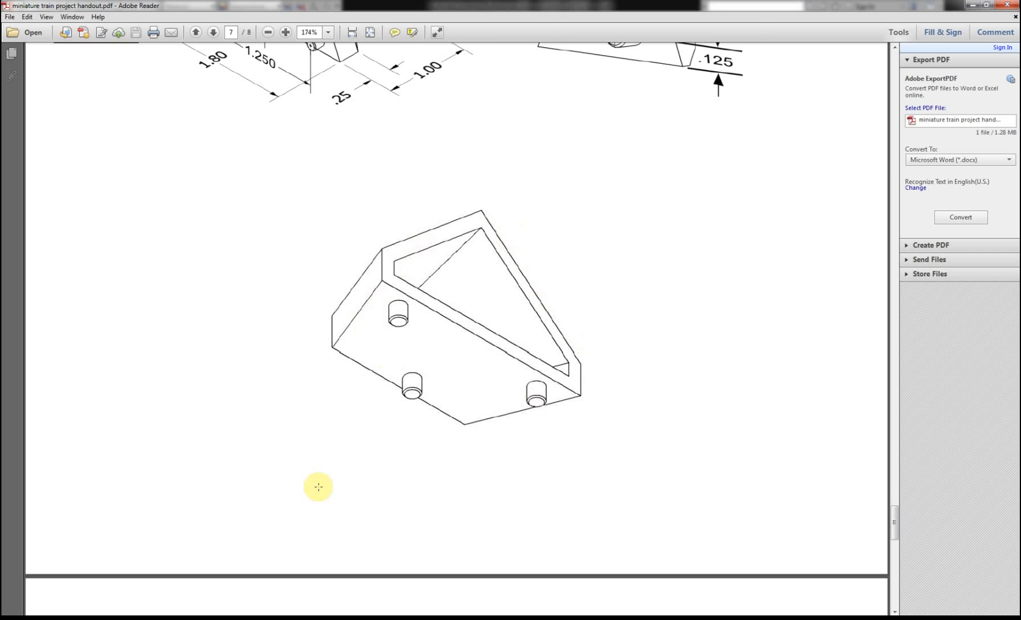
left_click(168, 614)
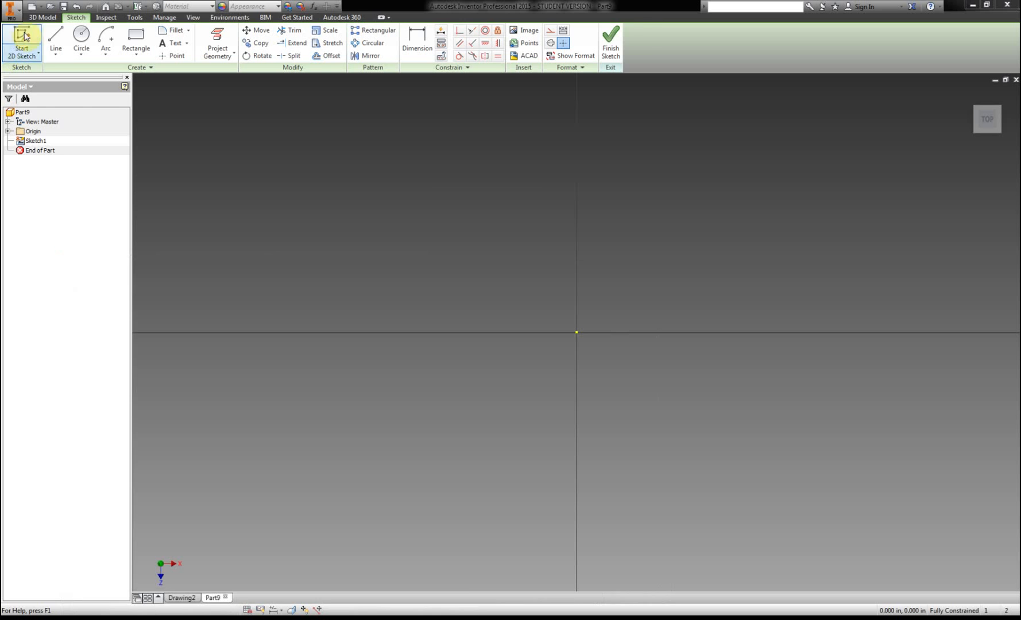
left_click(54, 32)
left_click(453, 248)
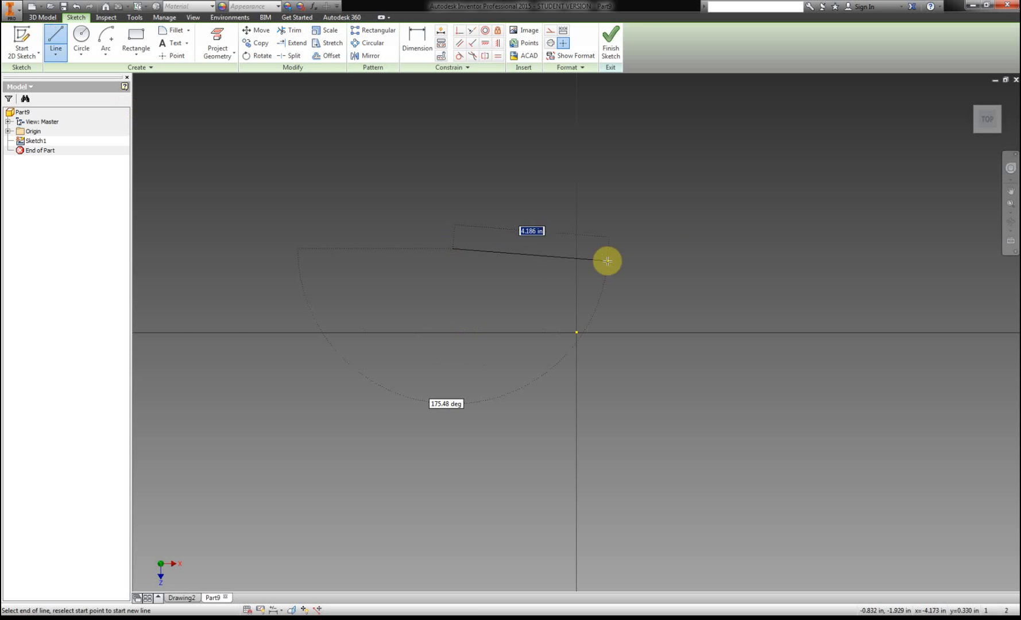
left_click(736, 245)
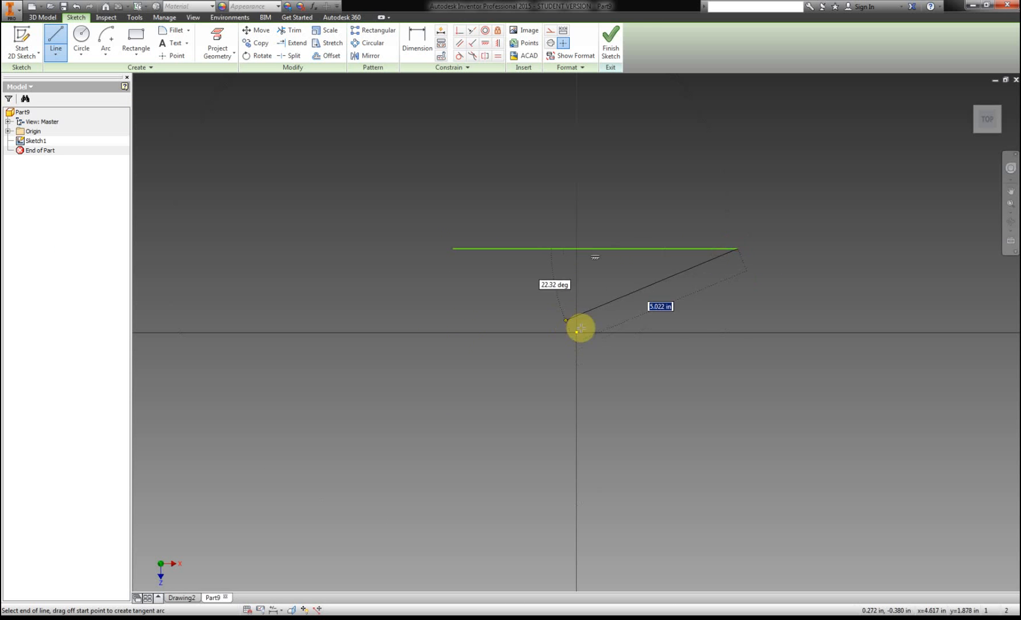
right_click(835, 238)
left_click(868, 240)
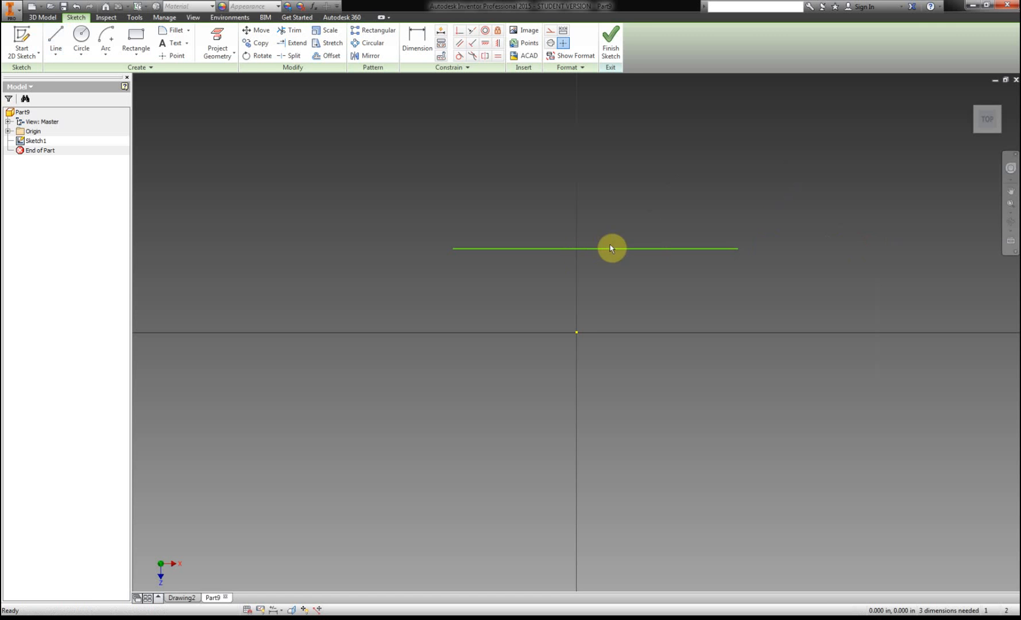
Constrain the horizontal line's midpoint to be coincident with the sketch origin.
left_click(459, 33)
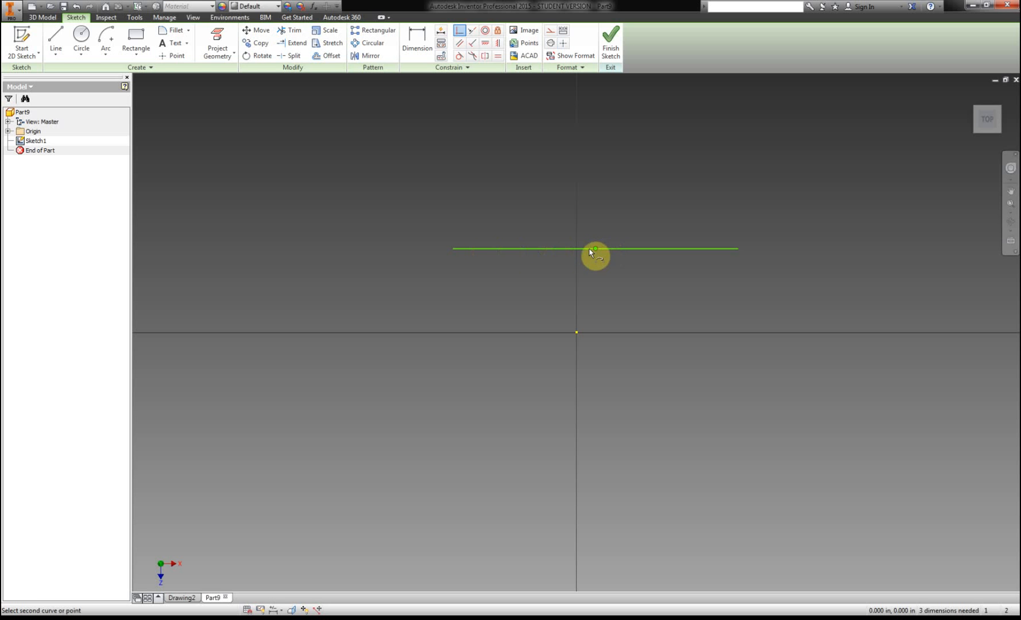
left_click(576, 333)
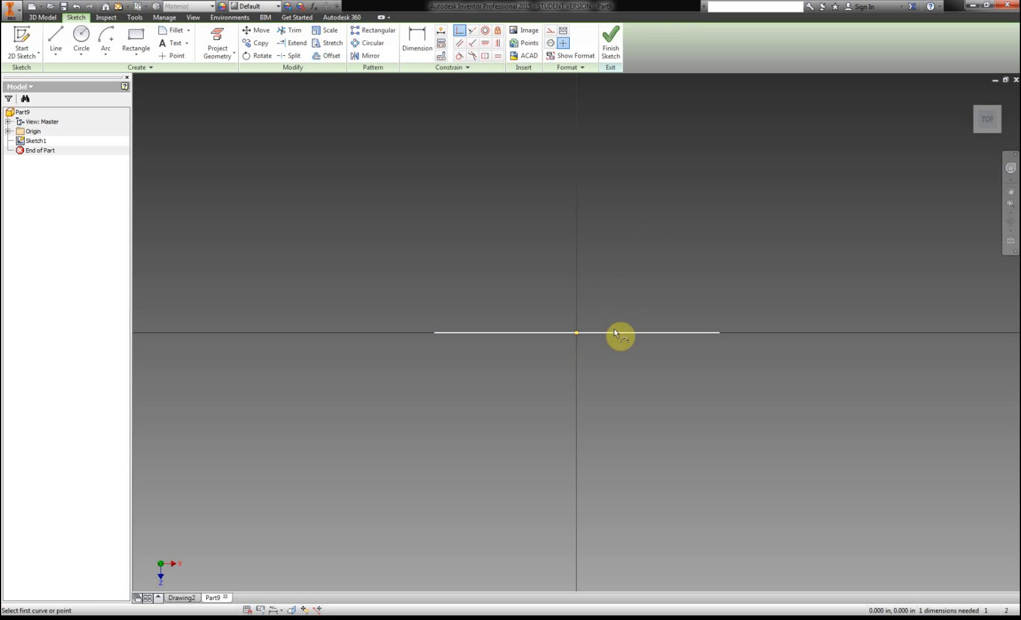
right_click(622, 228)
left_click(665, 227)
Dimension the horizontal line to the handout's 1.8 in length and place the dimension just above the line.
left_click(413, 46)
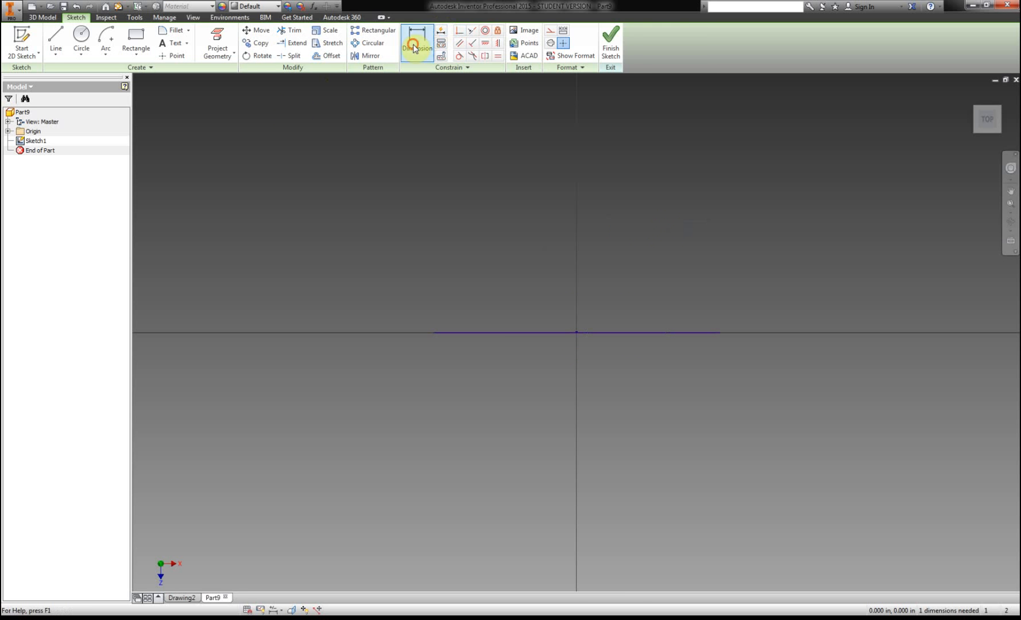
left_click(507, 334)
left_click(509, 217)
key("alt+Tab")
scroll(397, 321, "up", 3)
scroll(397, 321, "up", 3)
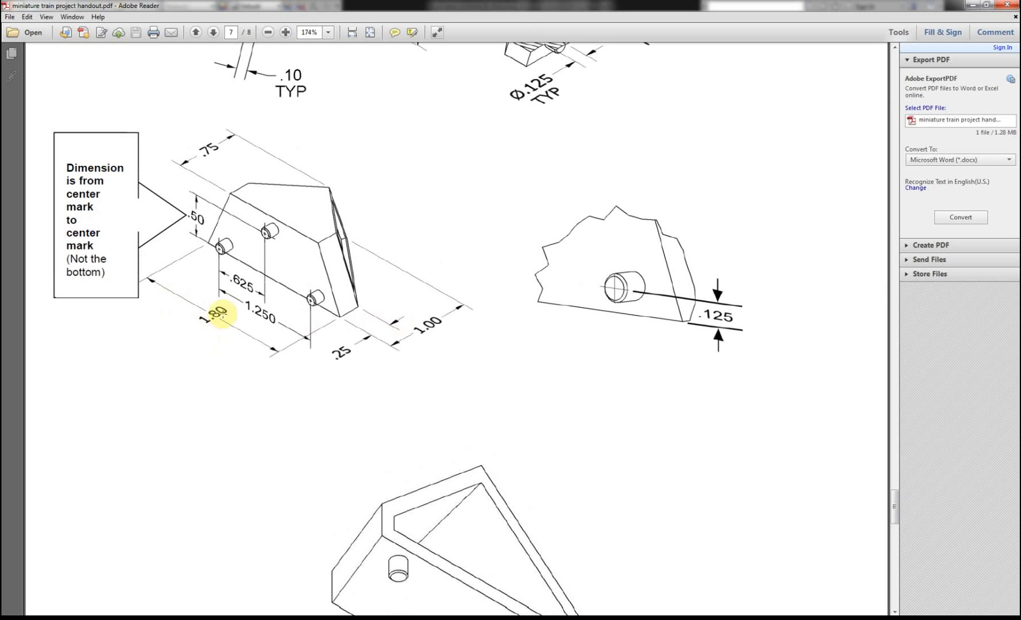
key("alt+Tab")
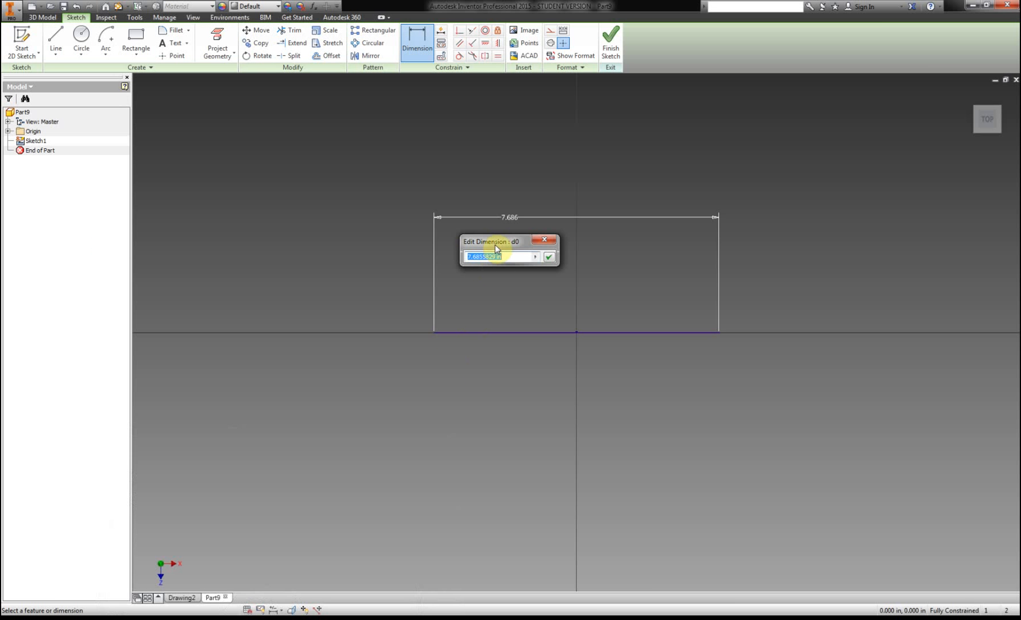
key("BackSpace")
type("1.8")
key("Return")
right_click(679, 159)
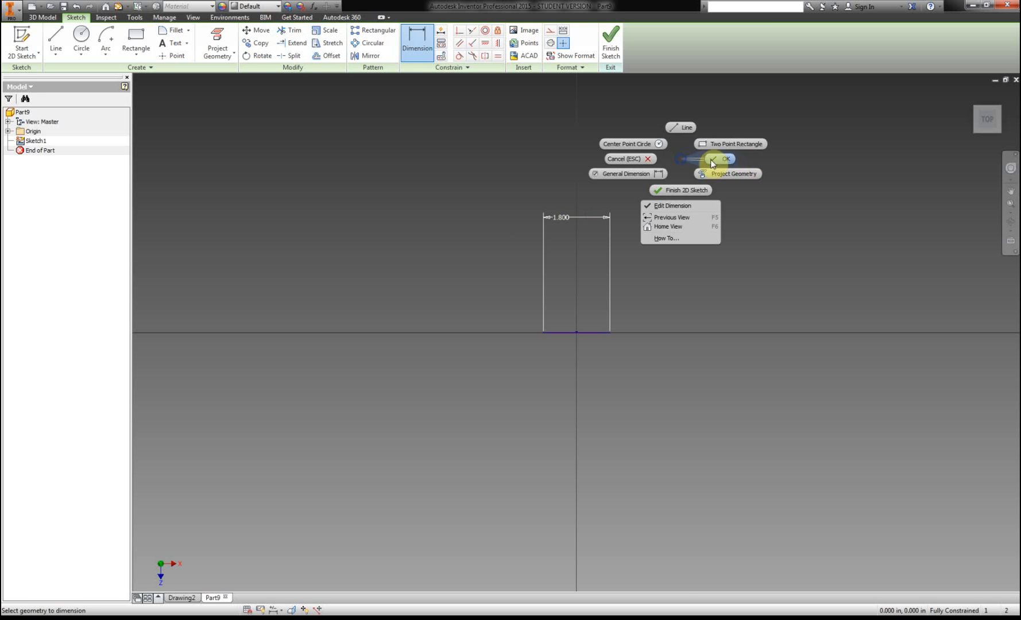
left_click(728, 165)
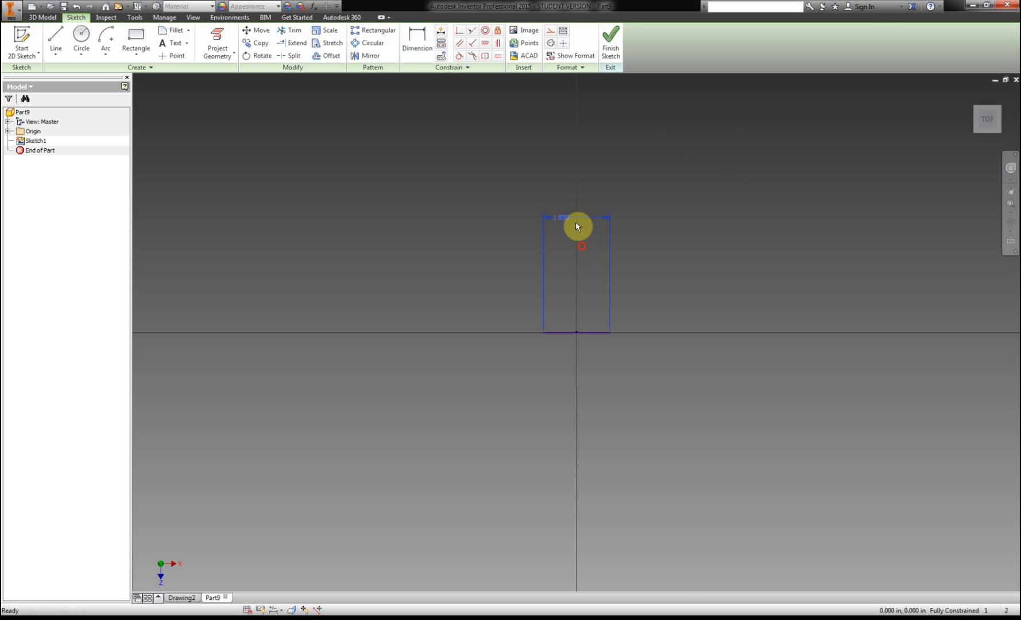
left_click(665, 227)
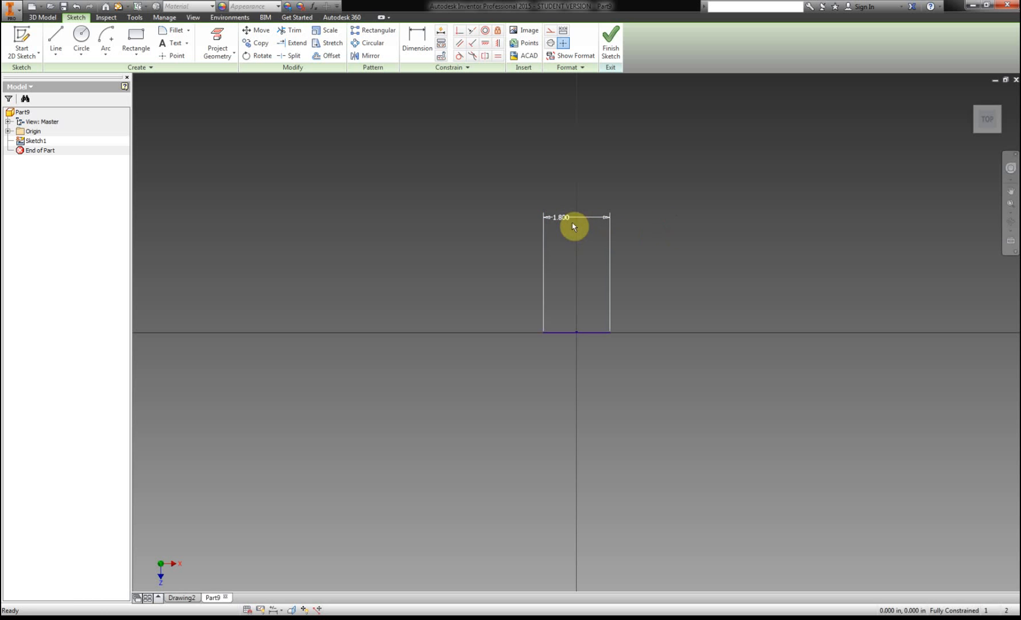
left_click_drag(563, 218, 582, 316)
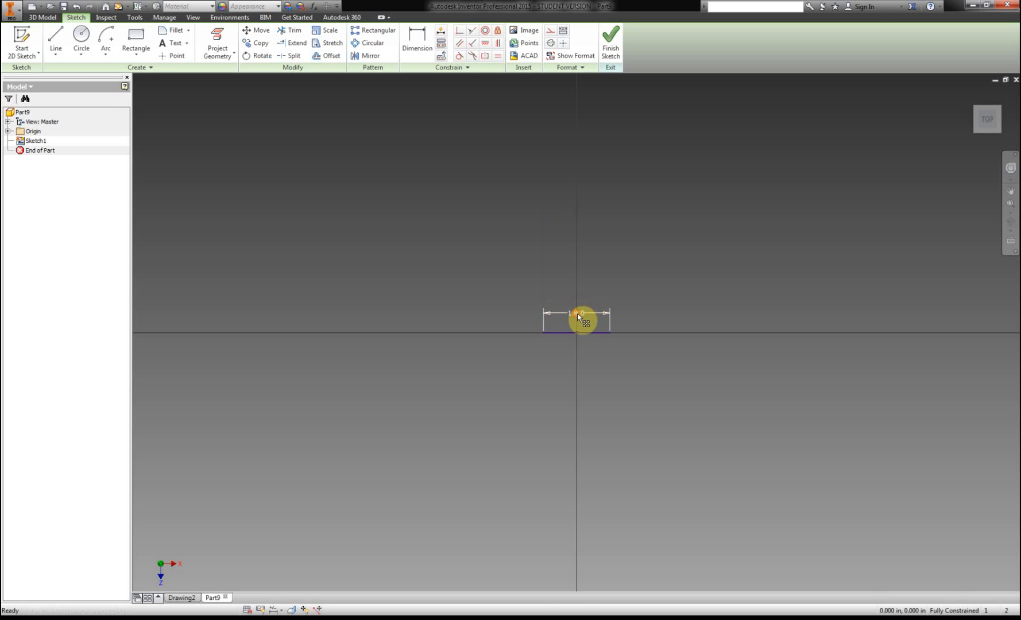
Close the profile below the line with two vertical sides about 0.61 in long and two slanted lines meeting about 1.3 in below the origin.
middle_click(698, 272)
middle_click(697, 273)
scroll(645, 339, "up", 4)
scroll(670, 444, "up", 2)
left_click(58, 39)
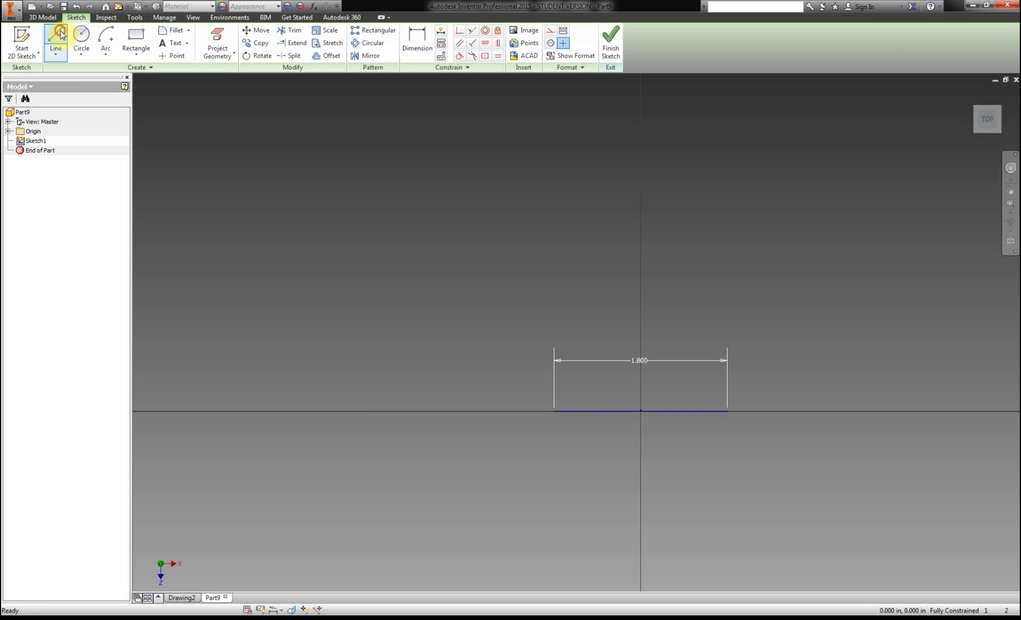
left_click(554, 411)
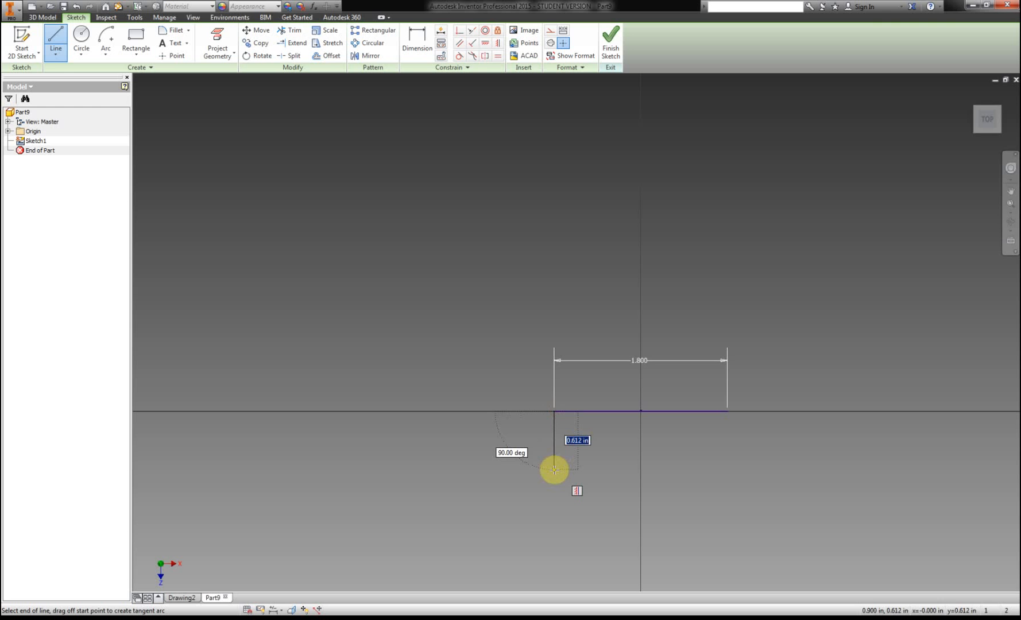
left_click(554, 470)
left_click(640, 536)
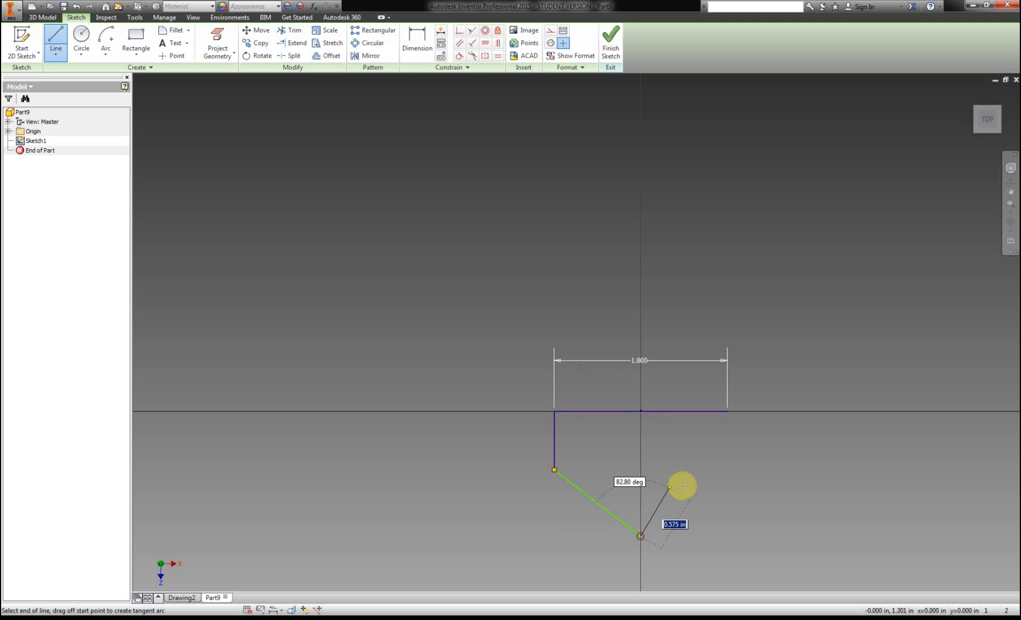
left_click(728, 469)
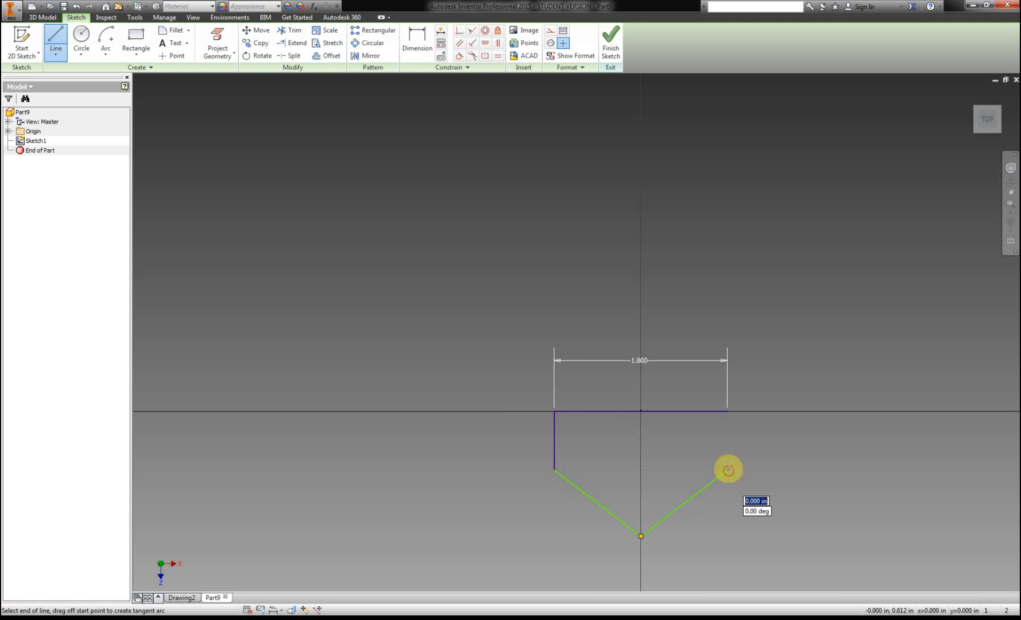
left_click(728, 411)
right_click(795, 421)
left_click(778, 380)
Look up the side depth in the Adobe Reader handout and dimension the profile's left vertical edge to 0.25 in.
key("Home")
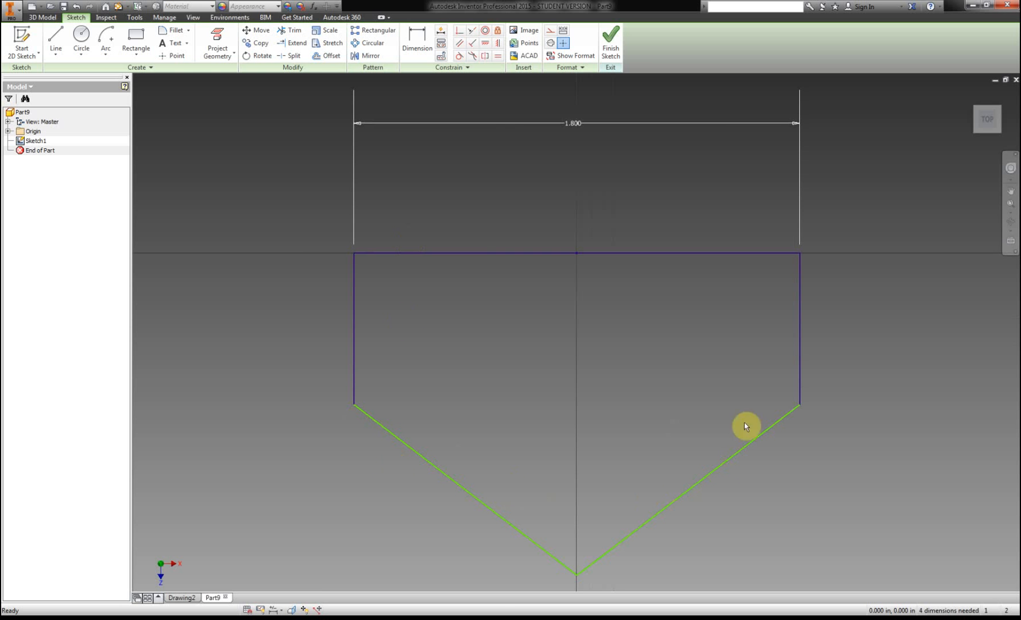
left_click(150, 618)
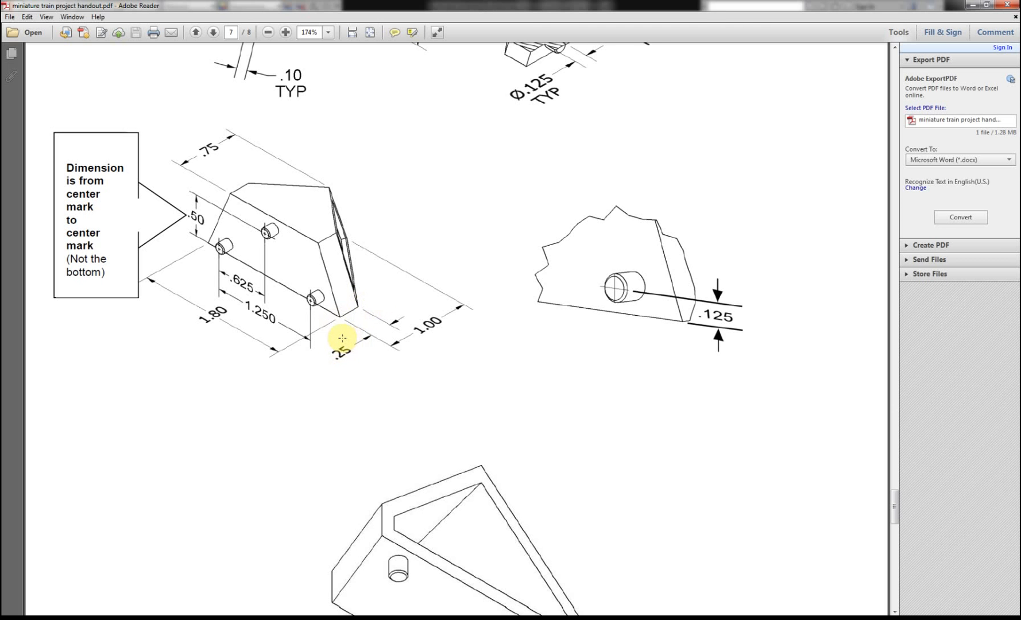
scroll(557, 244, "up", 1)
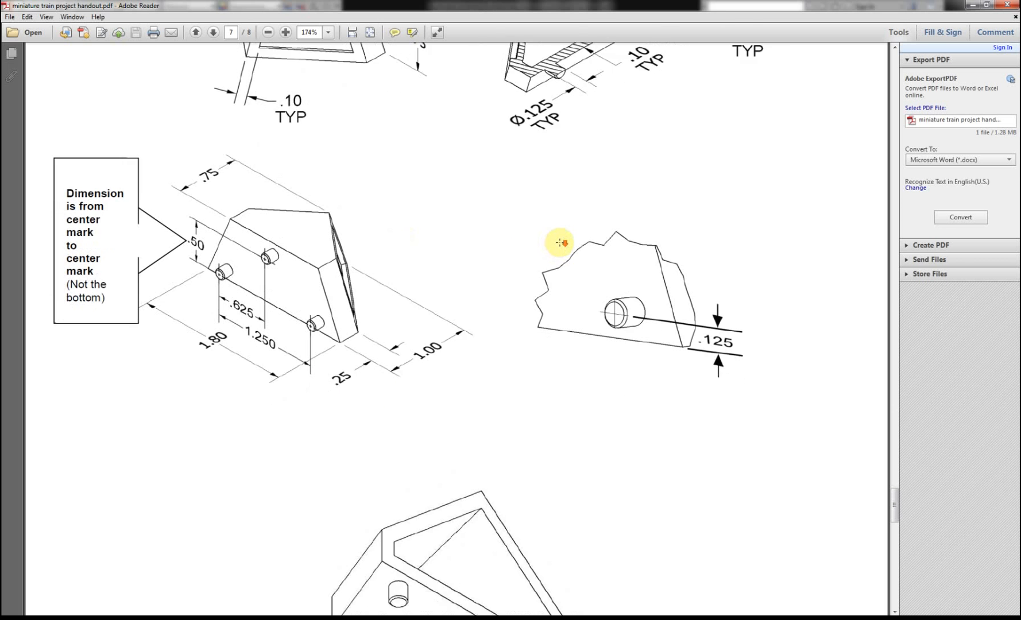
scroll(536, 187, "up", 5)
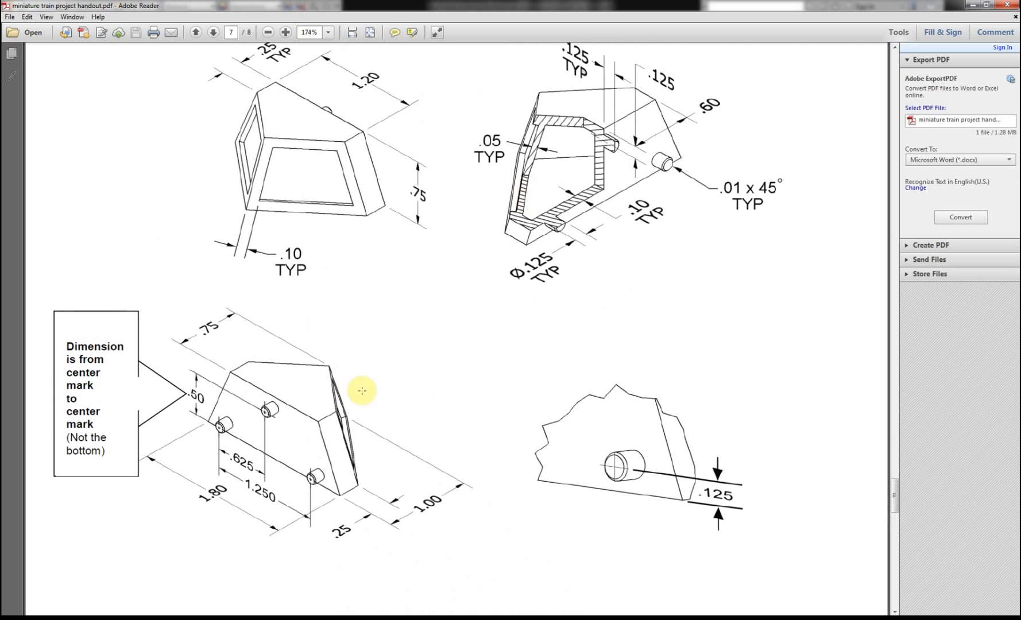
left_click(156, 618)
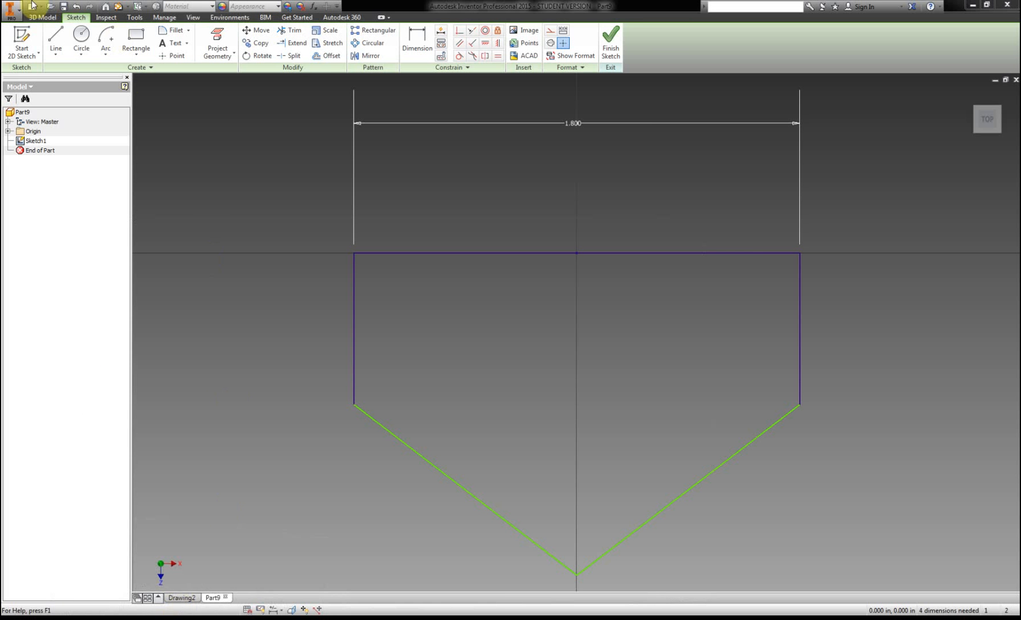
left_click(417, 40)
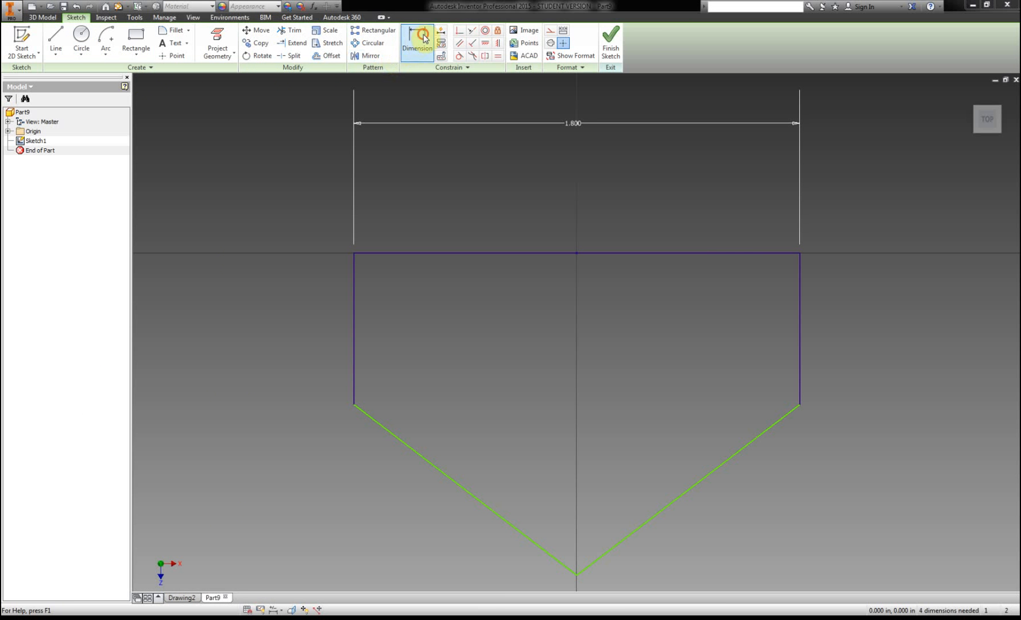
left_click(355, 352)
left_click(251, 347)
type(".25")
key("Return")
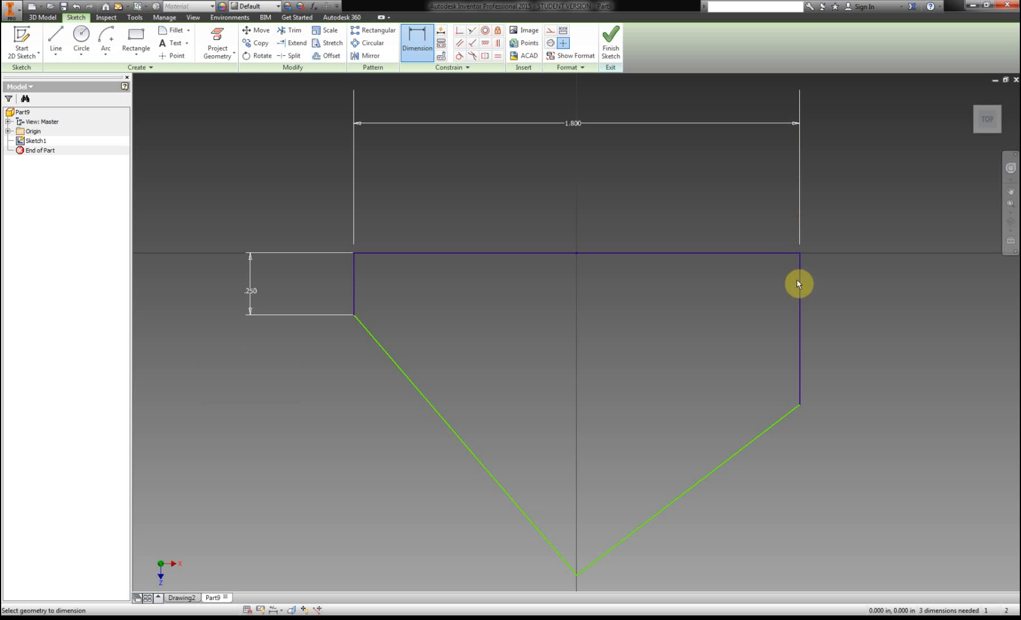
Dimension the profile's right vertical edge to 0.25 in.
left_click(798, 283)
left_click(880, 281)
type(".25")
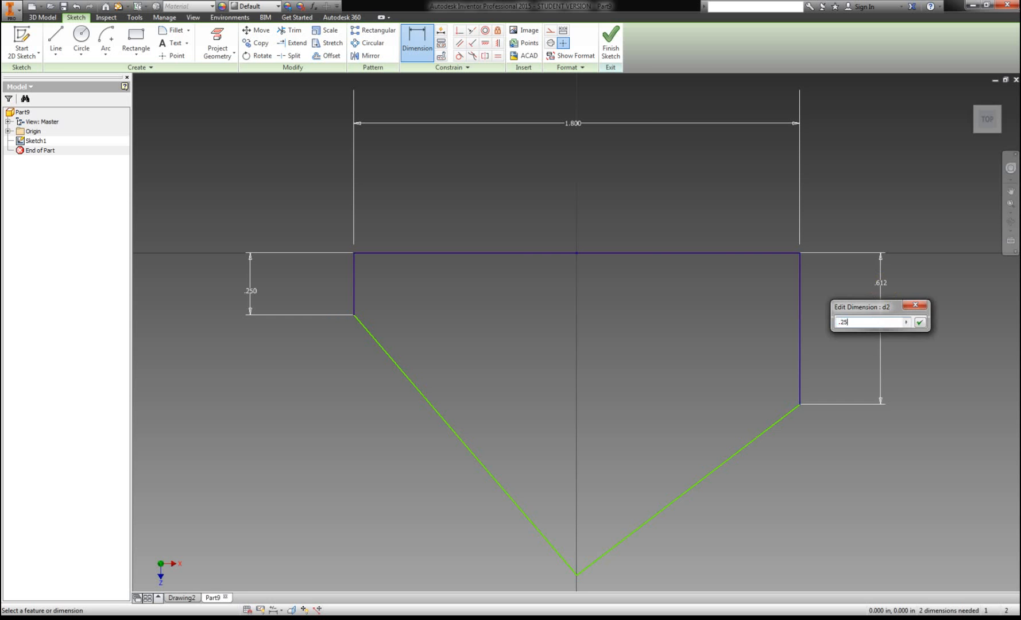
key("Return")
Dimension the horizontal distance from the profile's upper left corner to its lowest vertex, keeping 0.9 in.
left_click(578, 485)
left_click(354, 254)
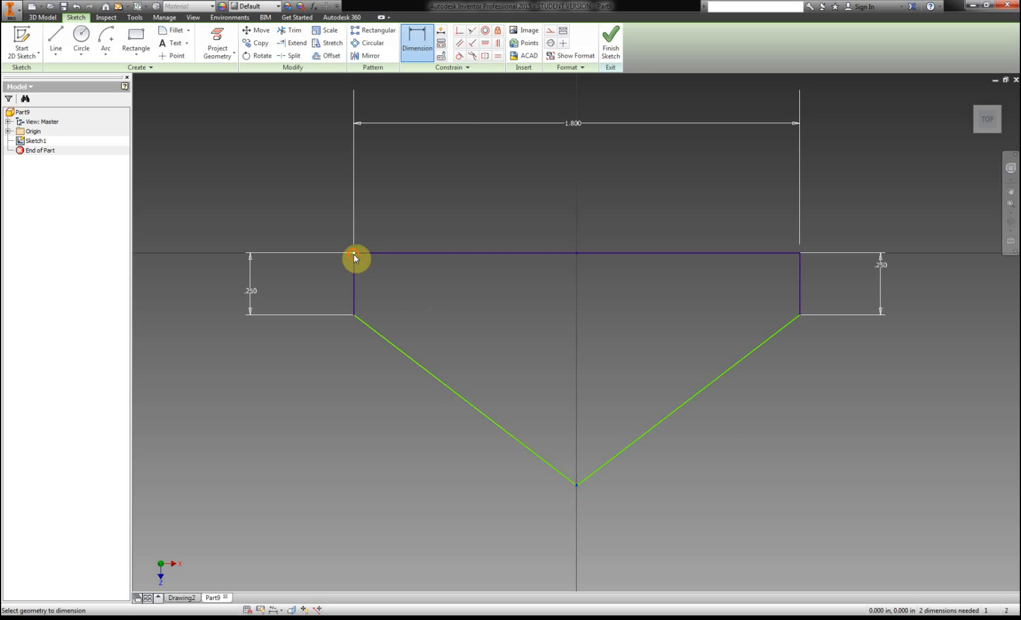
left_click(470, 173)
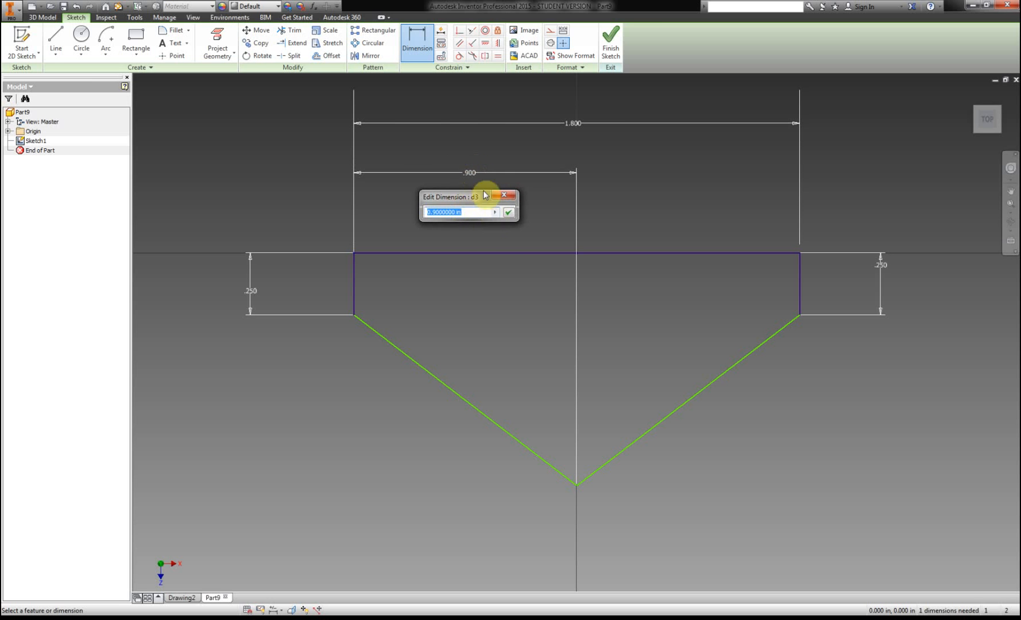
left_click(510, 213)
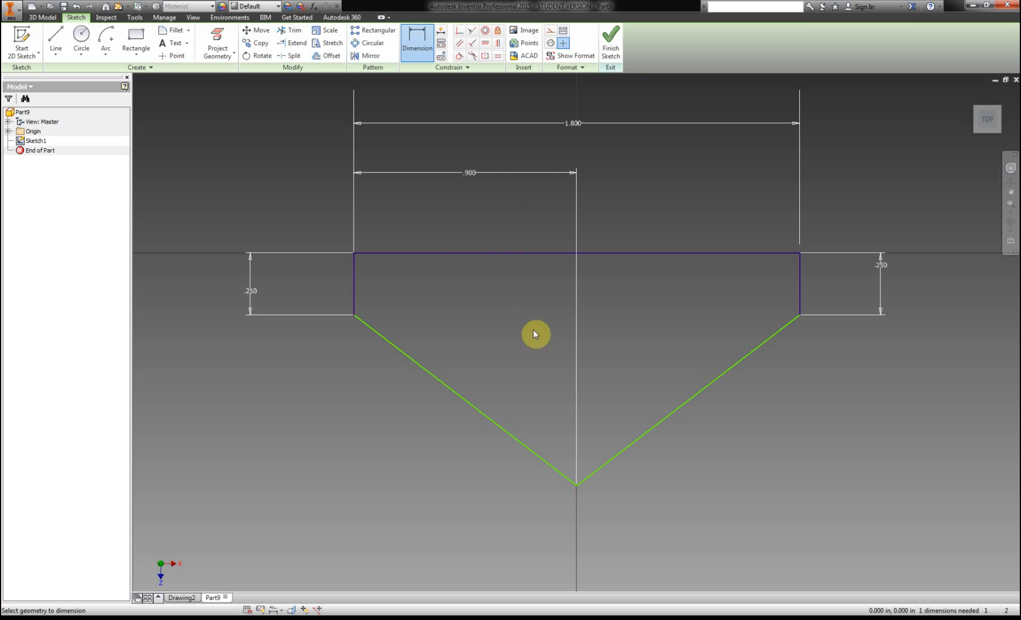
Check the overall depth in the Adobe Reader handout and dimension the lowest vertex 1 in from the profile's top line.
left_click(160, 618)
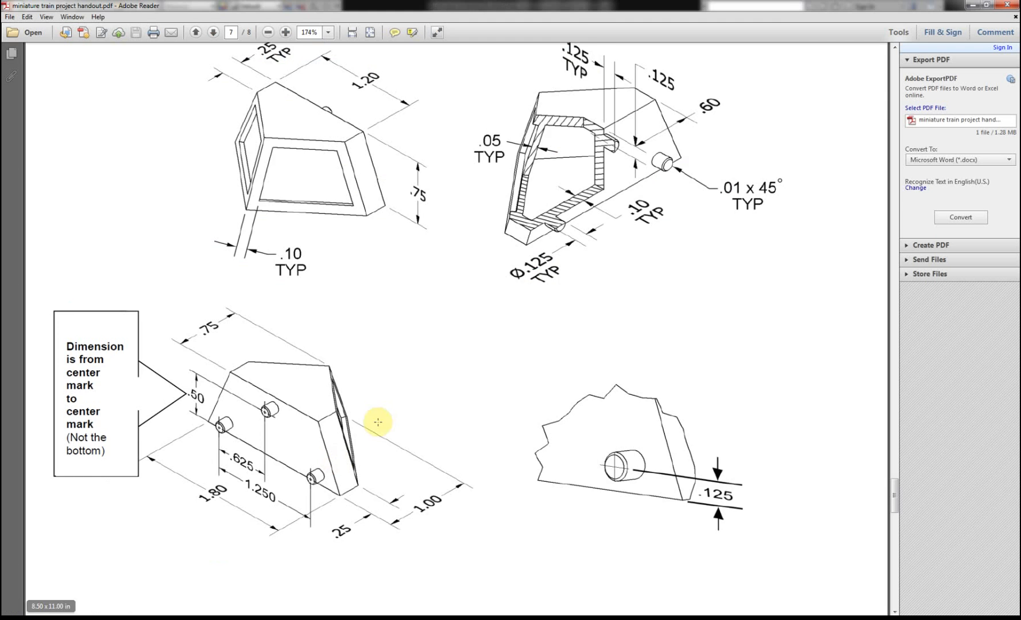
scroll(379, 448, "up", 2)
scroll(379, 448, "down", 2)
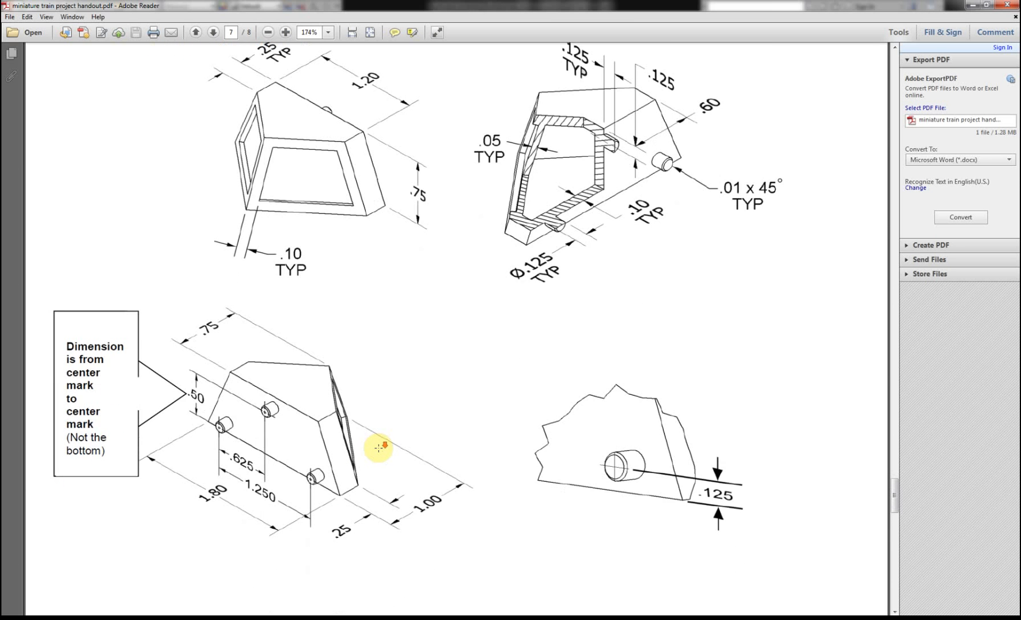
scroll(379, 447, "down", 3)
left_click(160, 618)
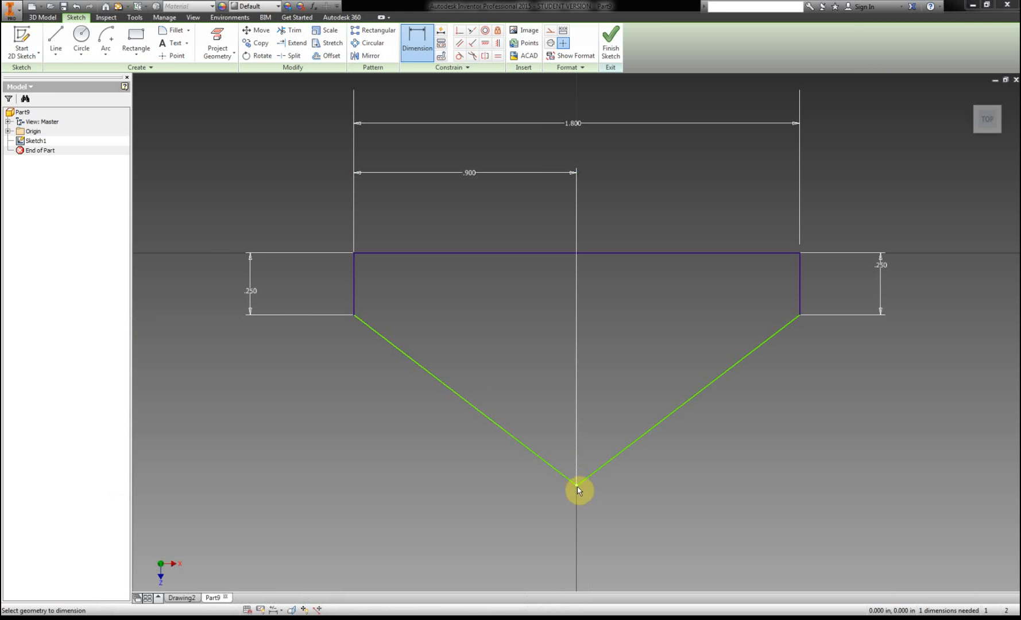
left_click(578, 487)
left_click(549, 254)
left_click(182, 296)
type("1")
key("Return")
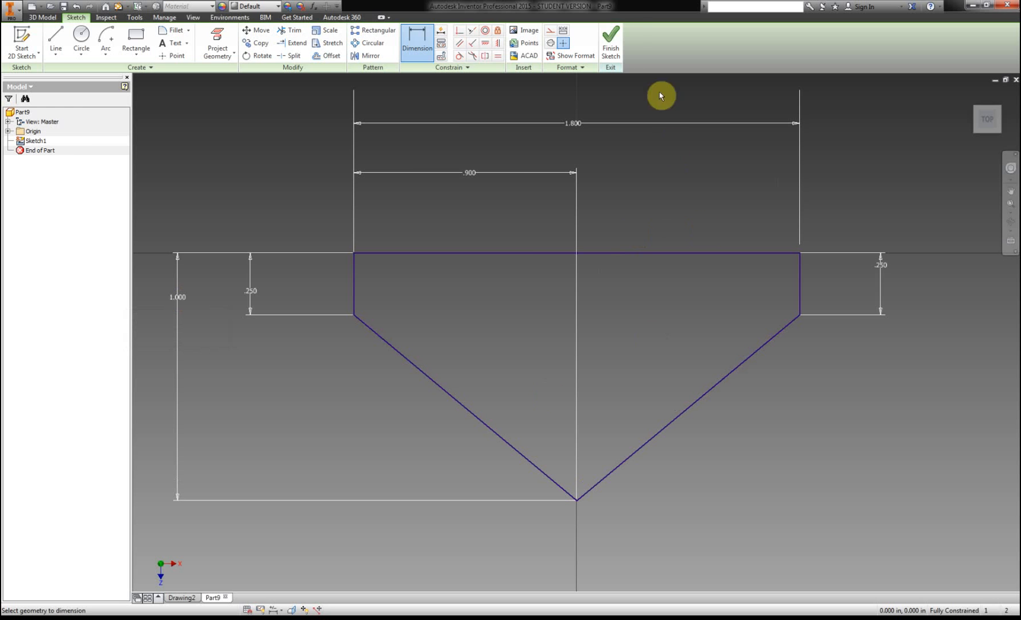
Finish the dimensioned base profile sketch.
left_click(610, 40)
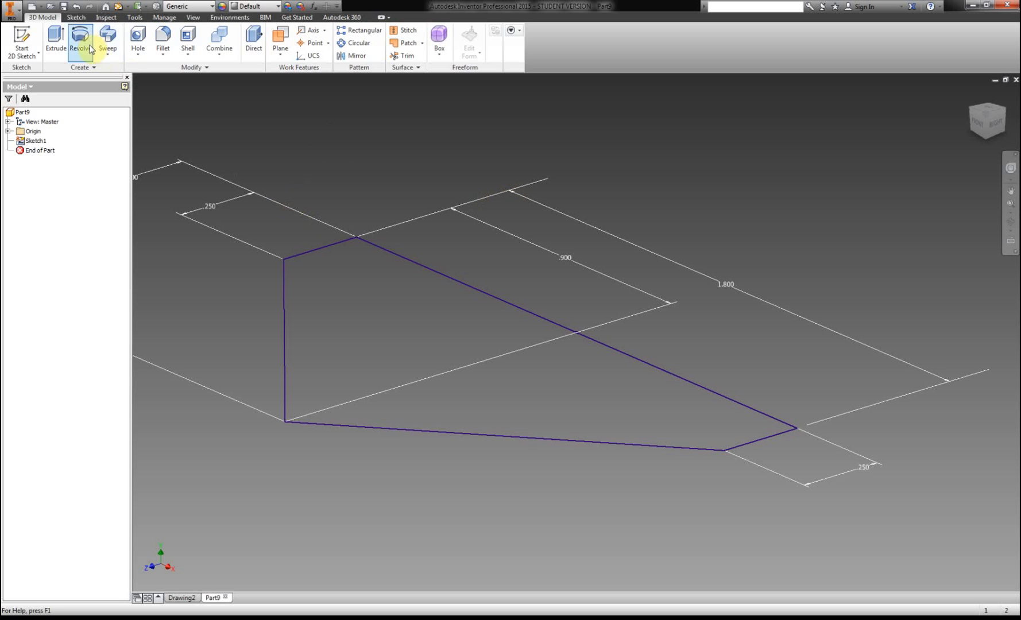
left_click(108, 57)
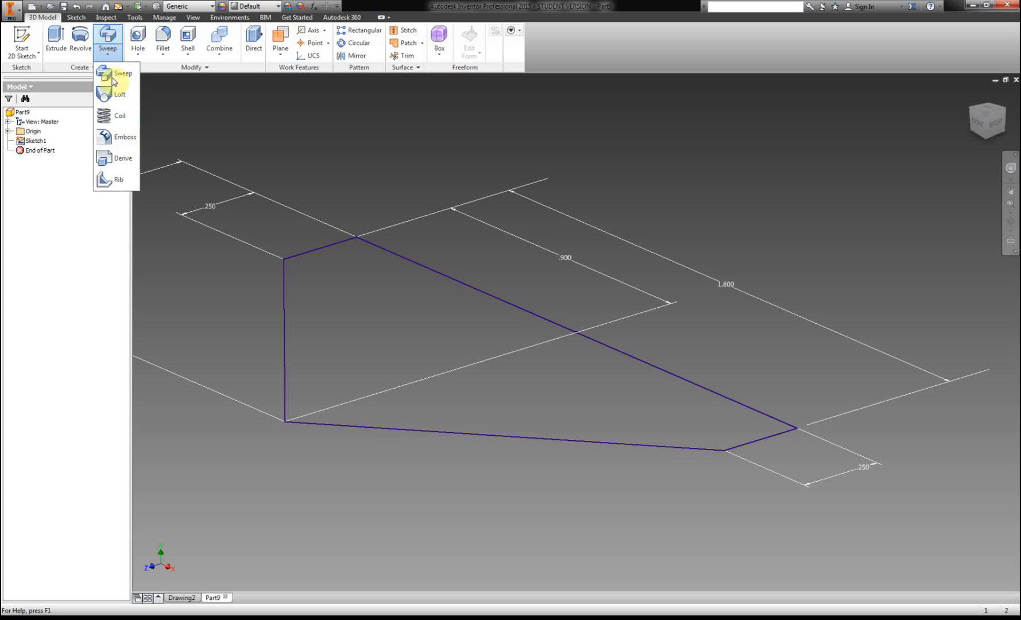
left_click(124, 94)
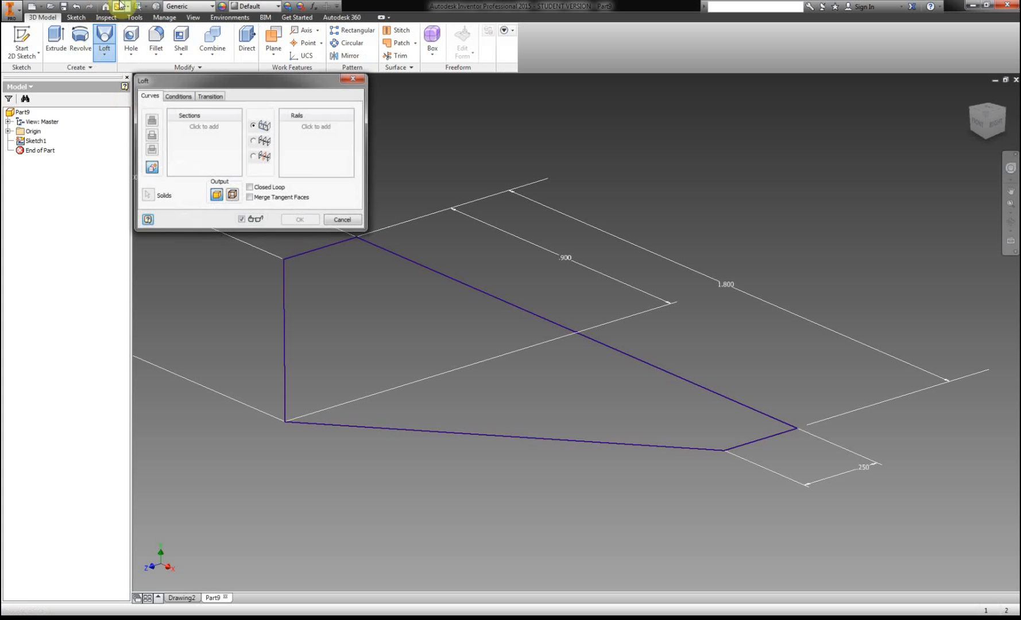
left_click(359, 78)
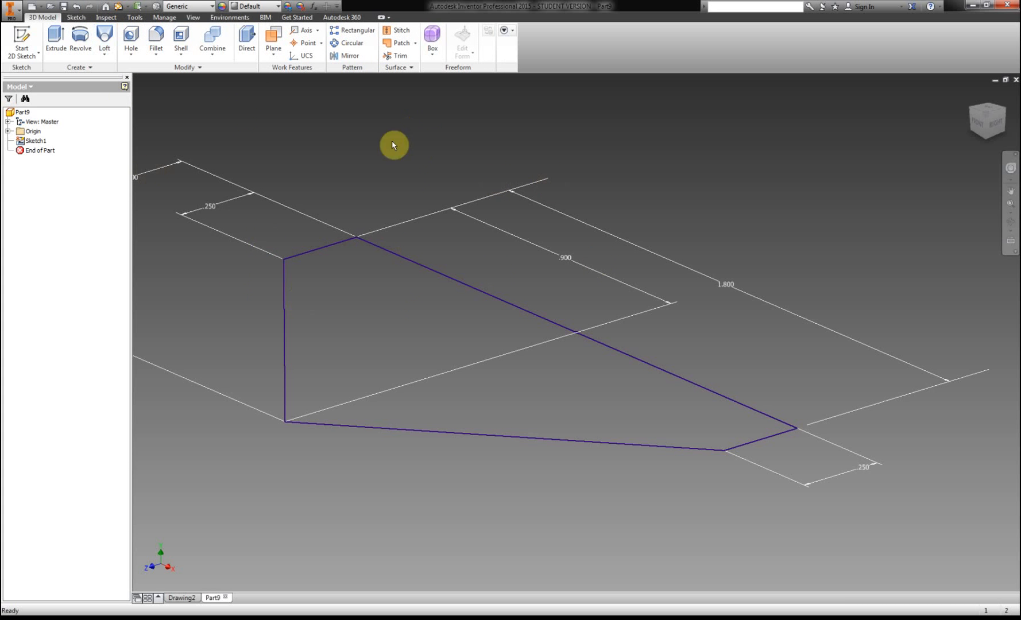
Look up the part's height in the Adobe Reader handout and create a work plane offset 0.75 in above the XZ plane.
left_click(274, 39)
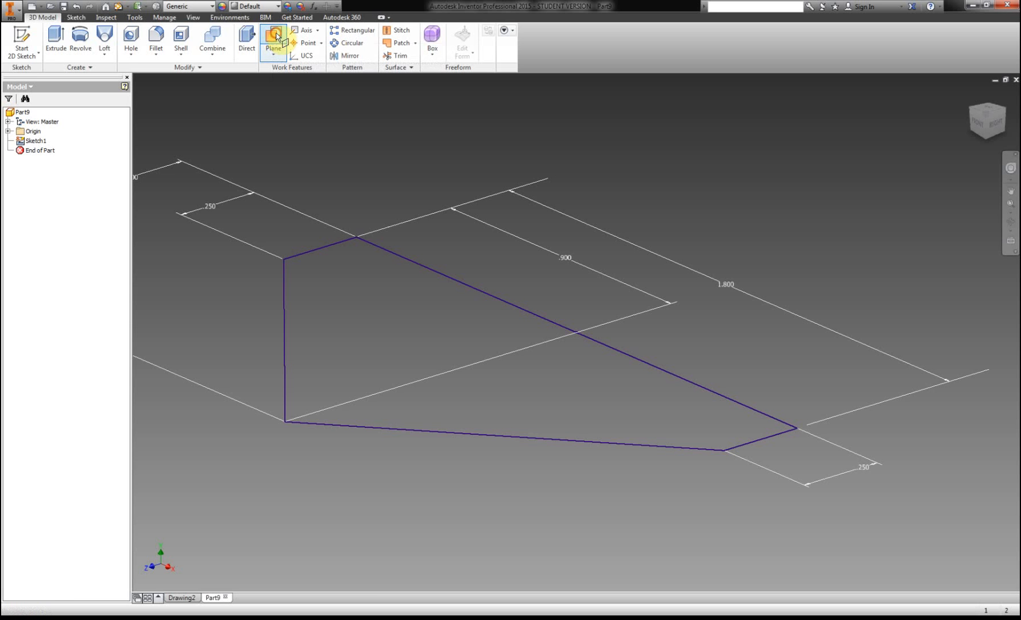
left_click(8, 132)
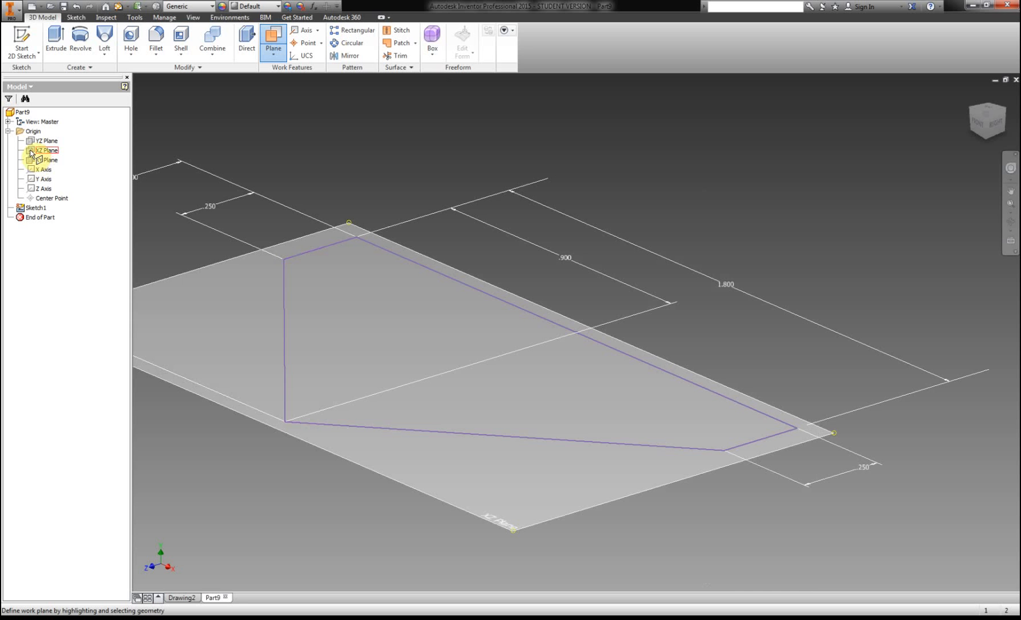
left_click(31, 152)
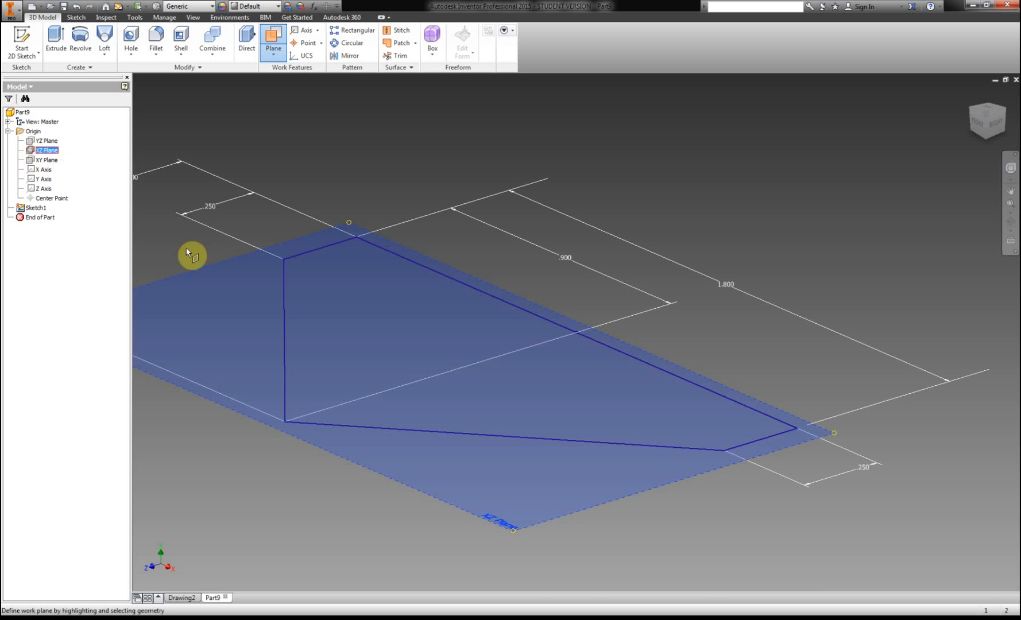
left_click_drag(195, 313, 216, 223)
key("alt+Tab")
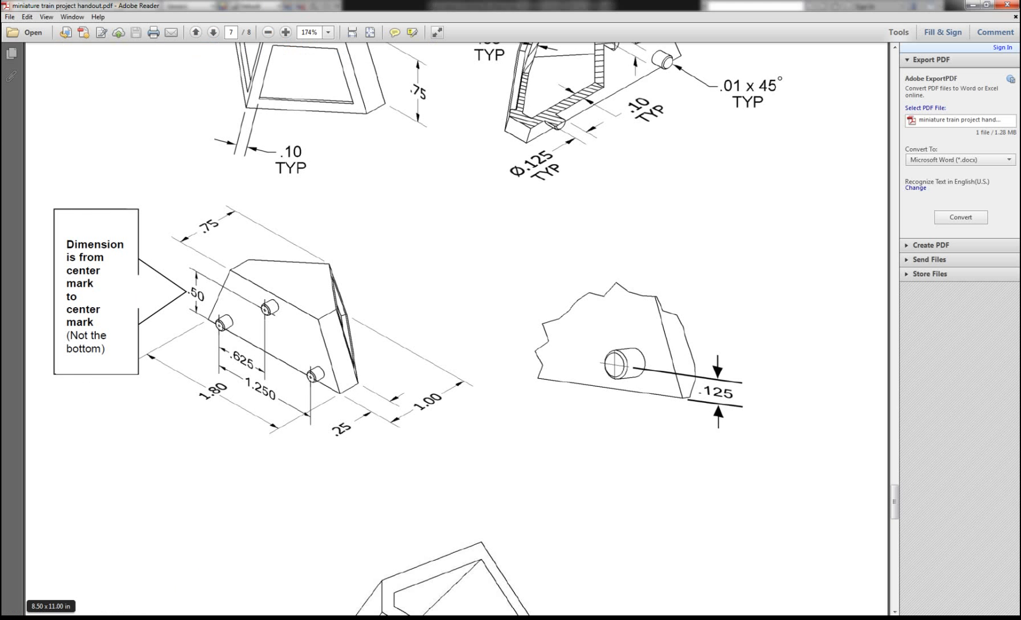
scroll(290, 228, "up", 5)
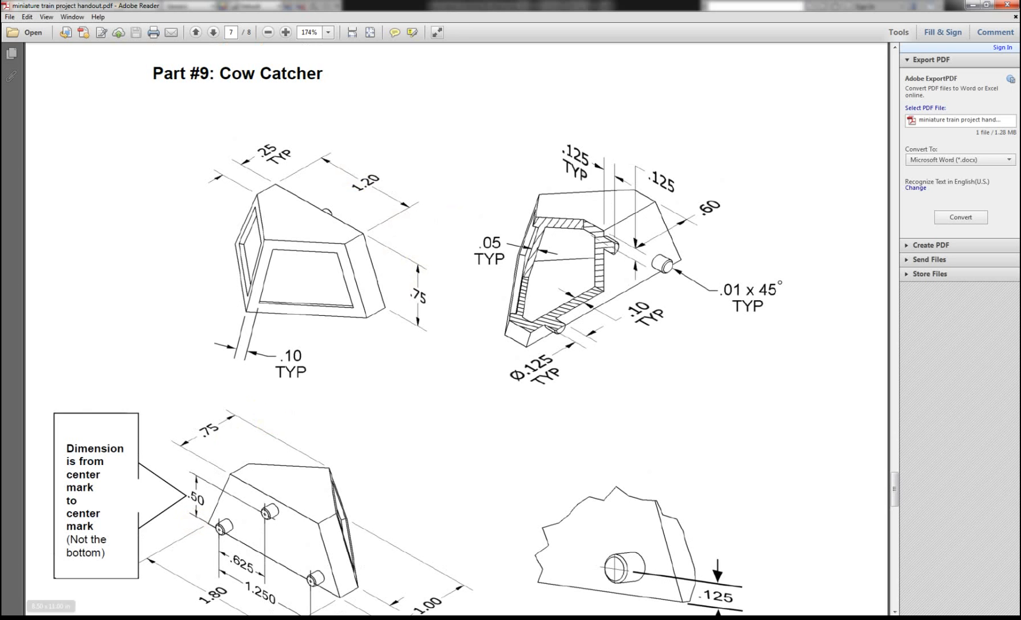
left_click(159, 618)
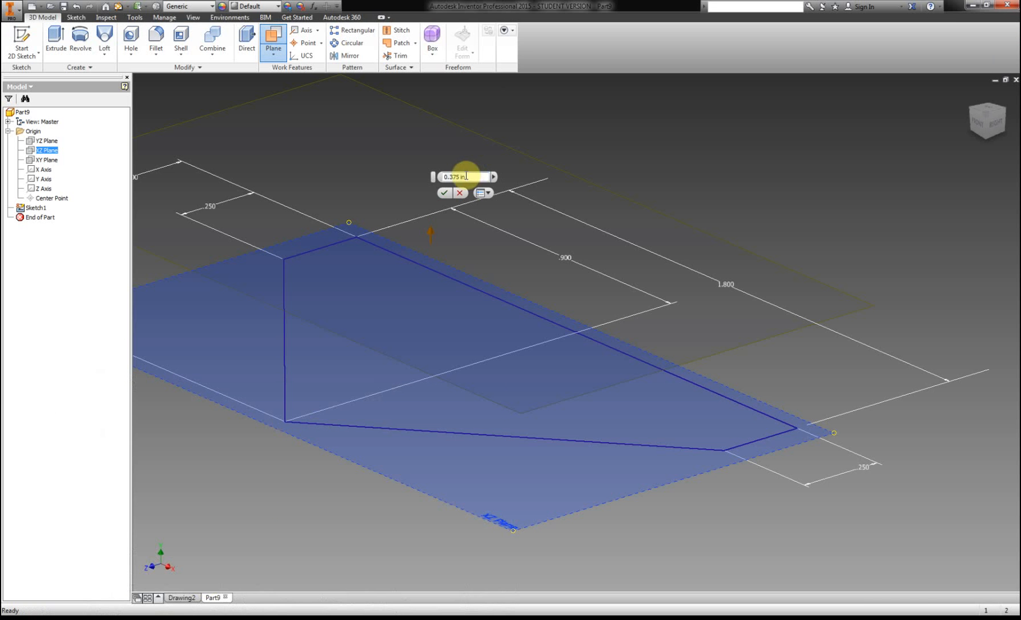
left_click_drag(466, 176, 416, 181)
type("1")
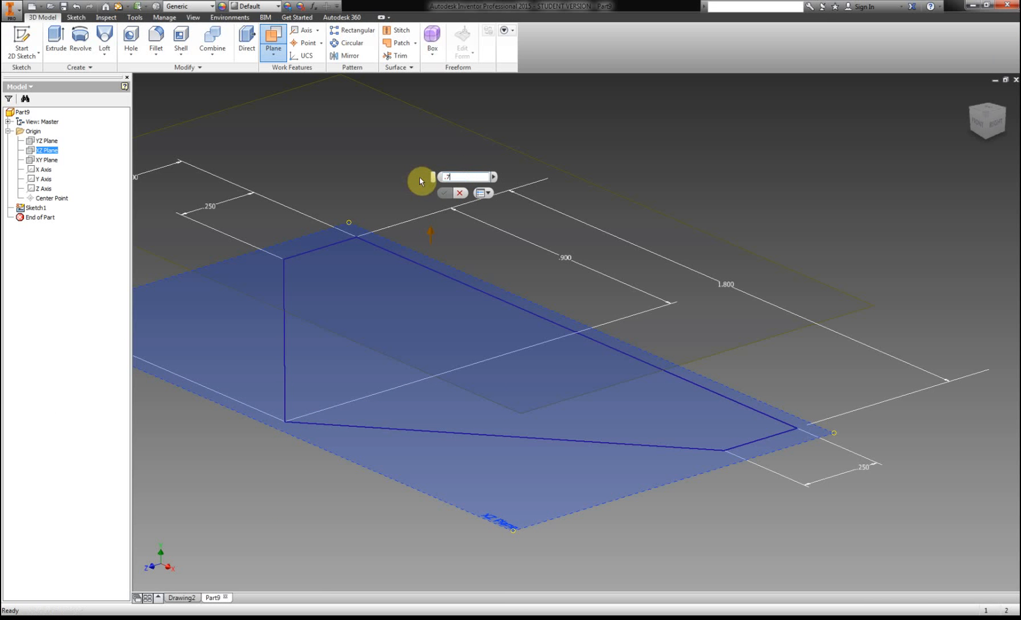
key("Return")
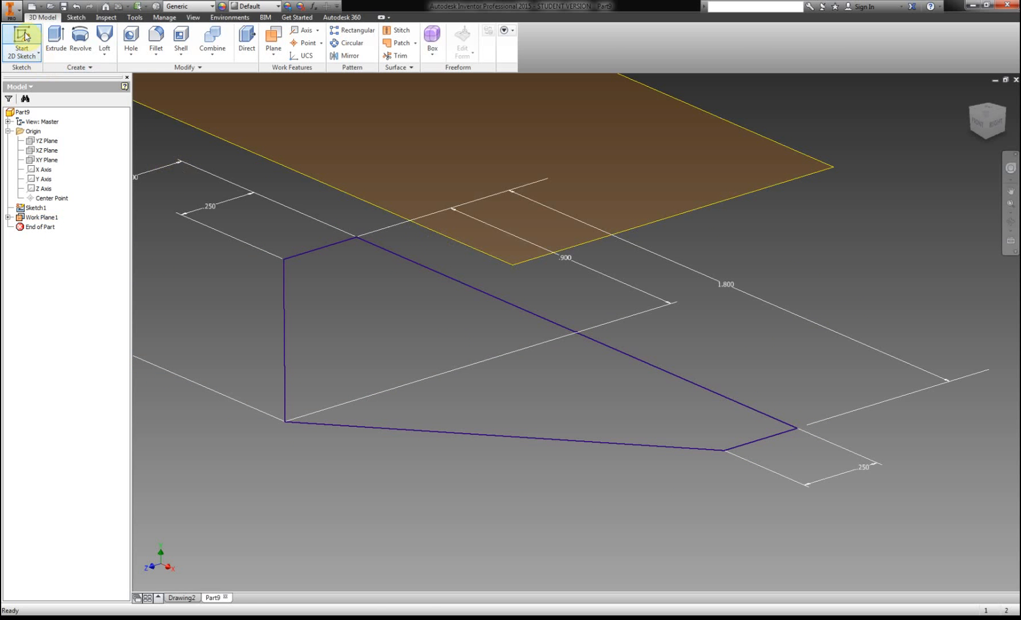
Start a new 2D sketch on the offset work plane, oriented with the base profile's point facing down.
left_click(37, 53)
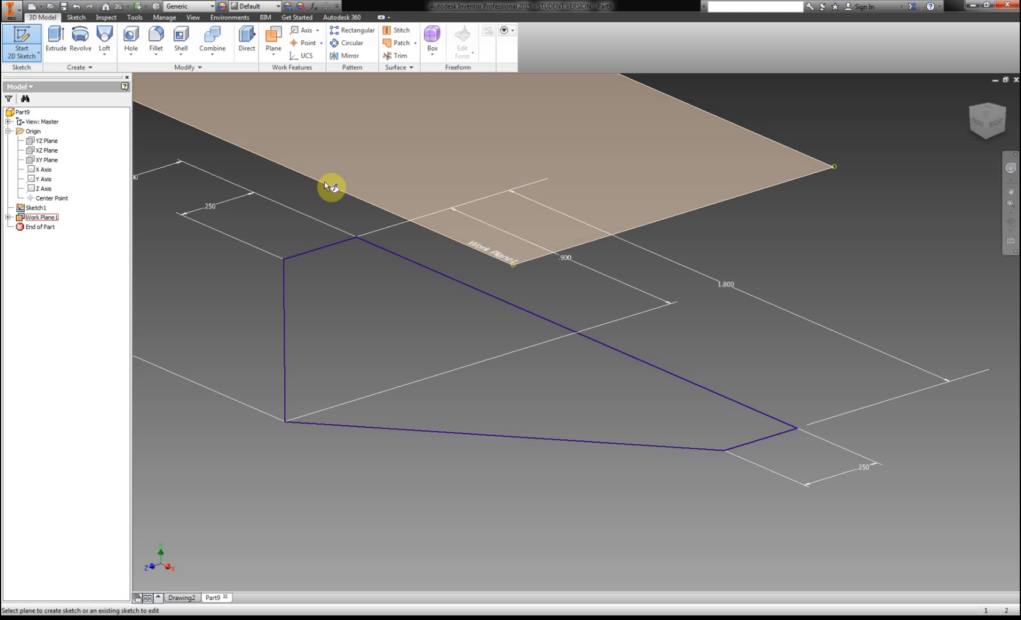
left_click(368, 152)
left_click(417, 224)
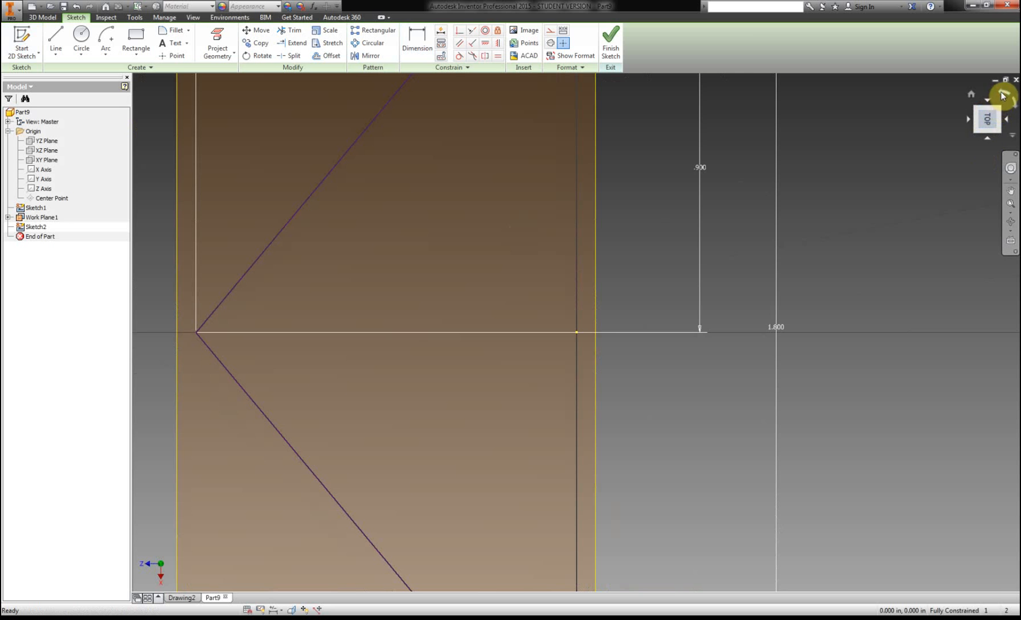
left_click(1002, 95)
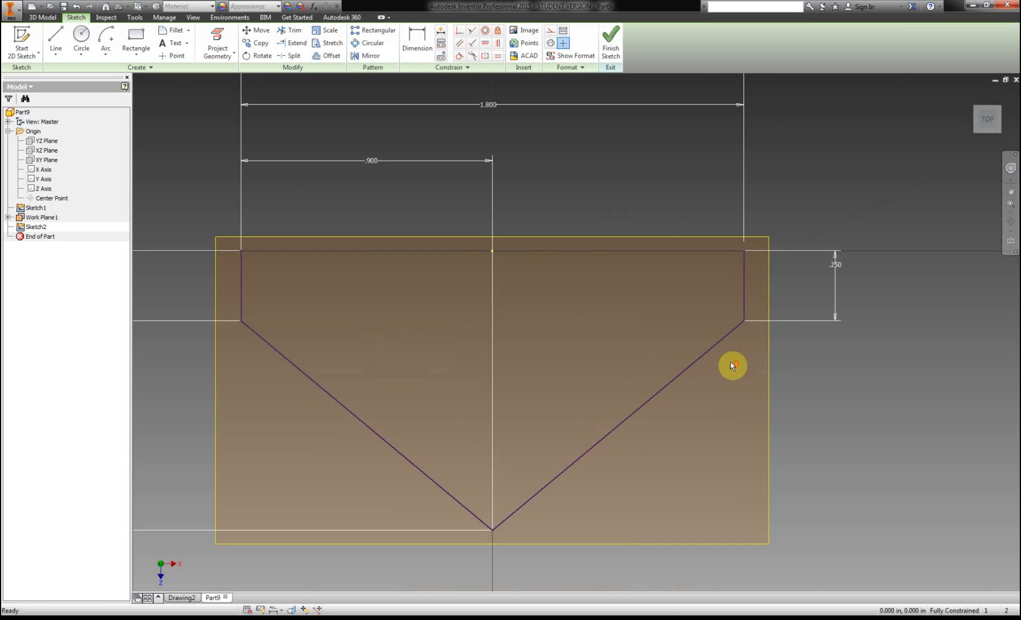
scroll(730, 362, "down", 2)
Draw a horizontal line above the base profile's top edge and constrain its midpoint coincident with the sketch origin.
left_click(56, 39)
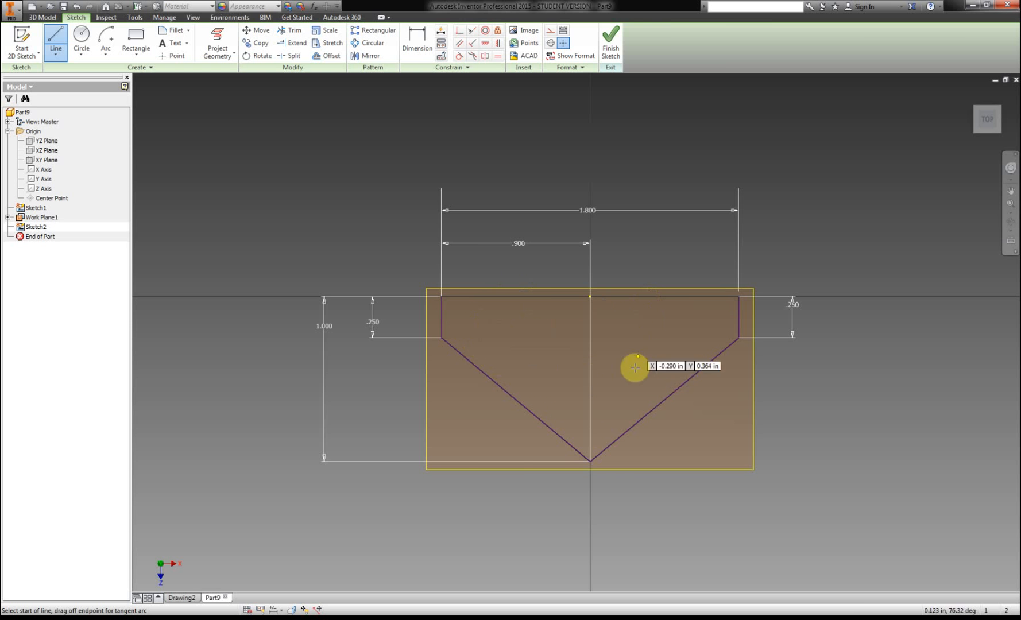
left_click(514, 269)
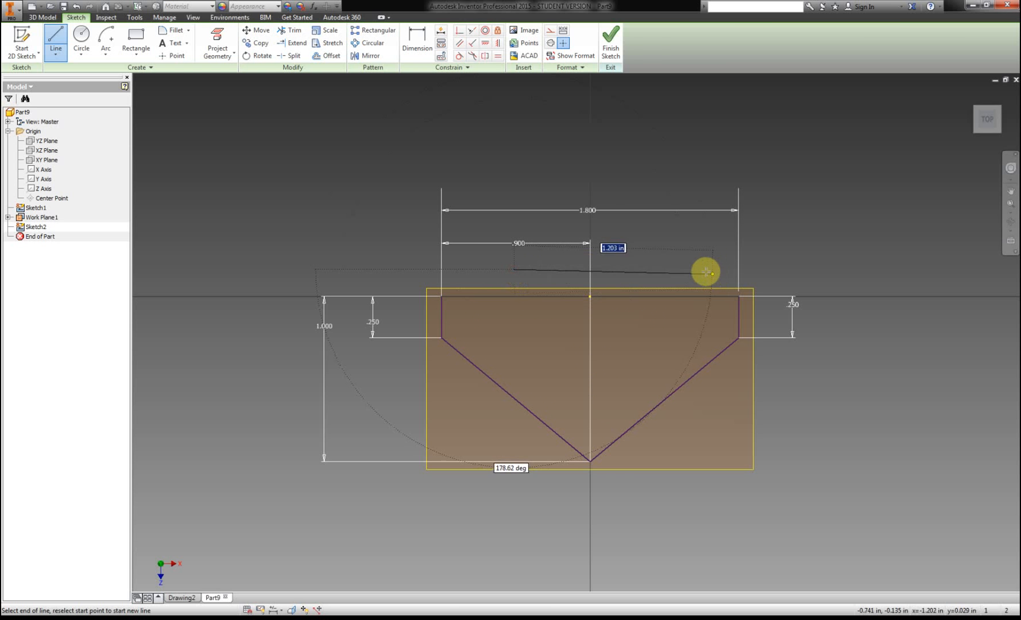
left_click(703, 269)
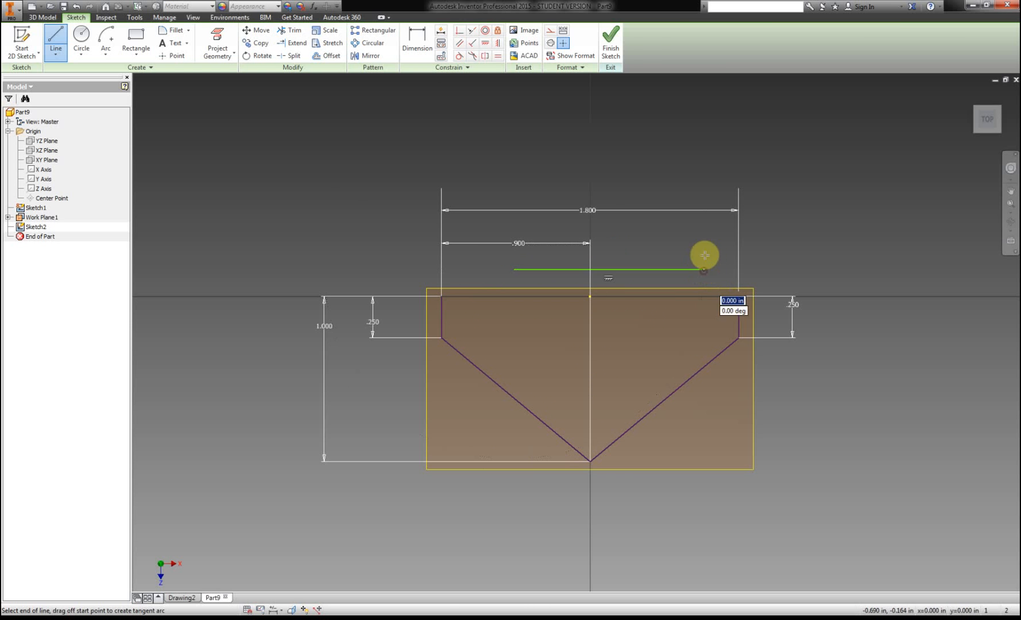
left_click(459, 30)
left_click(609, 270)
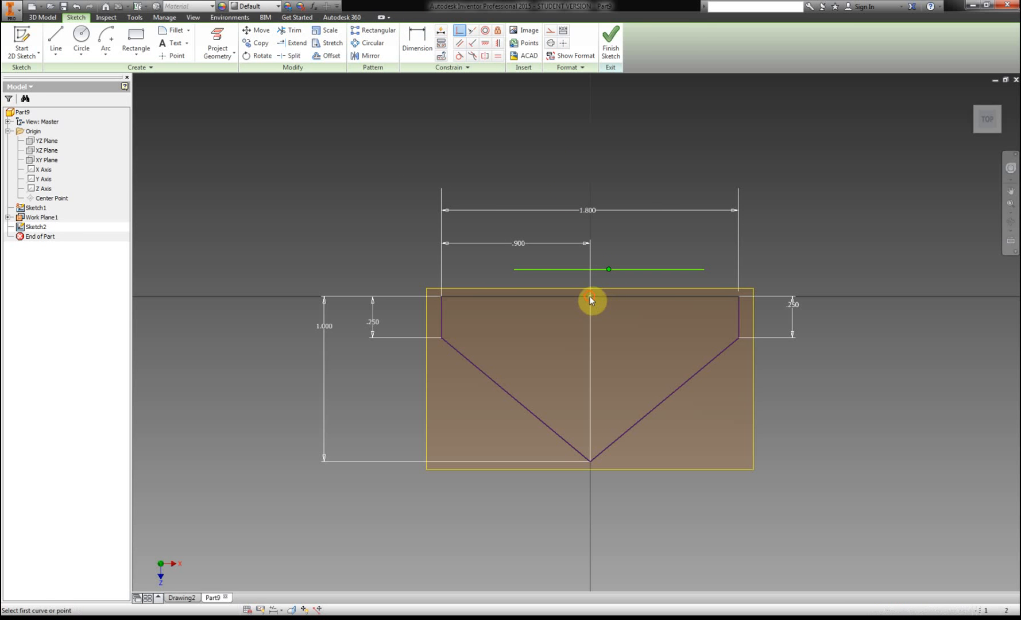
left_click(590, 297)
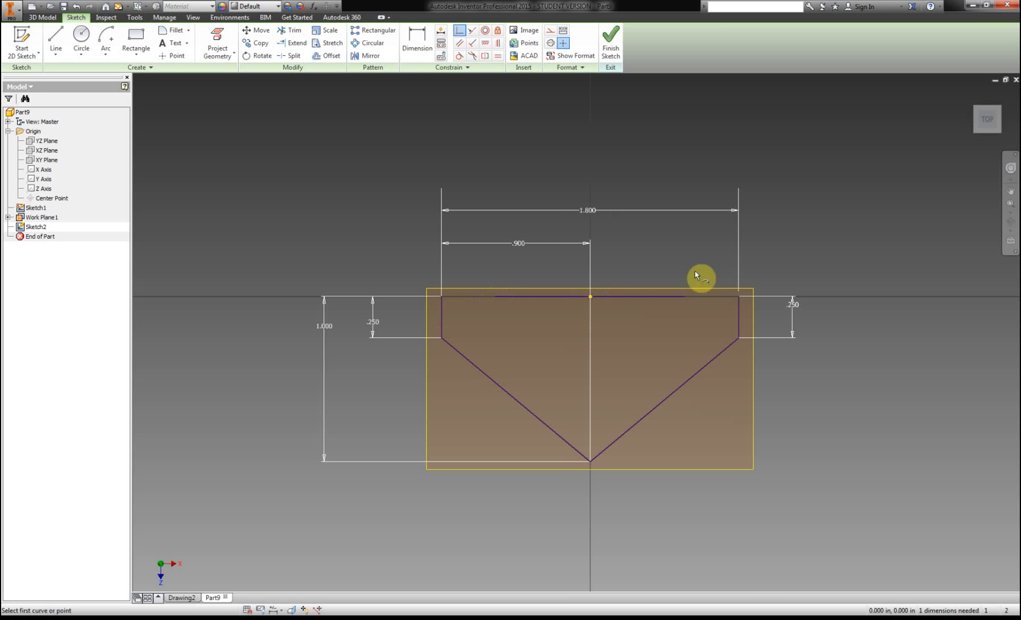
Check the upper width in the Adobe Reader handout and dimension the new horizontal line to 1.2 in.
left_click(275, 618)
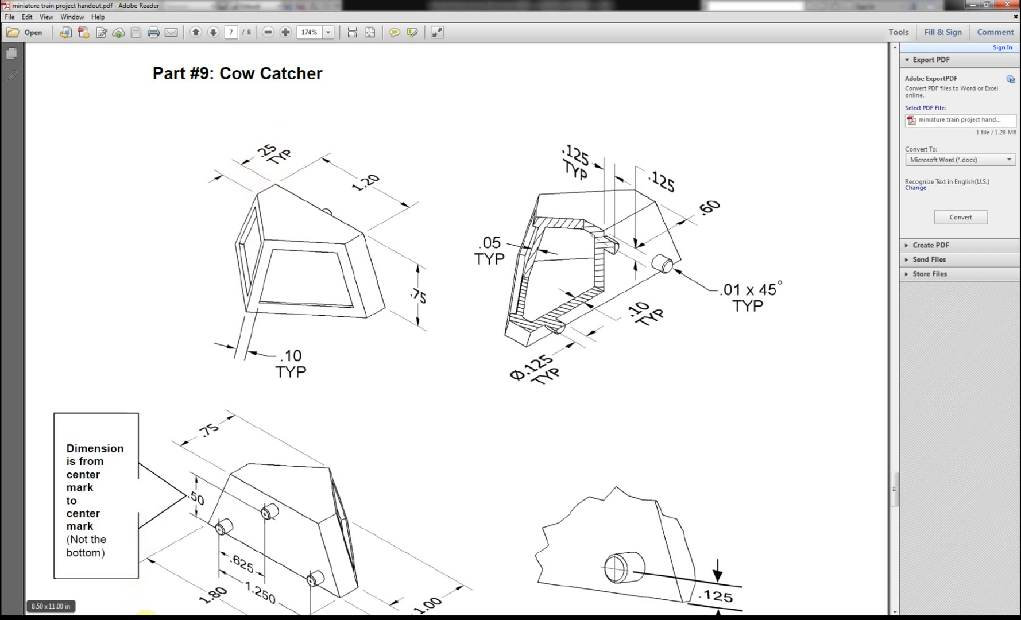
left_click(147, 618)
left_click(417, 57)
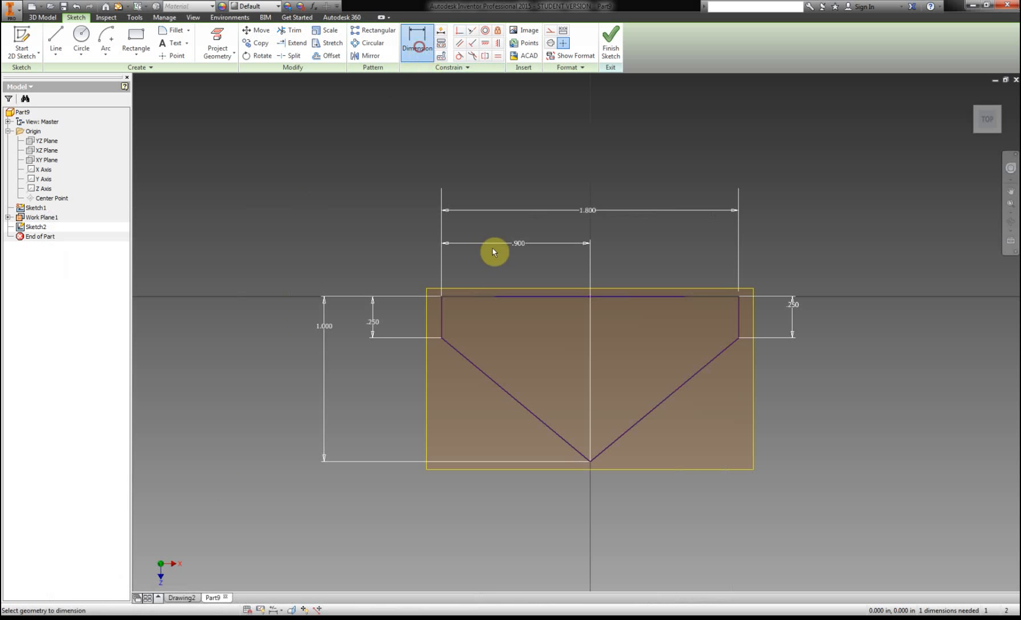
left_click(532, 299)
left_click(550, 264)
type("1.2")
key("Return")
Close the inner pointed profile with two vertical sides and two slanted lines meeting on the centerline about 0.66 in below the 1.2 in line.
left_click(56, 39)
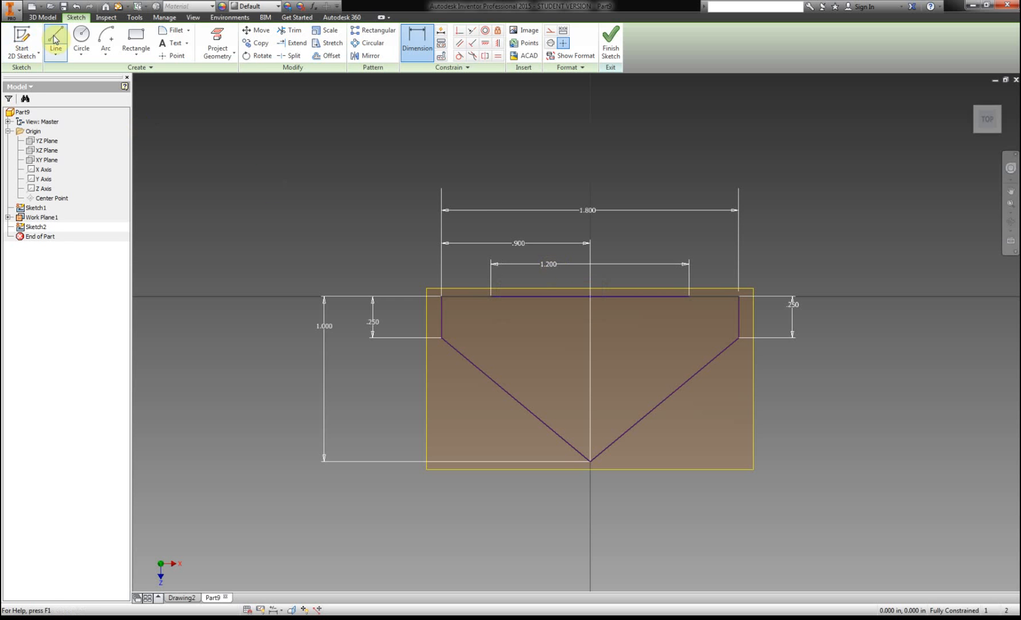
left_click(490, 297)
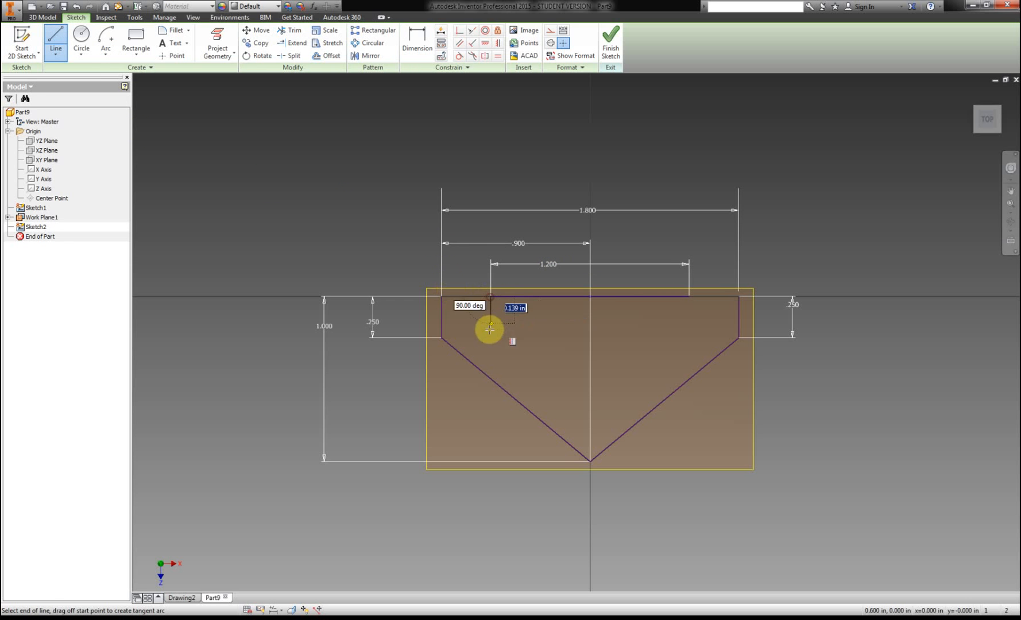
left_click(491, 336)
left_click(590, 405)
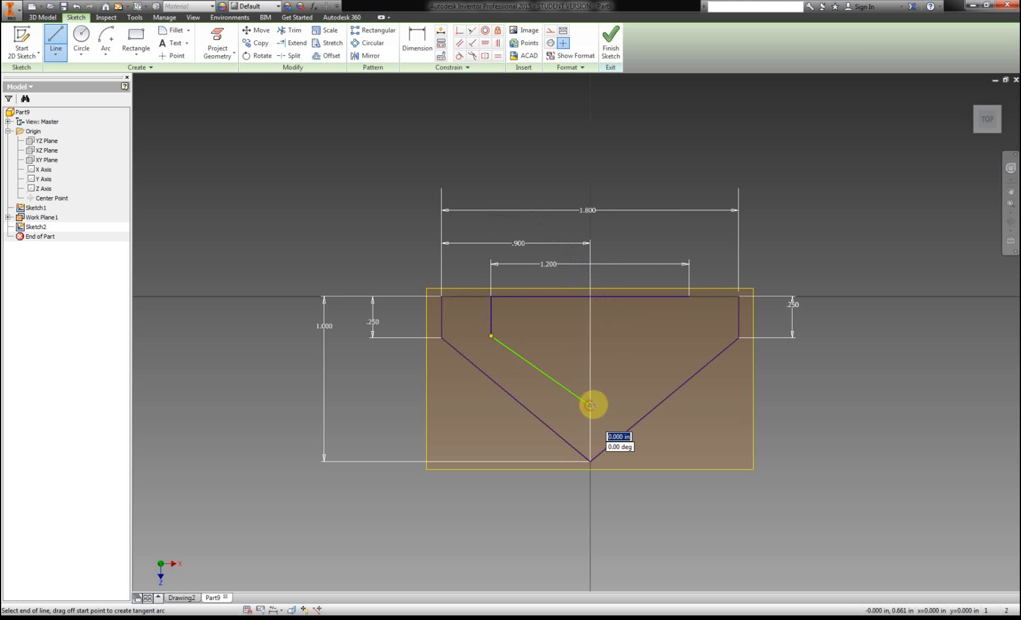
left_click(689, 330)
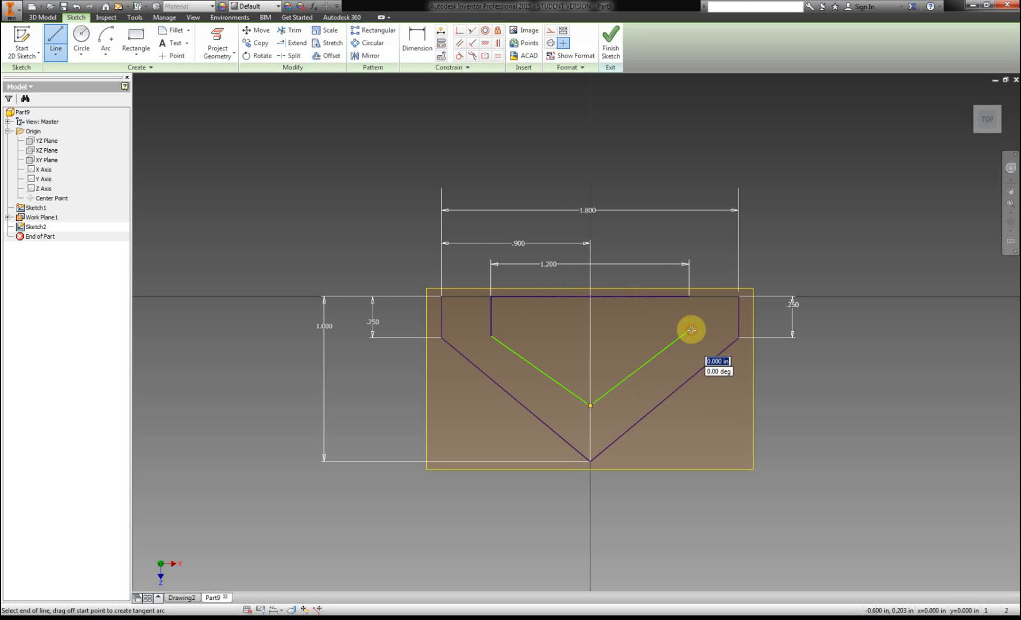
left_click(689, 296)
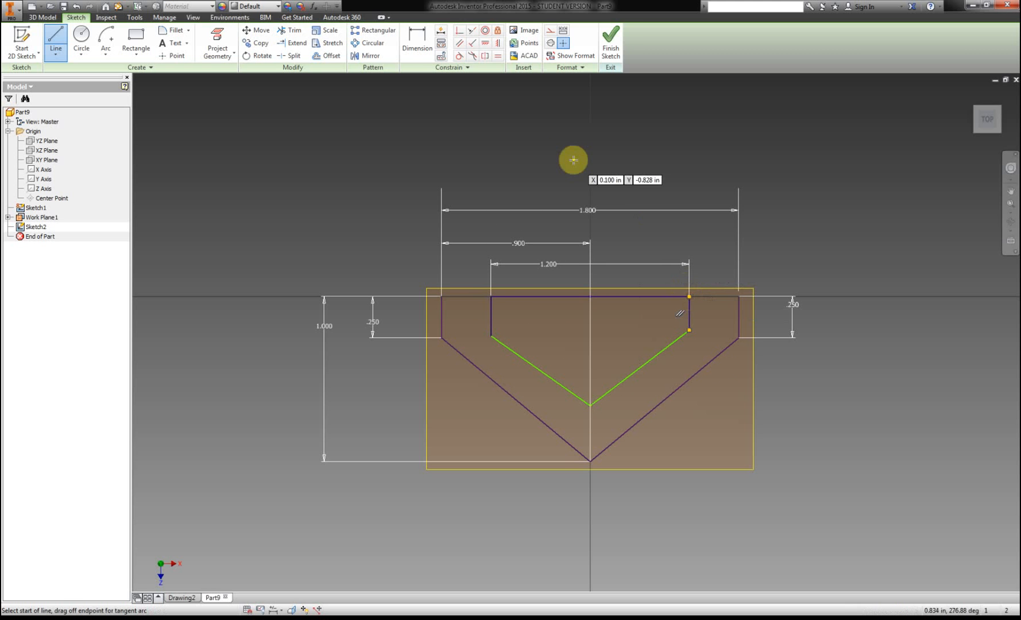
Dimension the inner profile's left and right vertical edges to 0.25 in each.
left_click(417, 40)
left_click(489, 328)
left_click(466, 321)
type(".25")
key("Return")
left_click(689, 316)
left_click(719, 316)
type(".25")
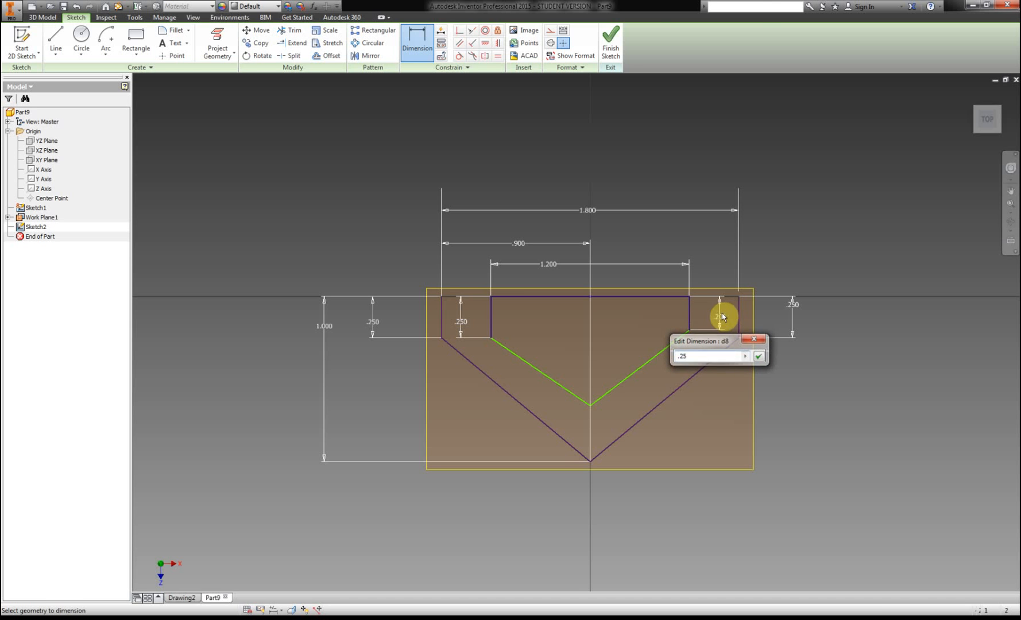
key("Return")
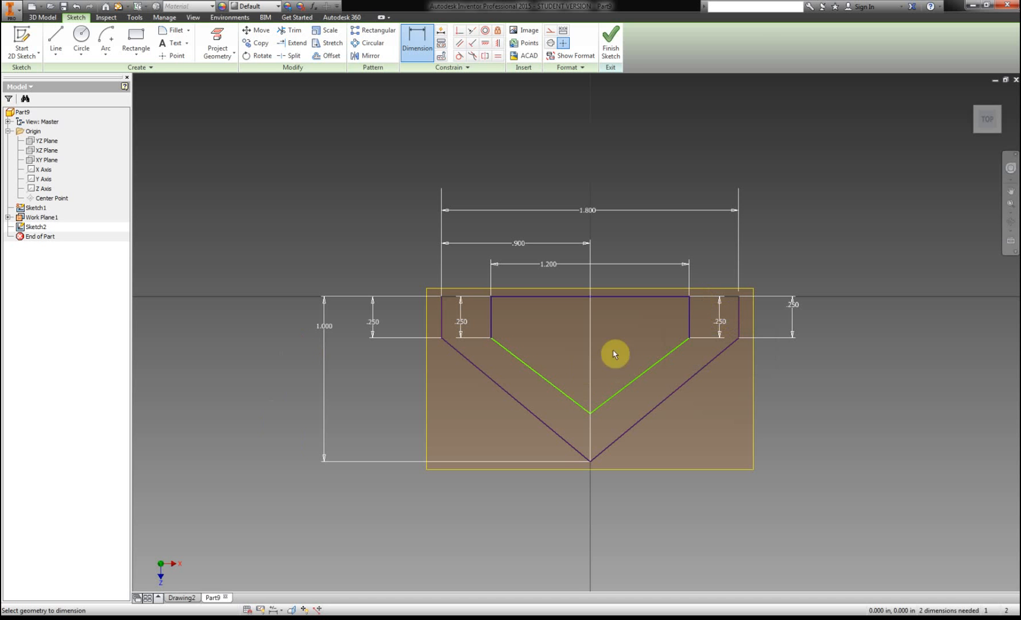
Dimension the horizontal distance from the inner profile's left side to its lowest vertex, keeping 0.6 in.
left_click(590, 412)
left_click(537, 282)
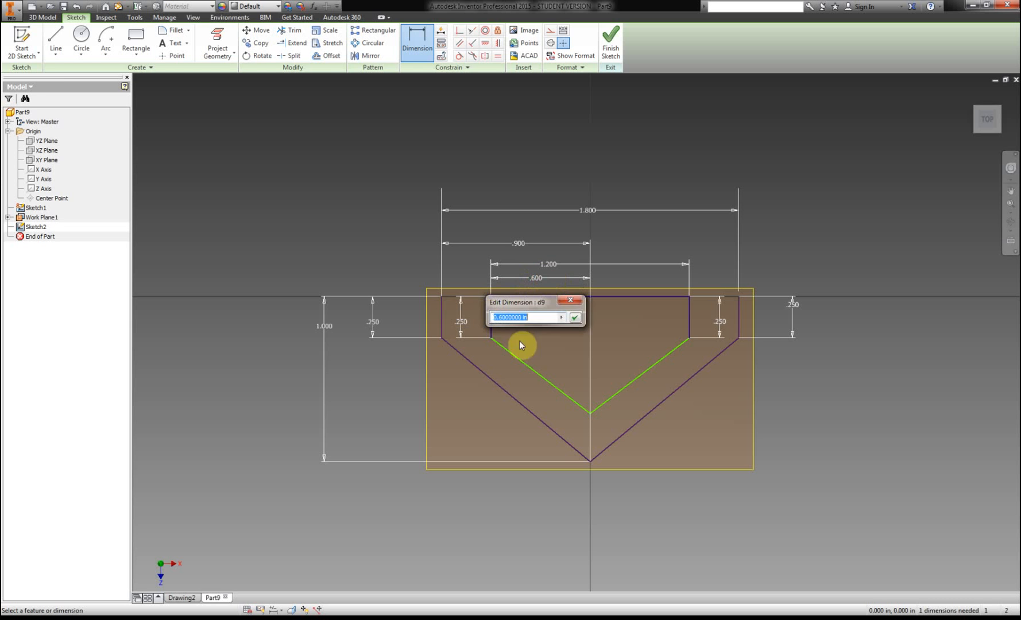
left_click(575, 318)
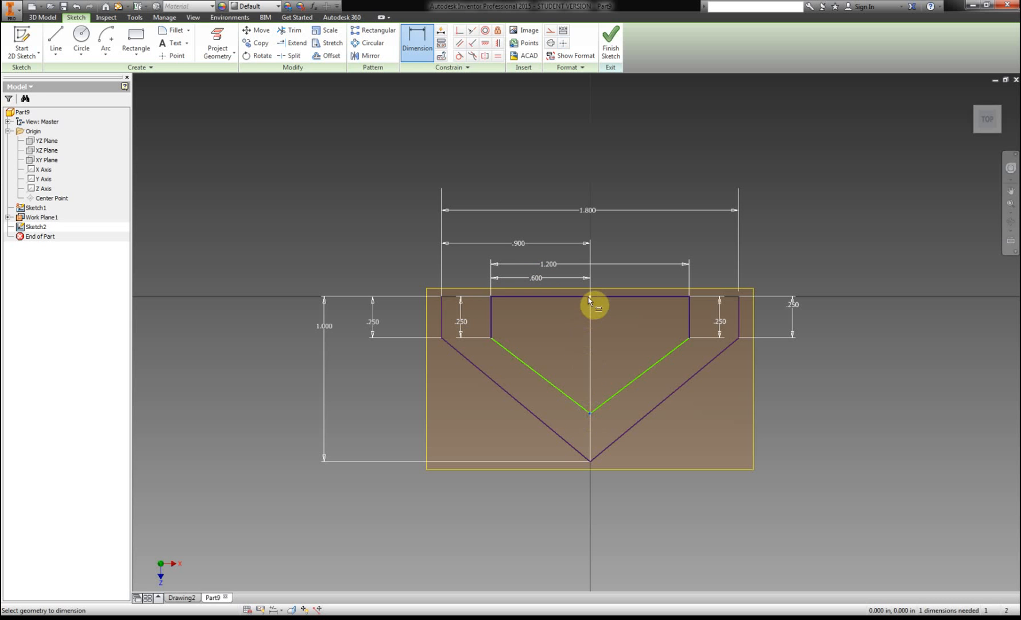
Check the upper depth in the Adobe Reader handout, dimension the inner profile from its horizontal line to its lowest vertex at 0.75 in, and finish the sketch.
left_click(586, 297)
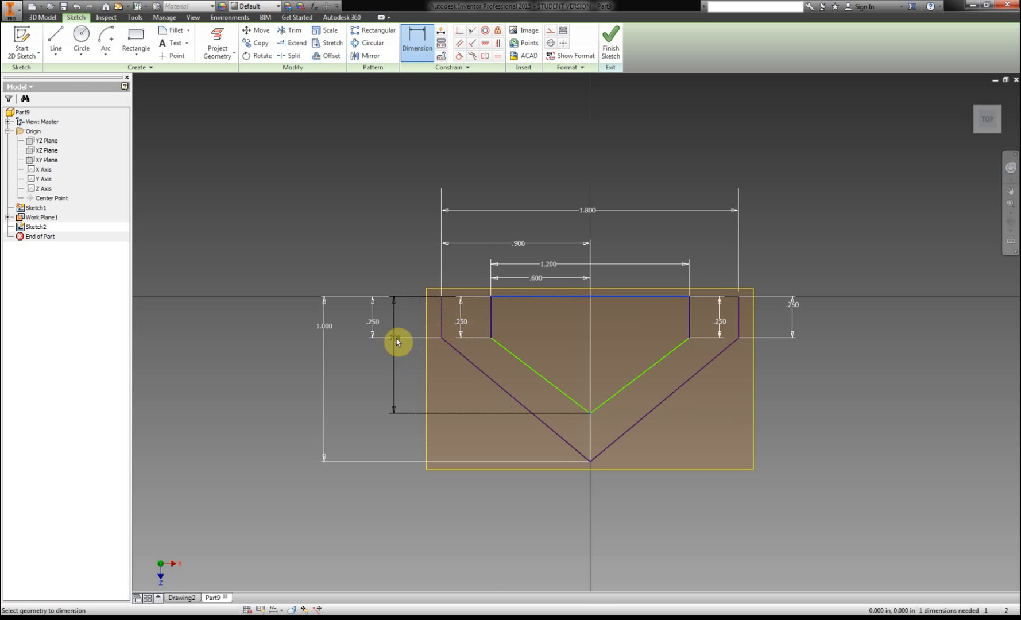
left_click(397, 342)
key("alt+Tab")
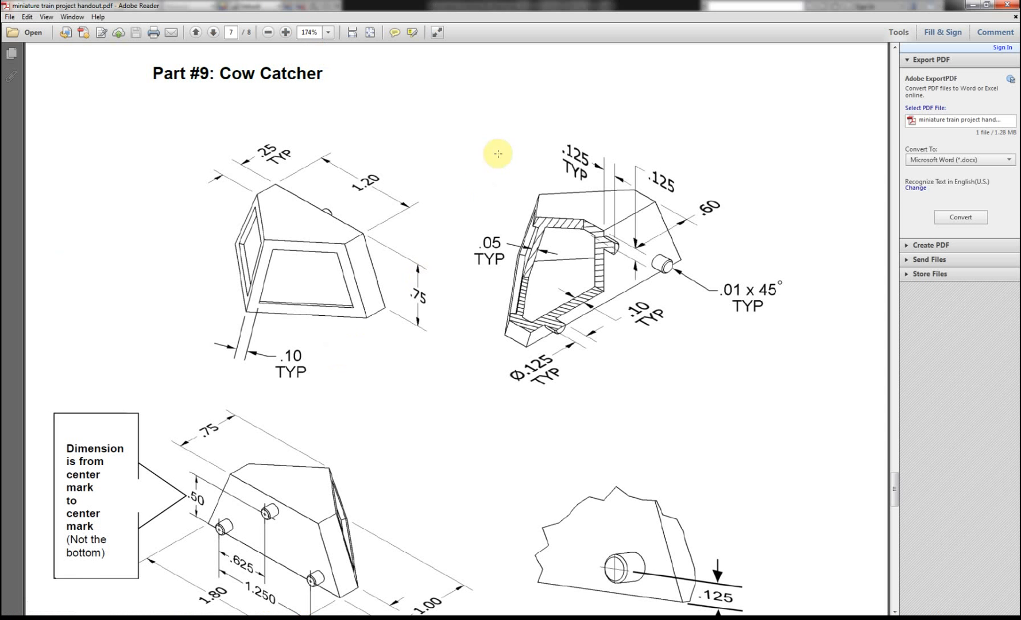
scroll(529, 326, "down", 1)
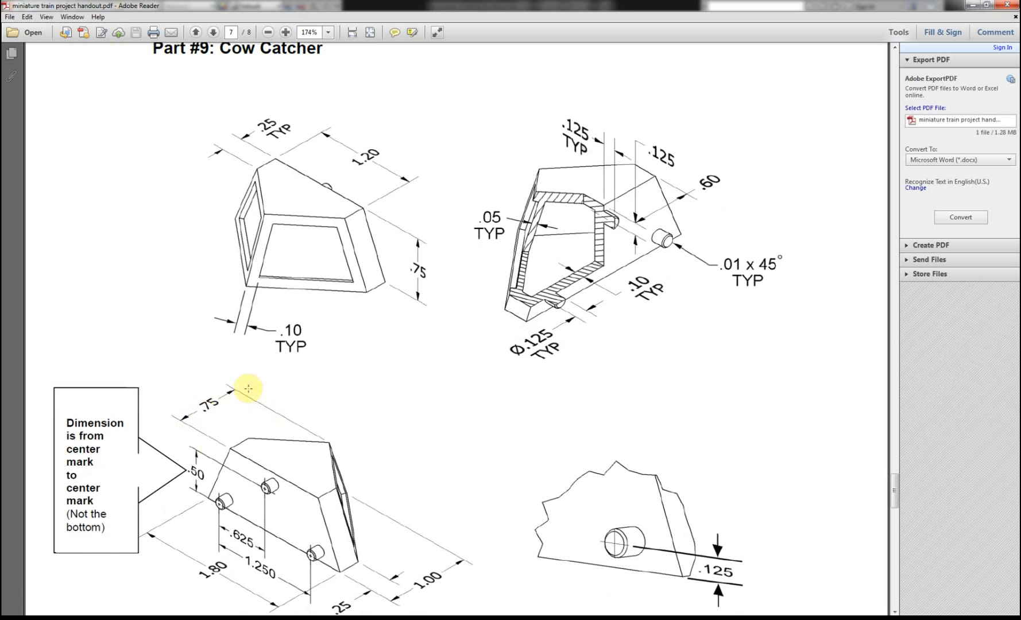
key("alt+Tab")
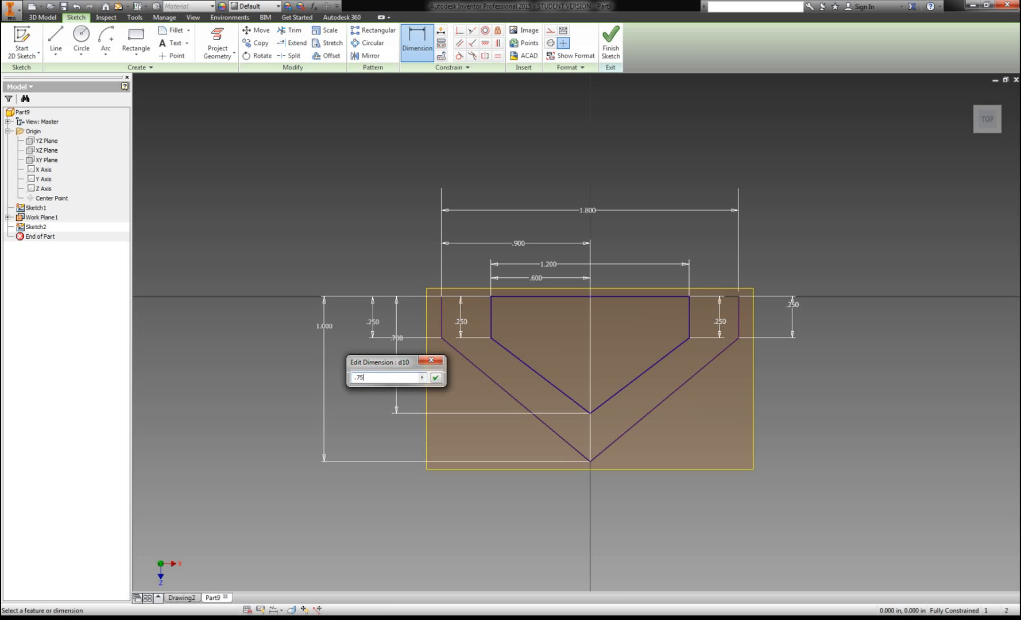
type(".75")
key("Return")
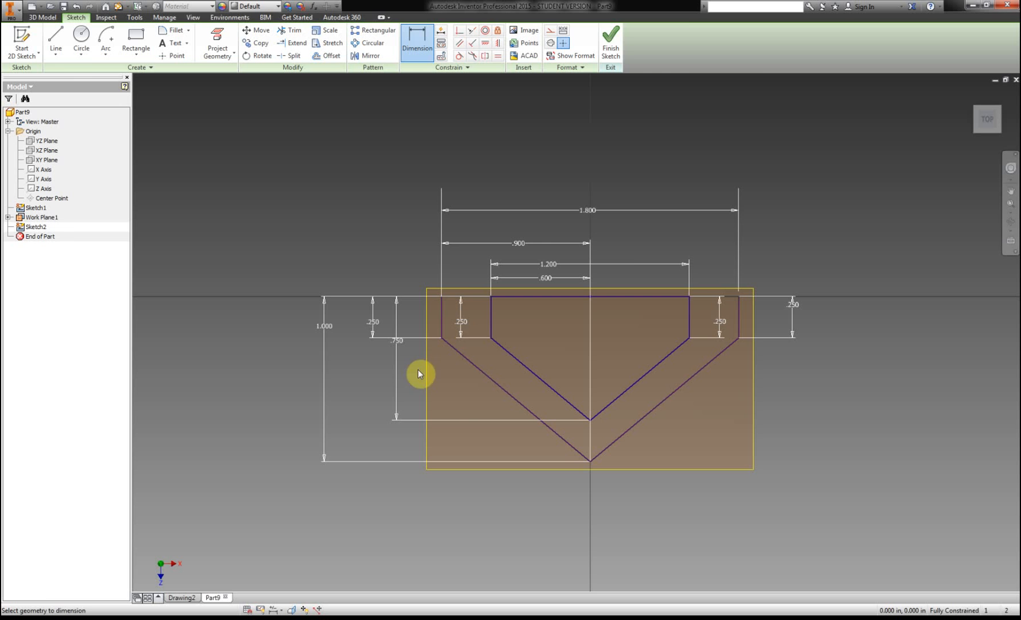
left_click(613, 46)
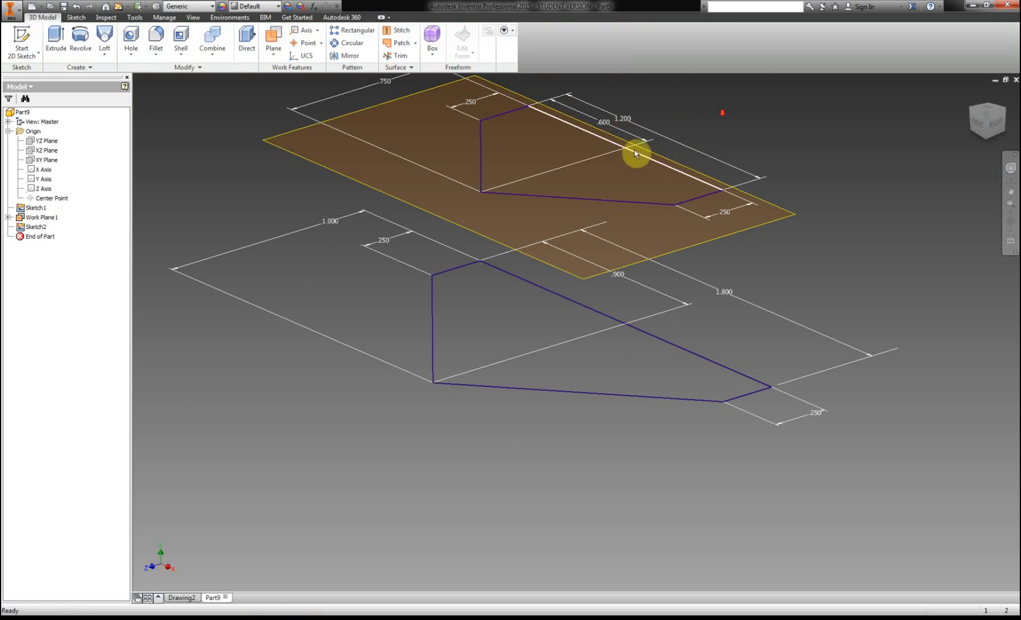
Hide the offset work plane and loft a solid between the larger lower profile and the smaller upper profile.
right_click(38, 219)
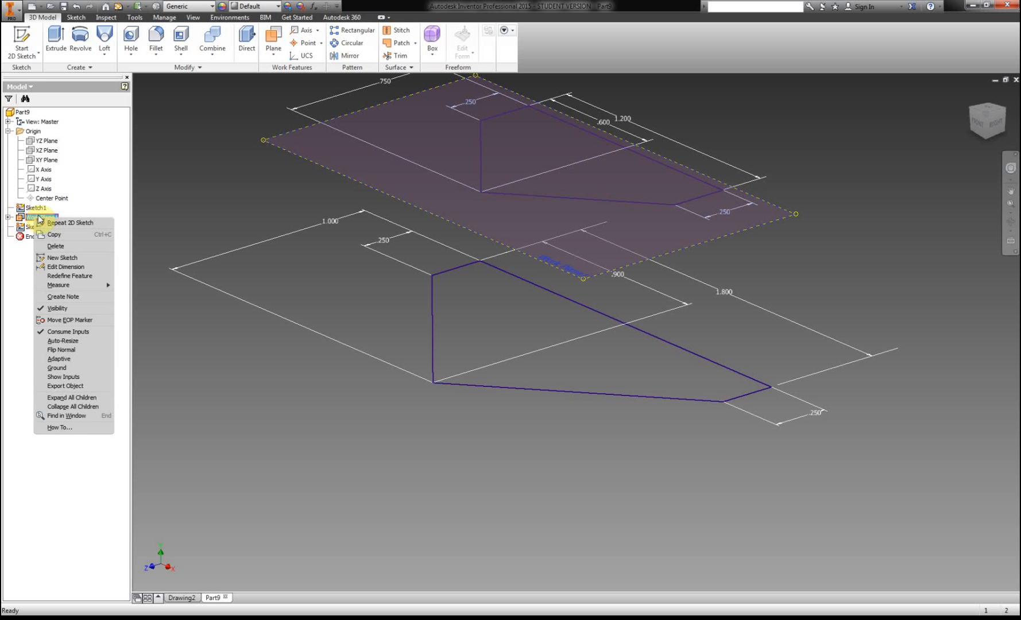
left_click(53, 308)
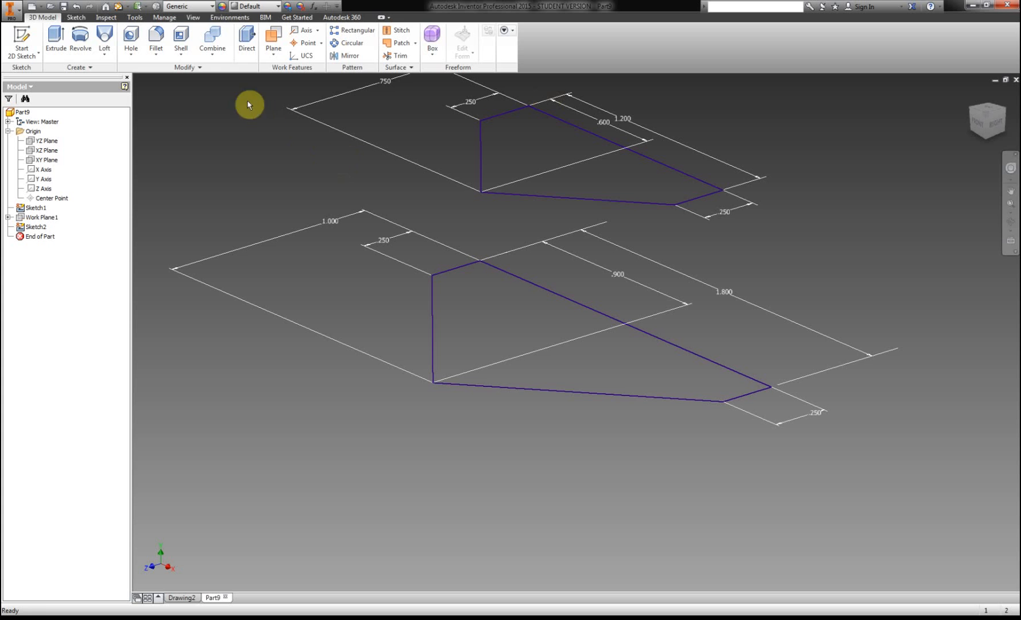
left_click(104, 39)
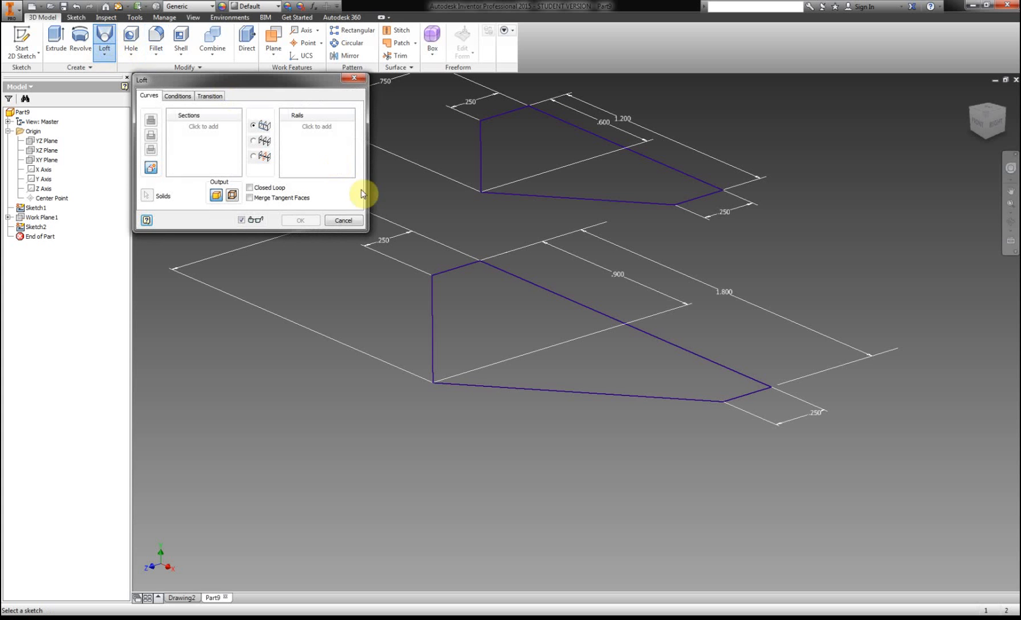
left_click(433, 295)
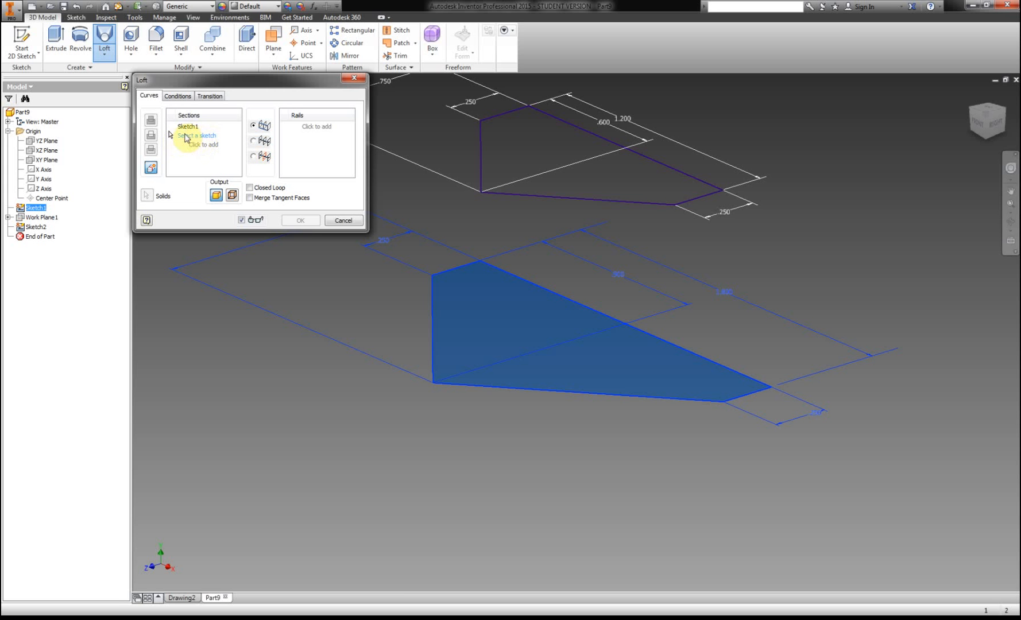
left_click(483, 167)
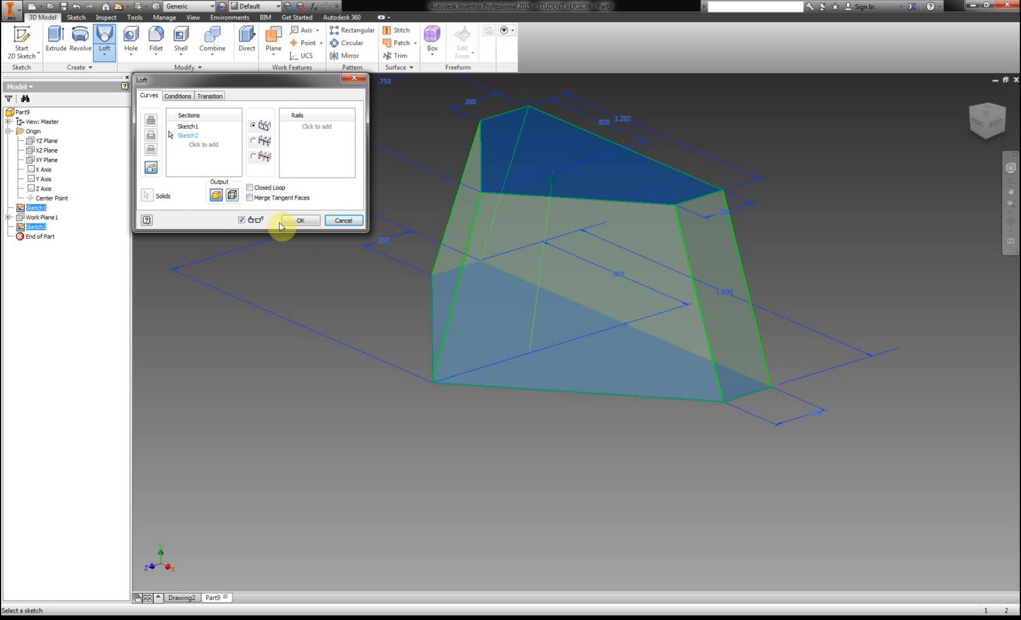
left_click(298, 222)
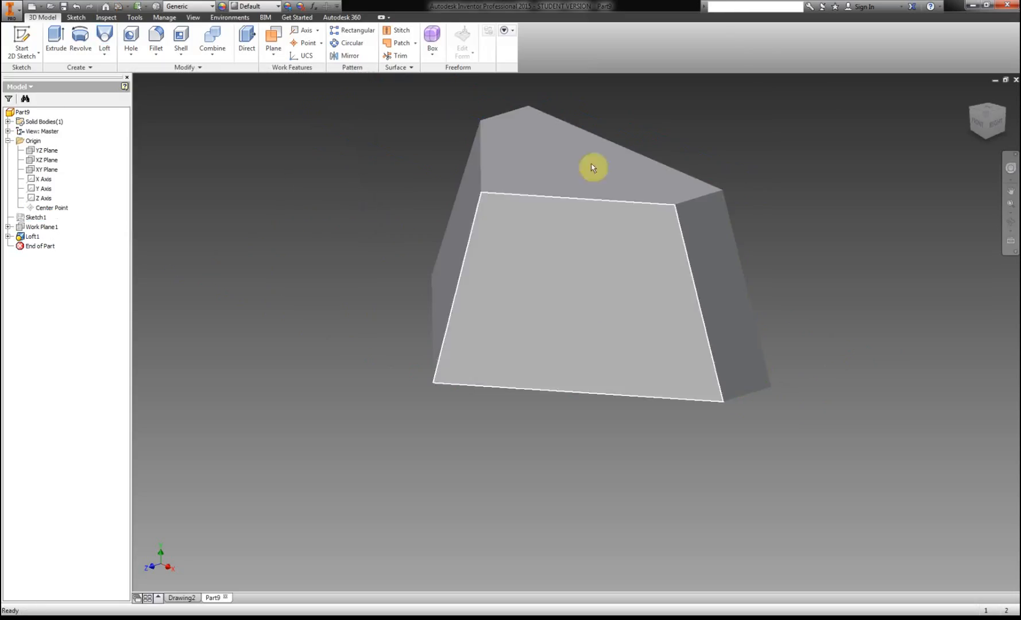
Check the wall thickness in the Adobe Reader handout and shell the lofted solid with 0.1 in walls, removing its large bottom face.
left_click(986, 139)
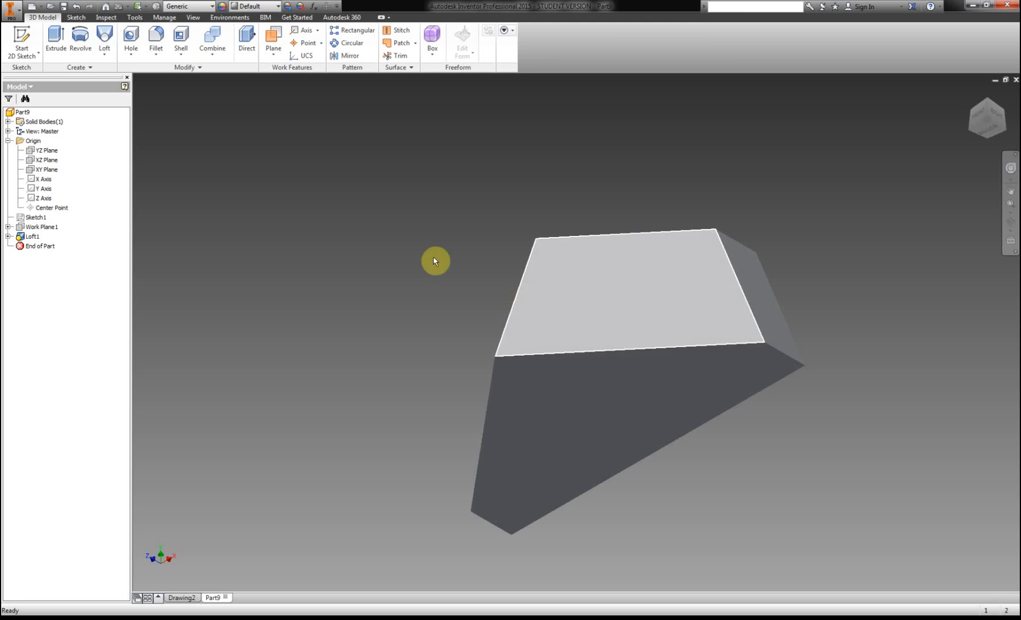
left_click(184, 39)
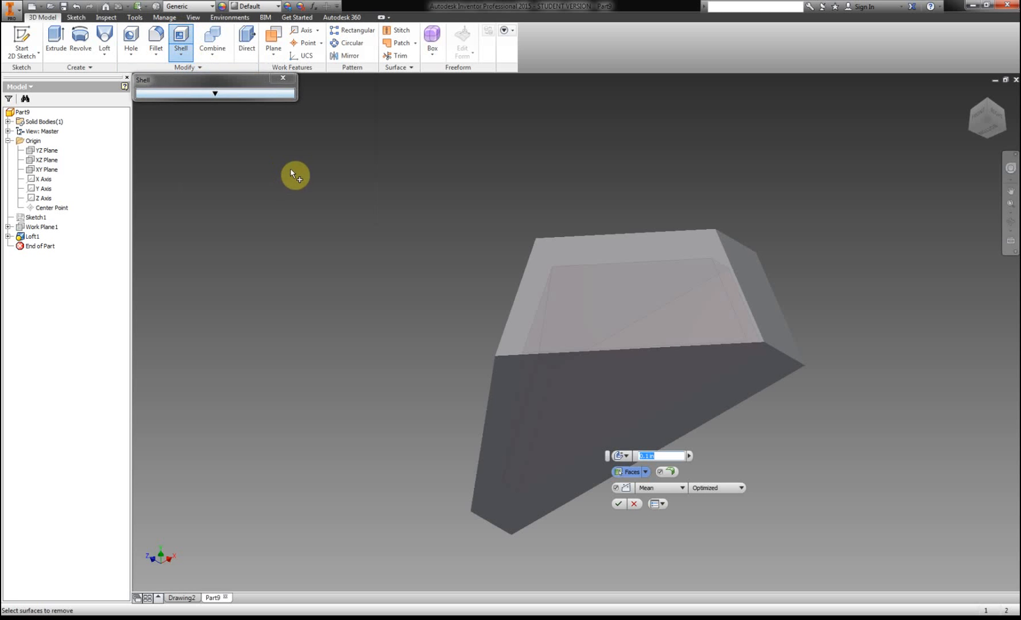
left_click_drag(228, 81, 238, 195)
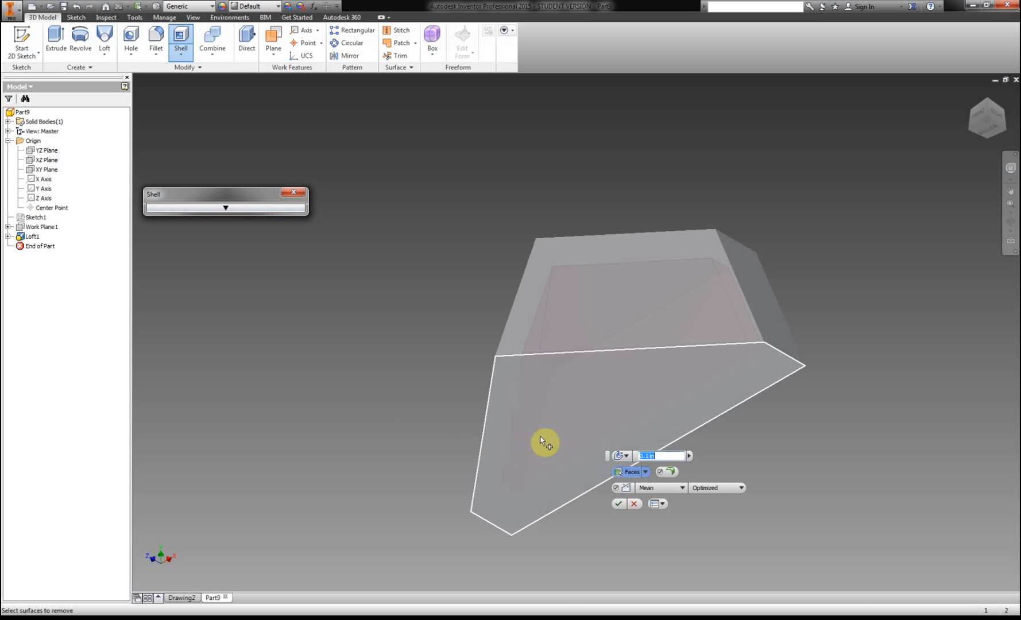
key("alt+Tab")
scroll(492, 383, "down", 6)
scroll(470, 355, "up", 6)
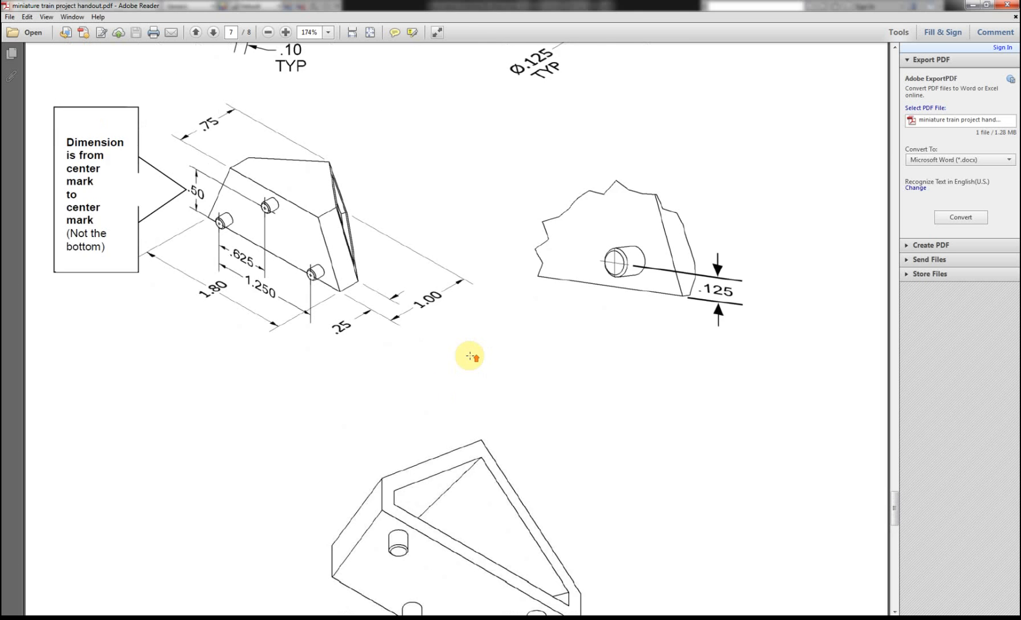
scroll(470, 355, "up", 1)
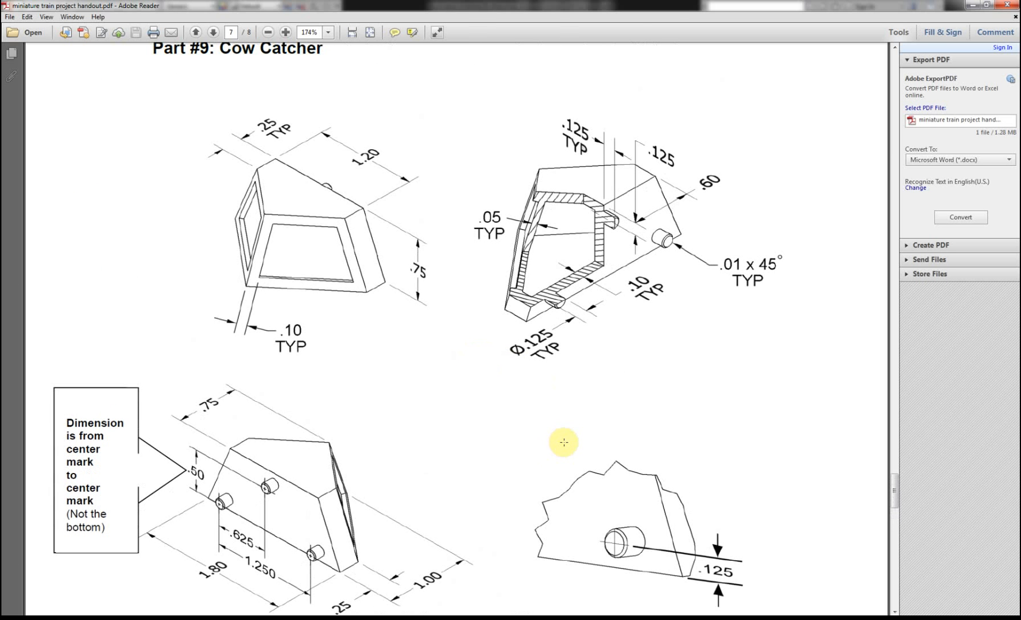
scroll(504, 475, "down", 2)
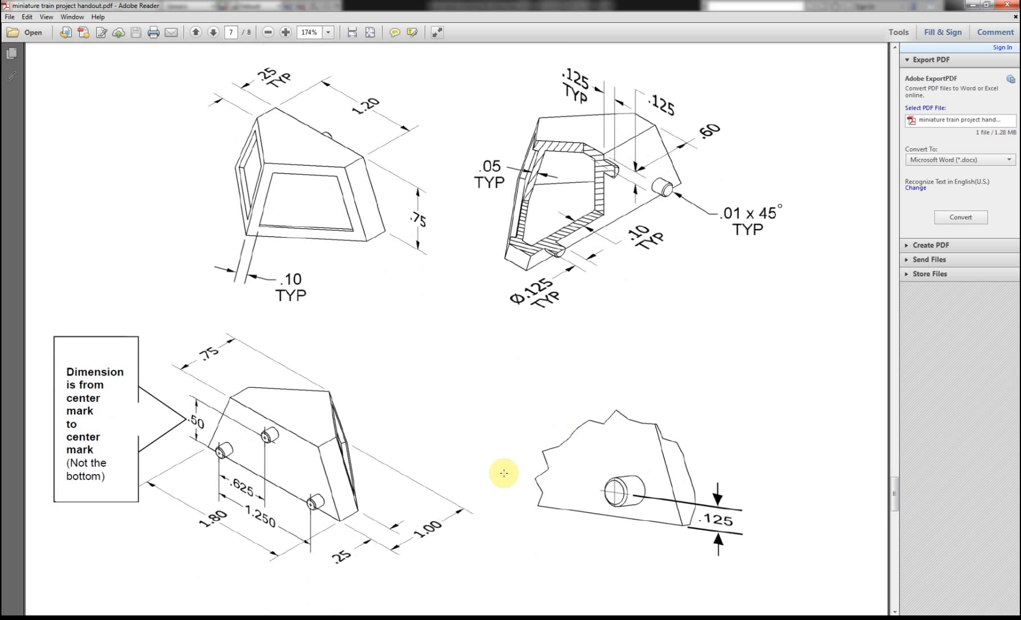
scroll(504, 474, "down", 1)
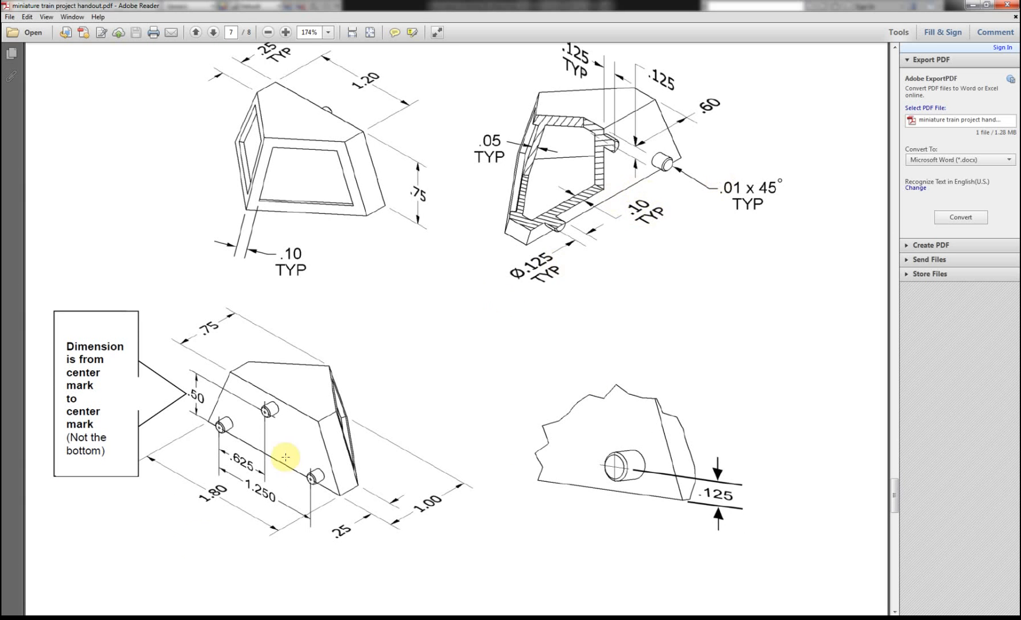
key("alt+Tab")
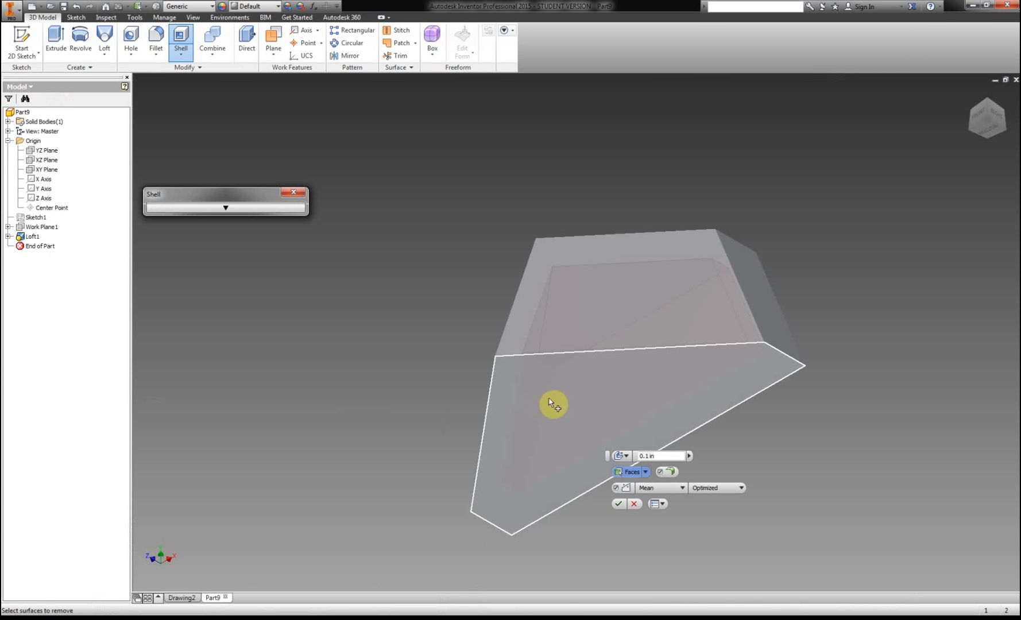
left_click(565, 408)
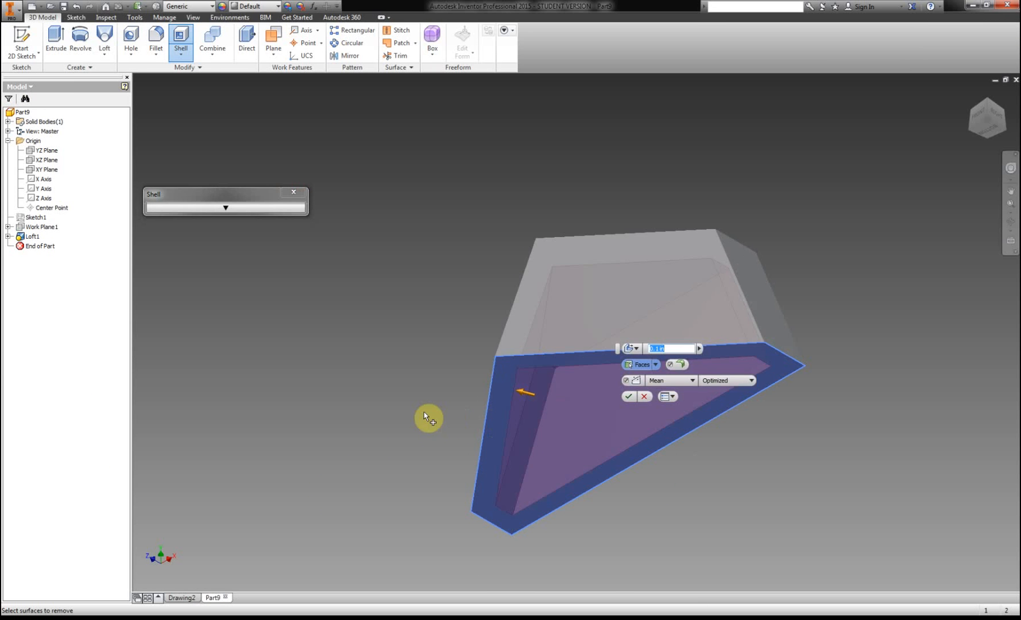
left_click(628, 396)
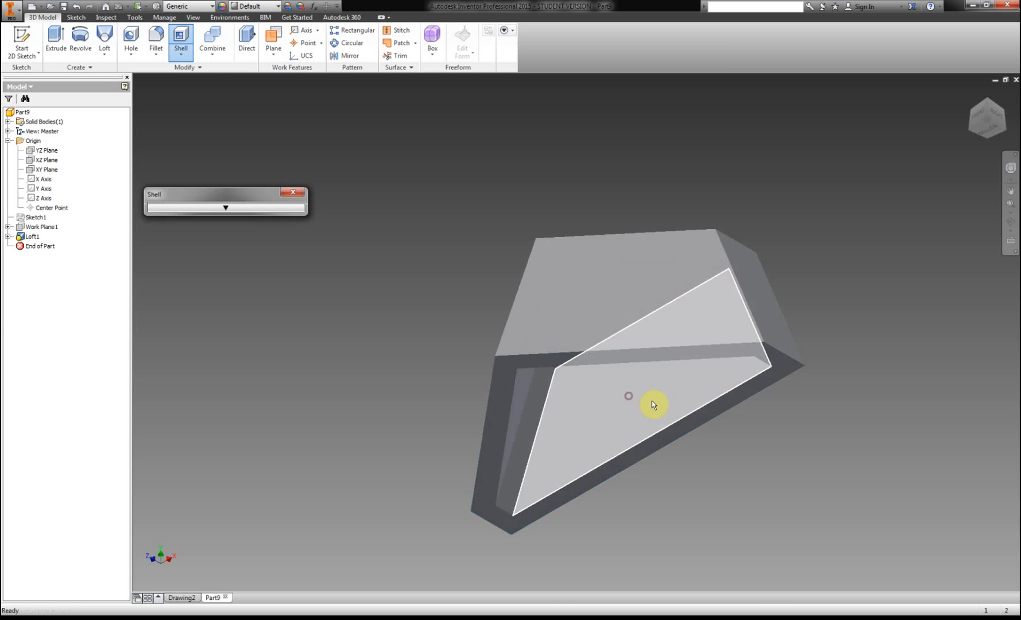
Check the panel border in the Adobe Reader handout and project the slanted front face's outline into a new sketch on that face.
left_click(989, 102)
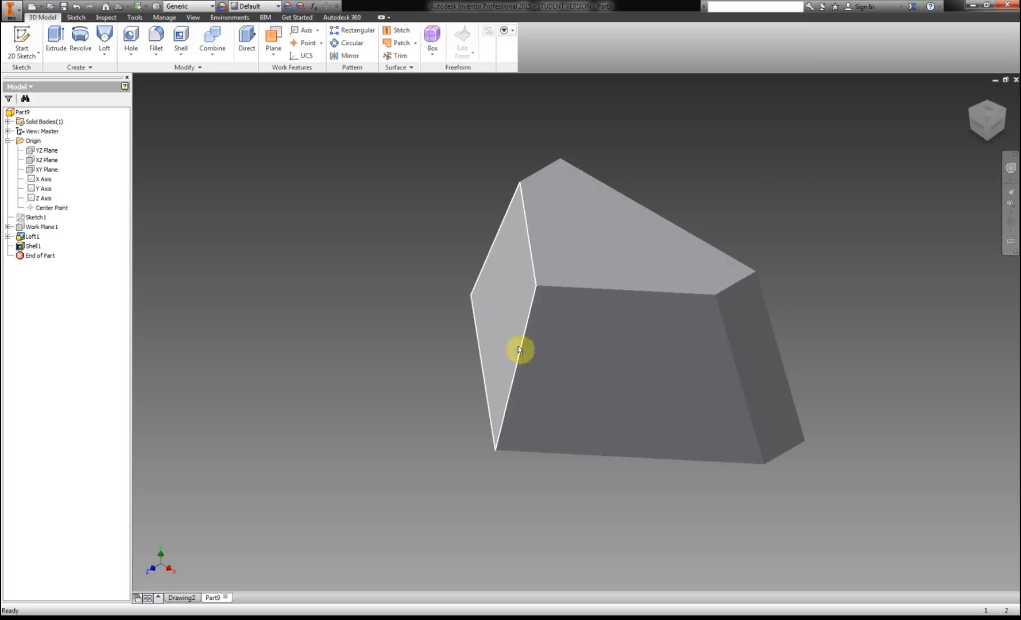
key("alt+Tab")
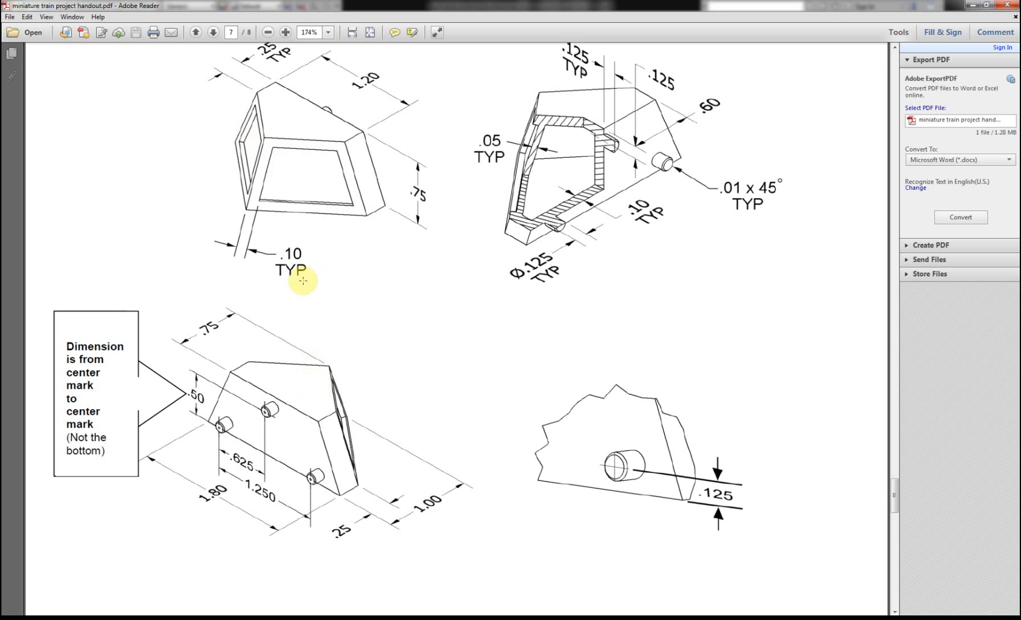
key("alt+Tab")
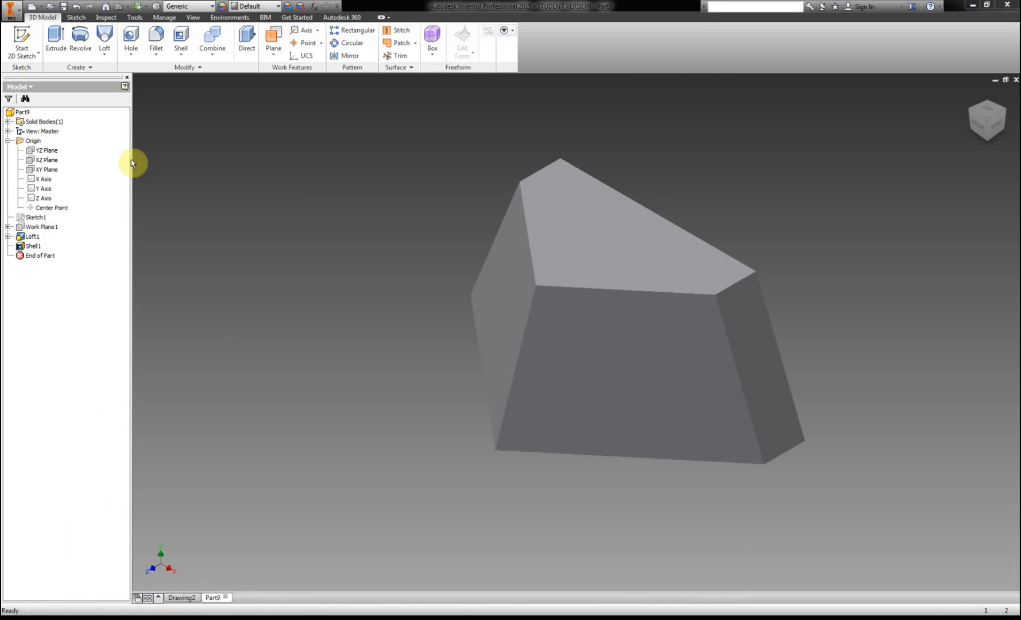
left_click(34, 38)
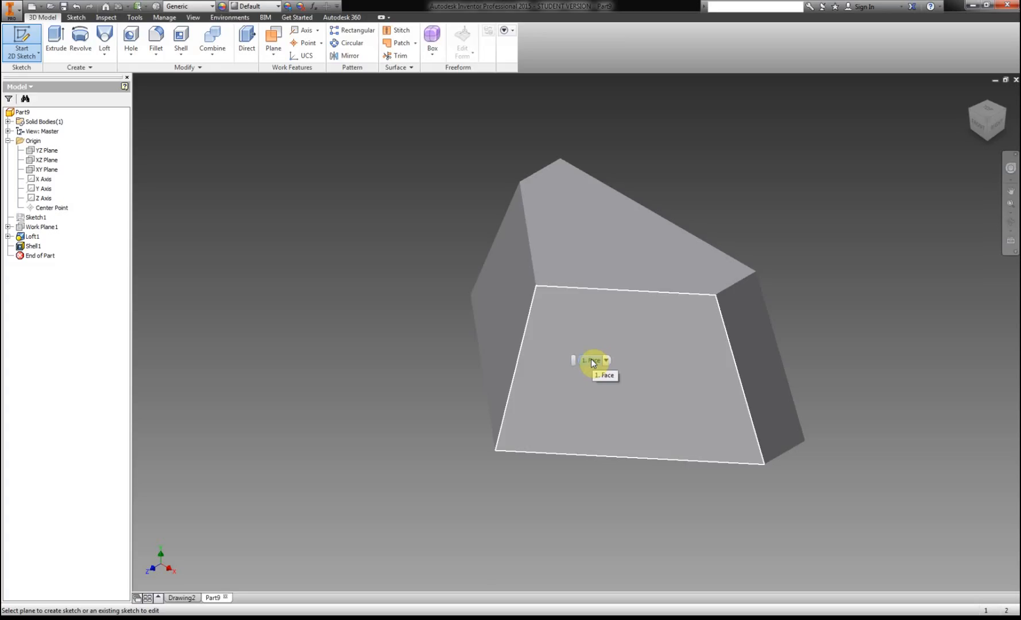
left_click(640, 332)
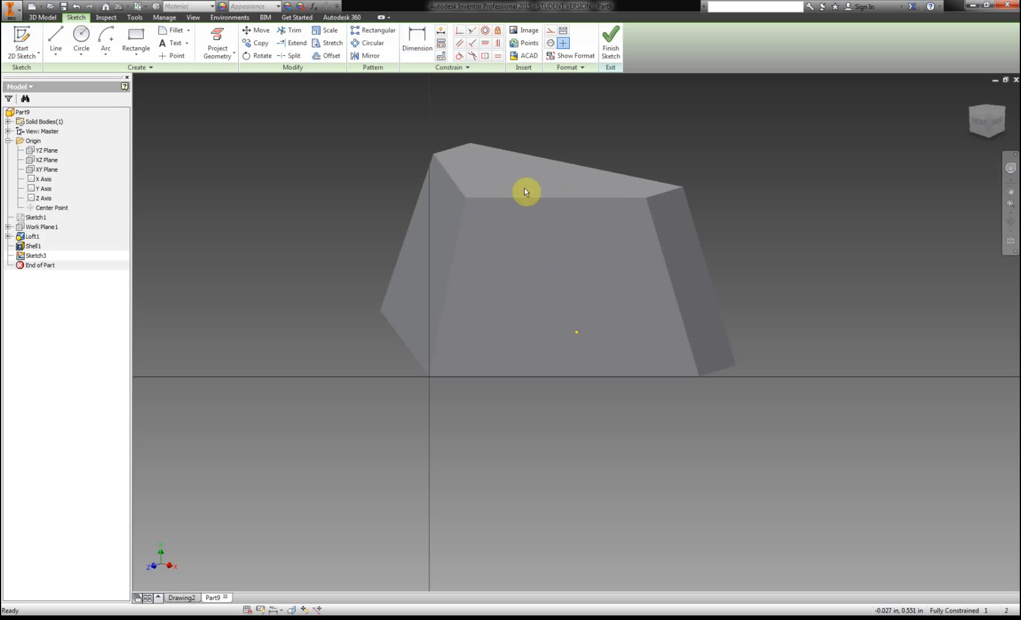
left_click(222, 37)
left_click(500, 206)
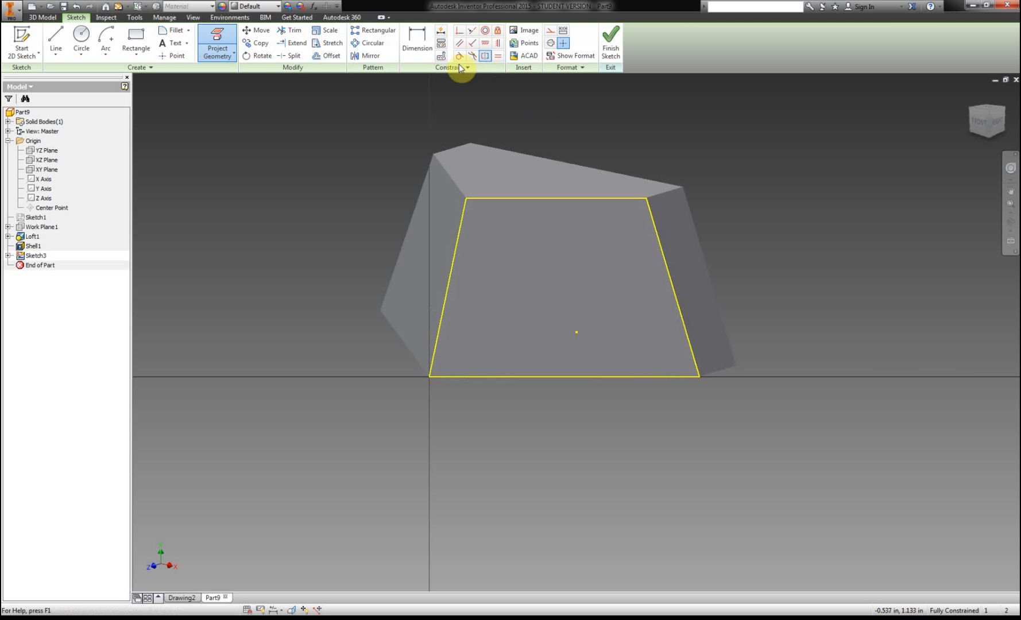
Offset the projected trapezoid outline inward by about 0.05 in on the slanted front face.
left_click(331, 56)
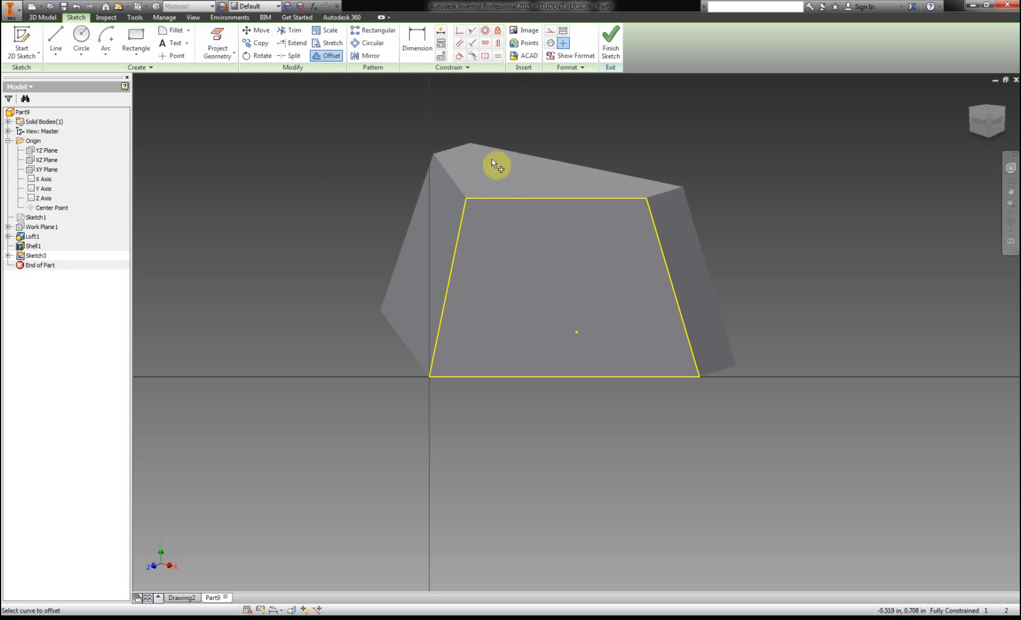
left_click(497, 201)
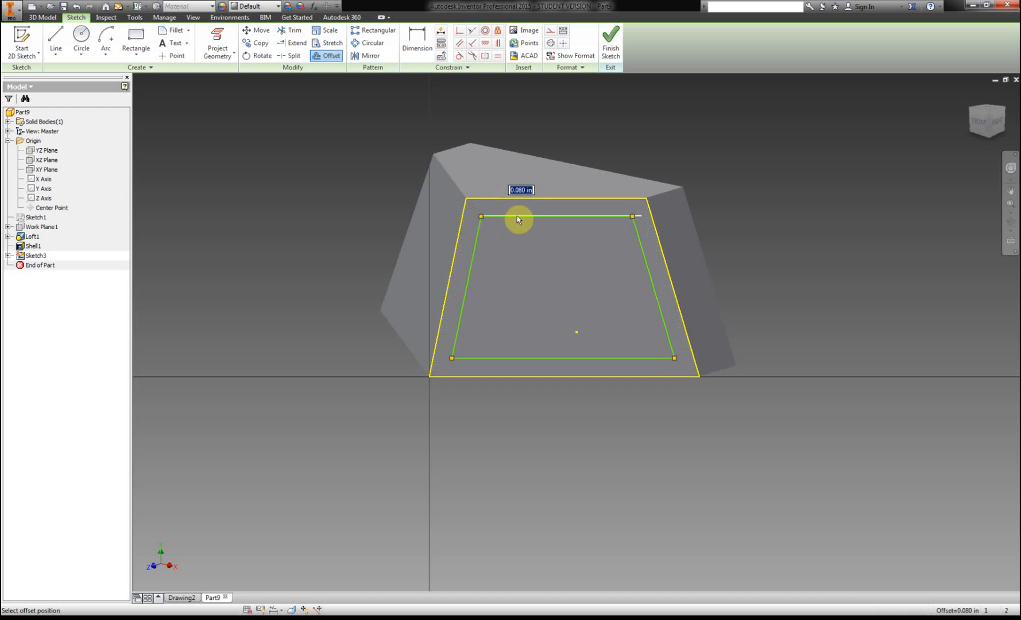
left_click(523, 214)
Dimension the gap between the upper edges of the projected and offset outlines to 0.1 in and finish the sketch.
left_click(417, 41)
left_click(506, 211)
left_click(506, 201)
left_click(342, 207)
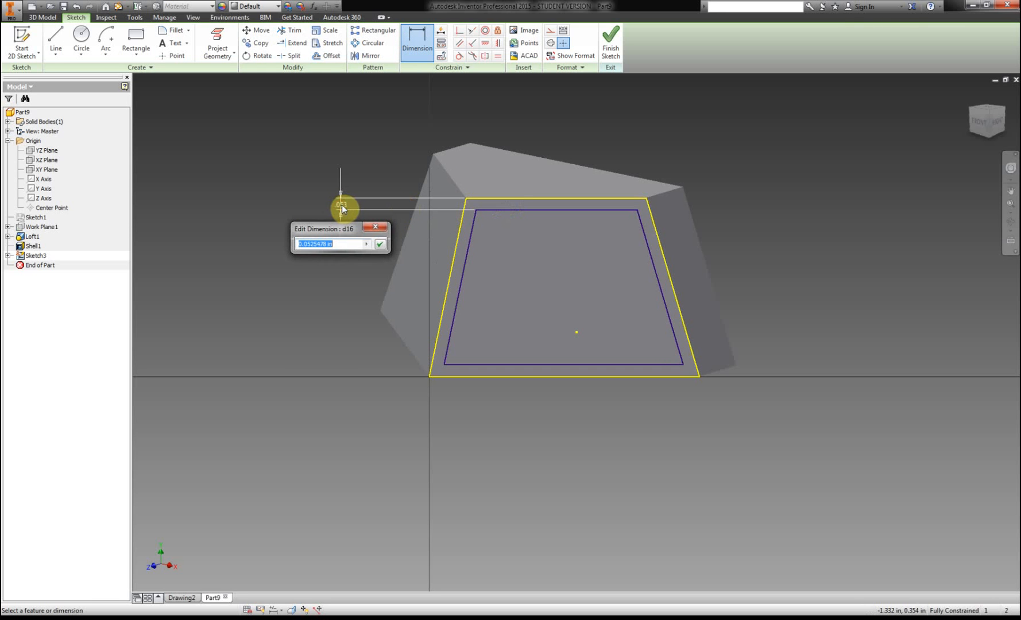
type(".1")
key("Return")
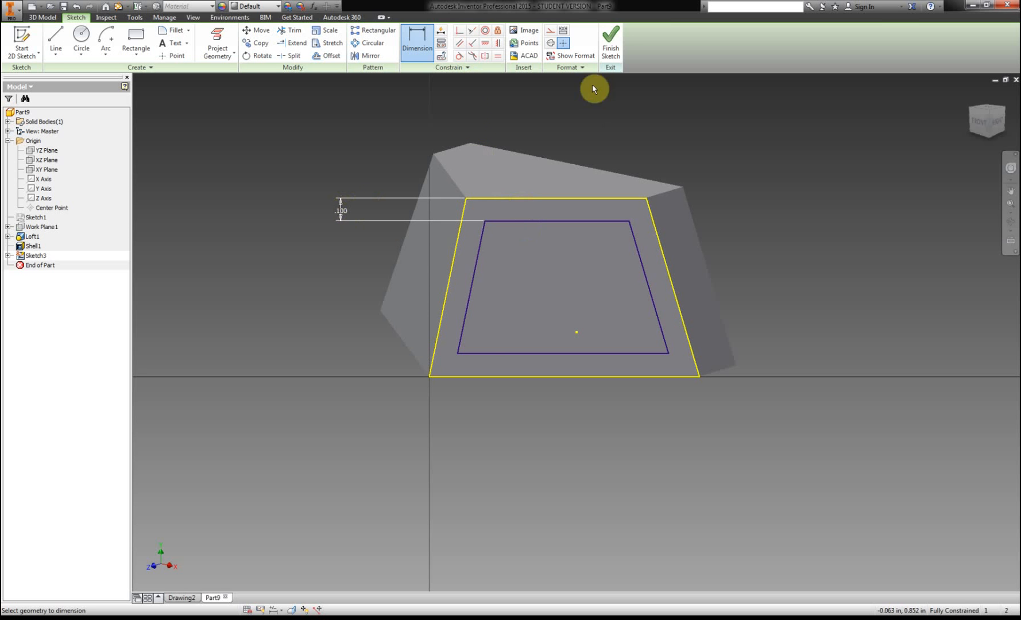
left_click(611, 37)
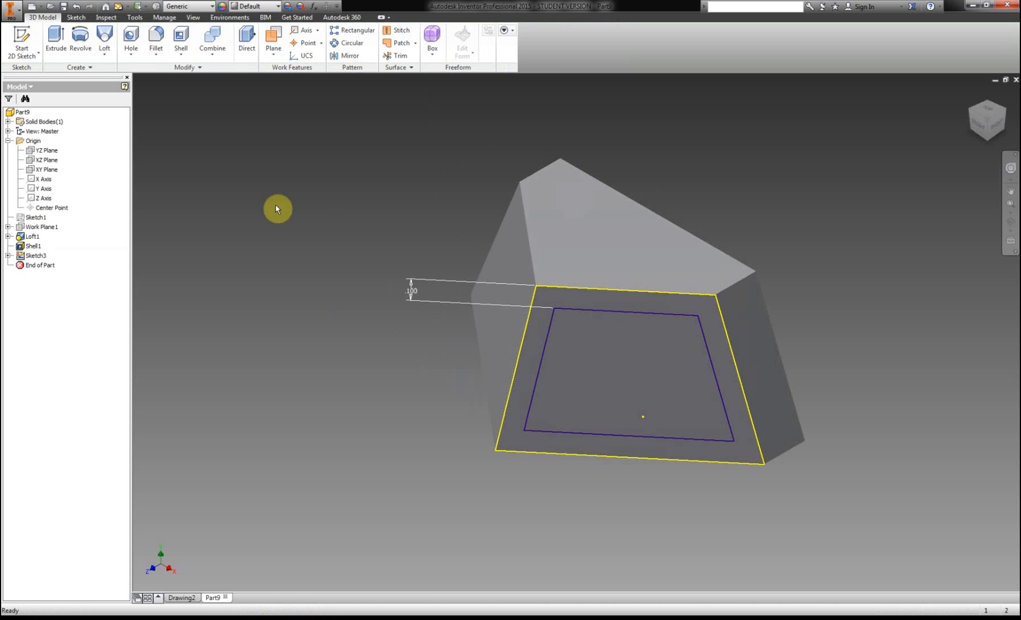
Check the recess depth in the Adobe Reader handout and cut the inner trapezoid 0.05 in deep into the slanted front face.
left_click(56, 38)
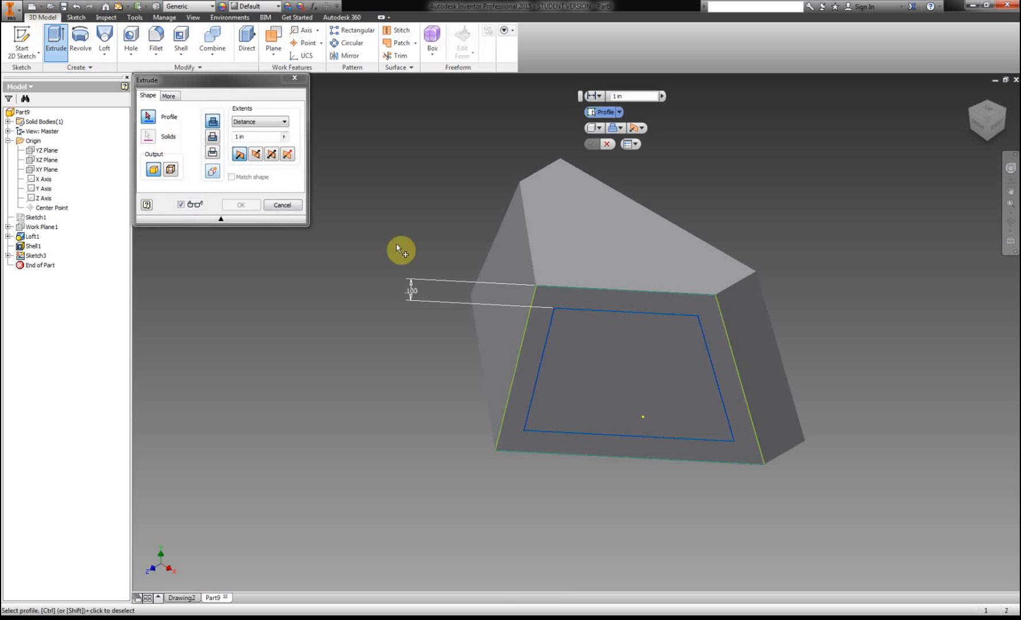
left_click(586, 349)
left_click(213, 140)
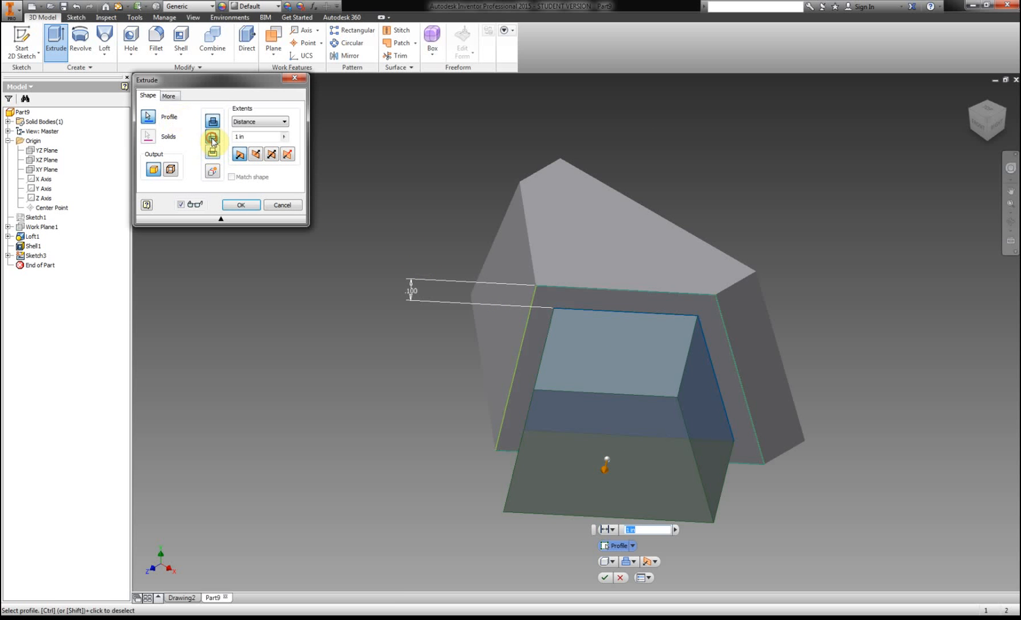
mouse_move(159, 619)
left_click(358, 489)
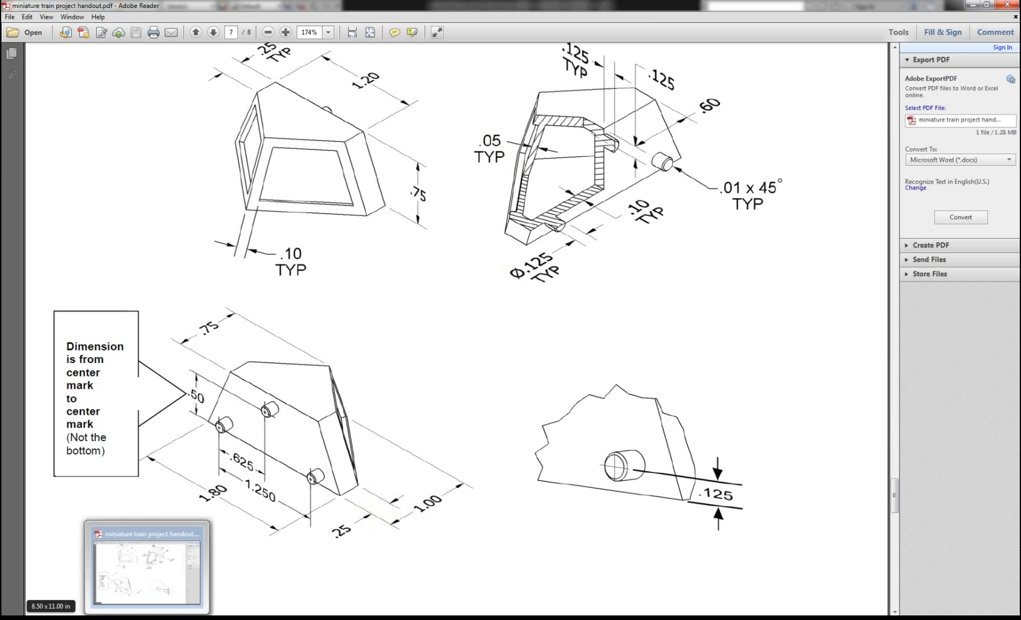
left_click(51, 607)
left_click(262, 136)
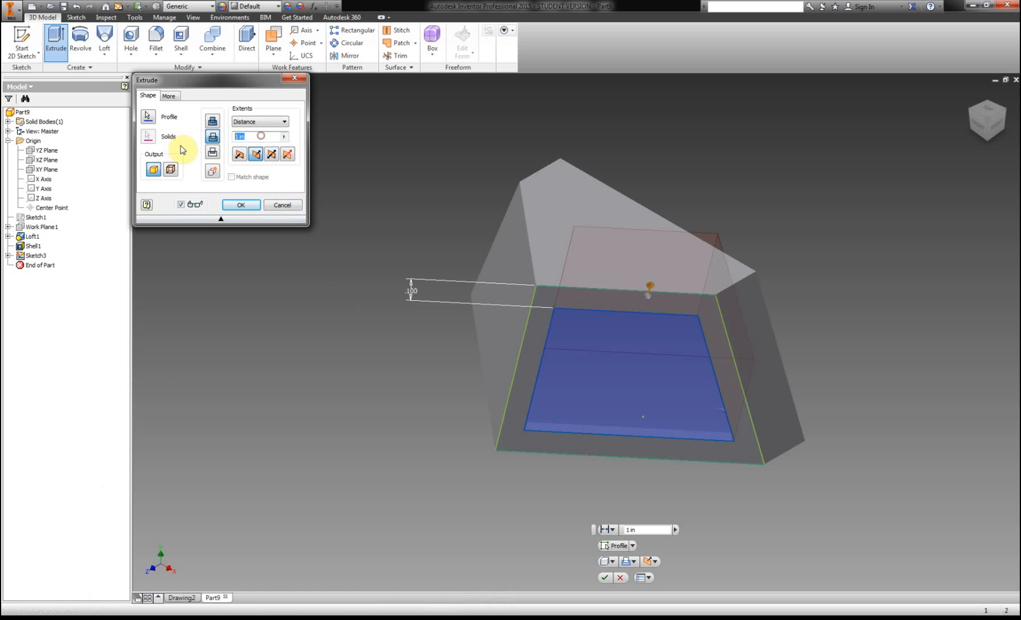
type(".05")
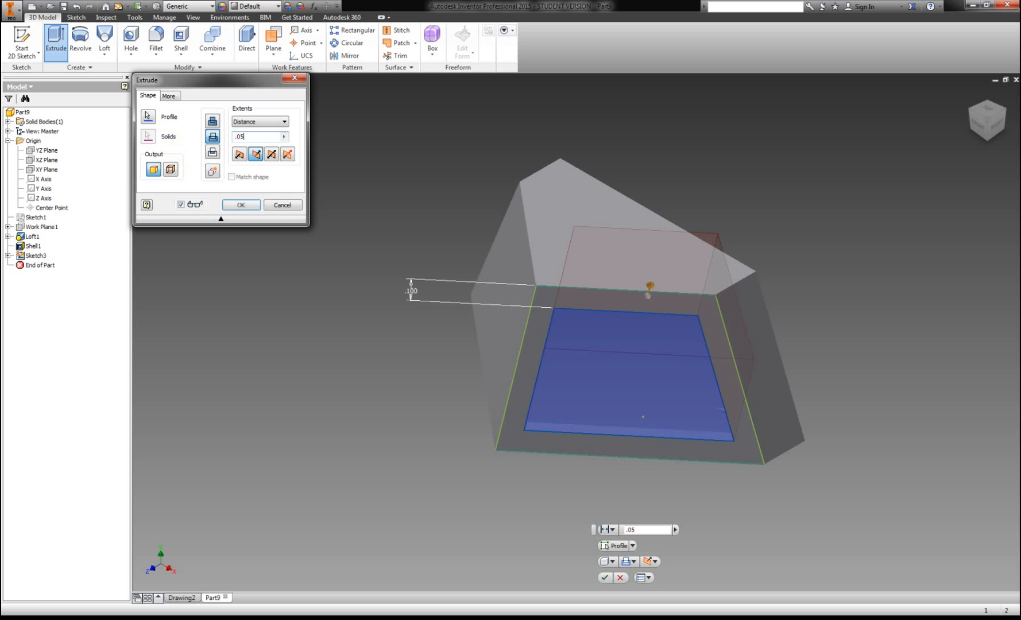
key("Return")
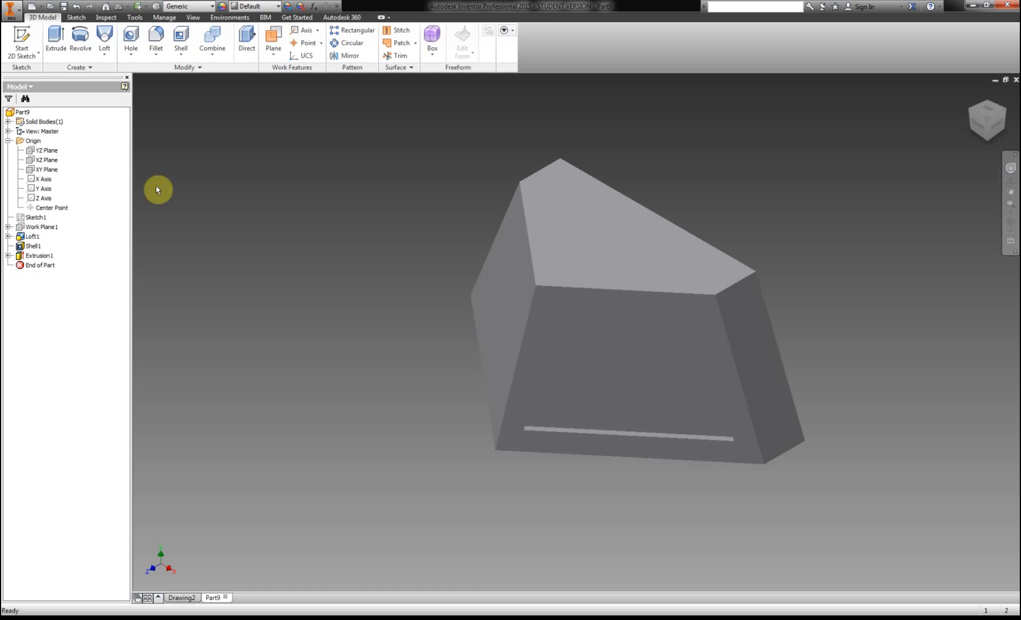
Project the adjacent slanted face's outline into a new sketch on that face and offset it inward by about 0.064 in.
left_click(8, 57)
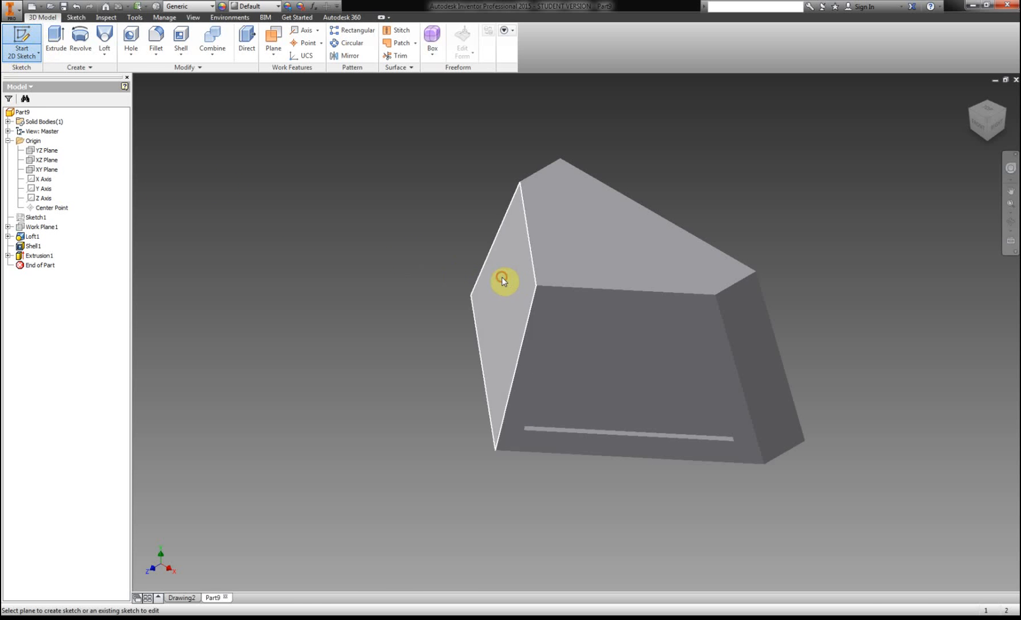
left_click(504, 278)
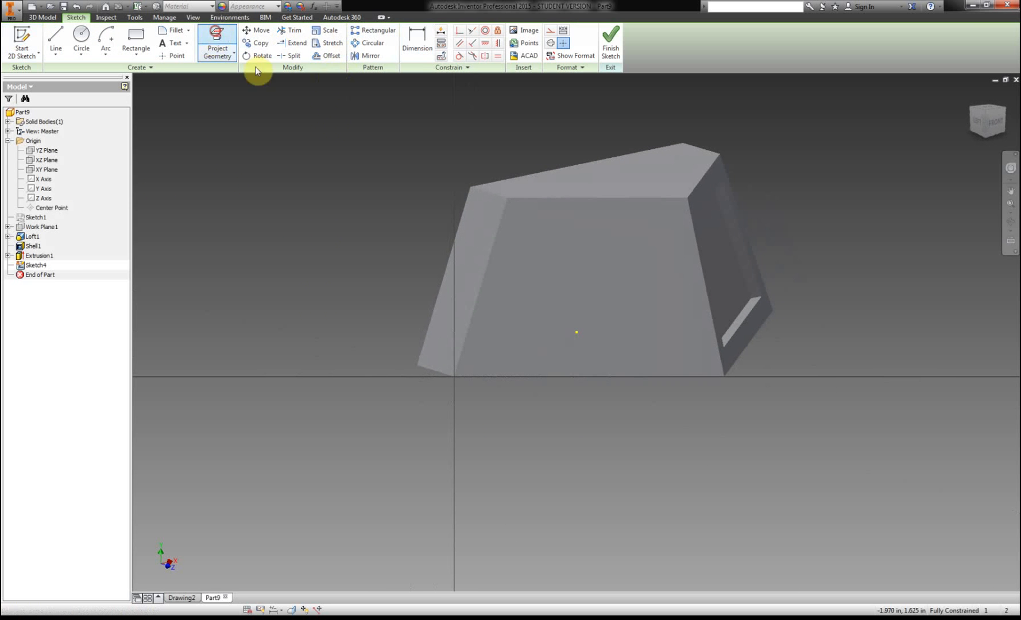
left_click(535, 259)
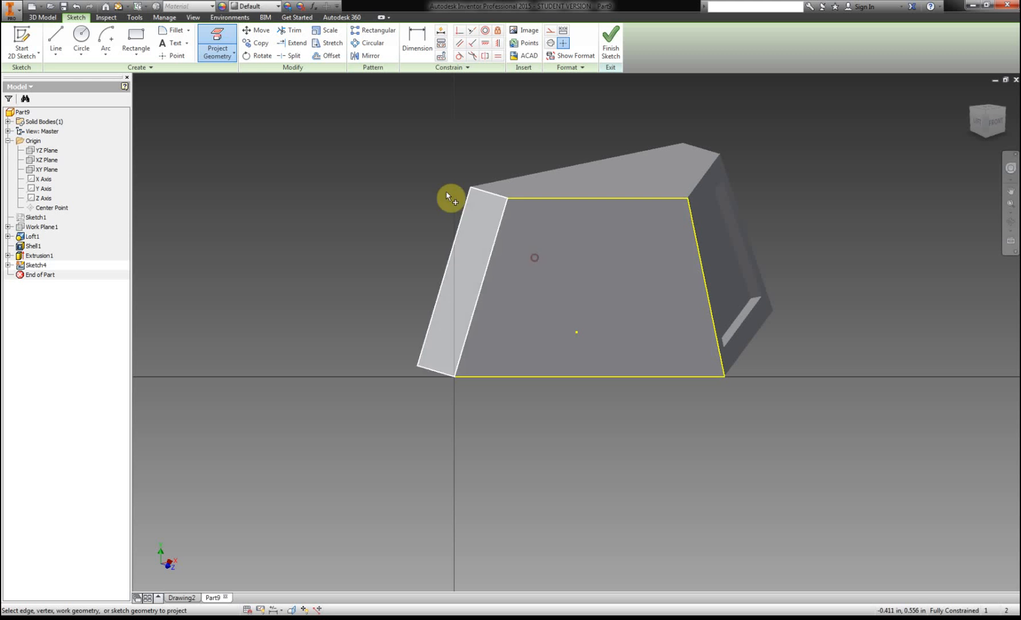
left_click(331, 56)
left_click(561, 200)
left_click(558, 213)
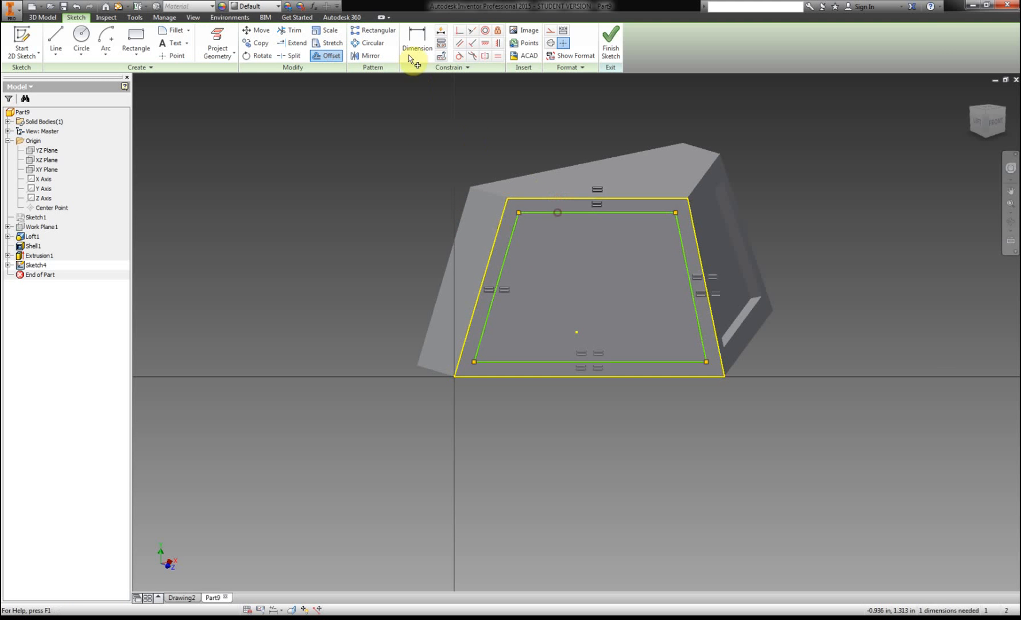
Dimension the gap between the second slanted face's projected and offset upper edges to 0.1 in and finish the sketch.
left_click(413, 56)
left_click(545, 199)
left_click(358, 204)
type(".")
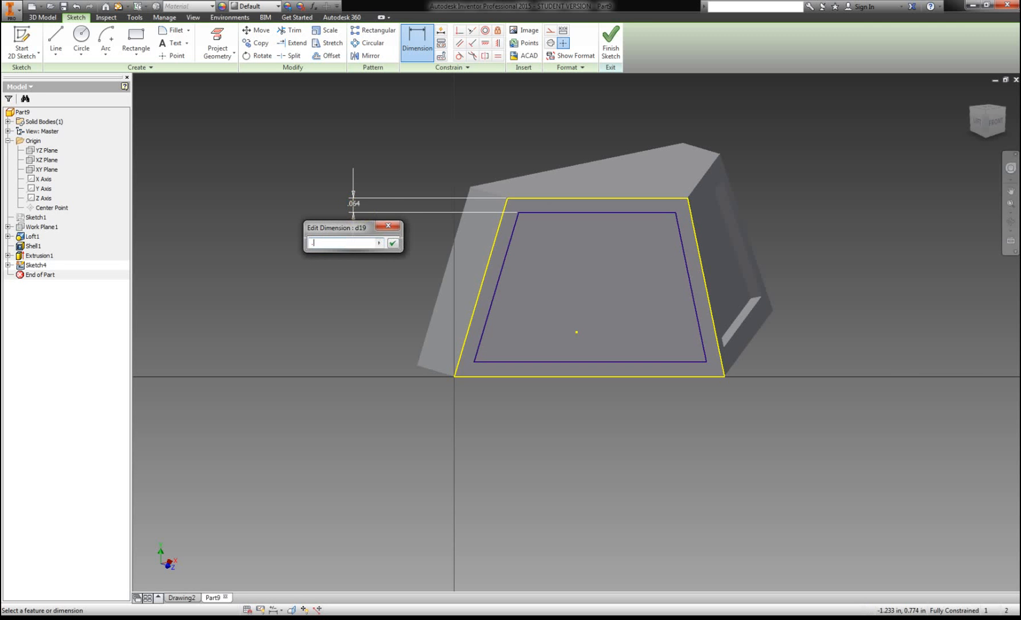
type("1")
key("Return")
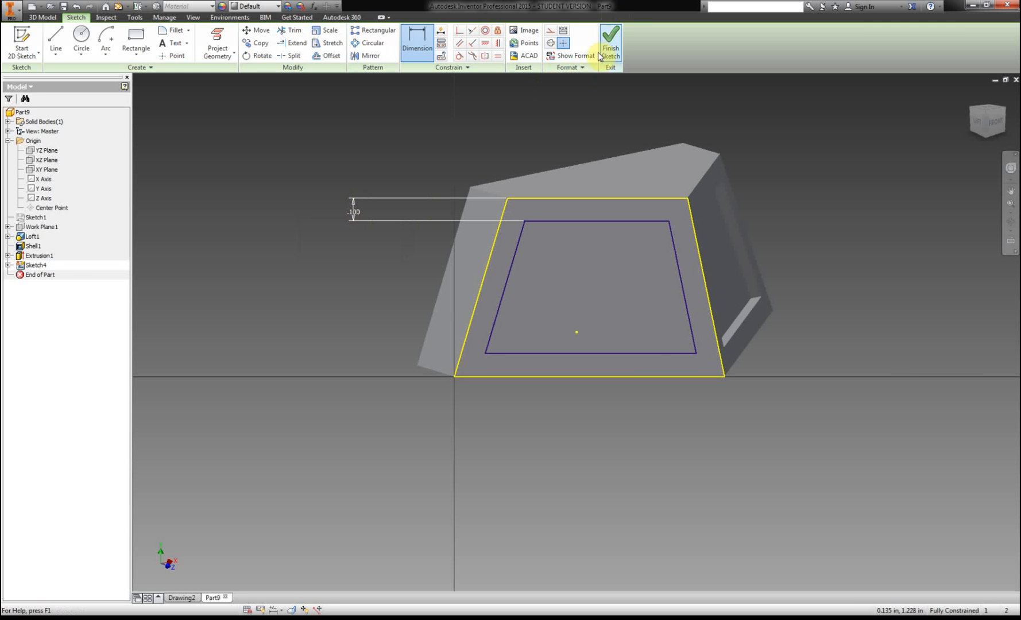
Extrude the inner trapezoid on the second slanted face as a 0.05 in deep cut.
left_click(59, 40)
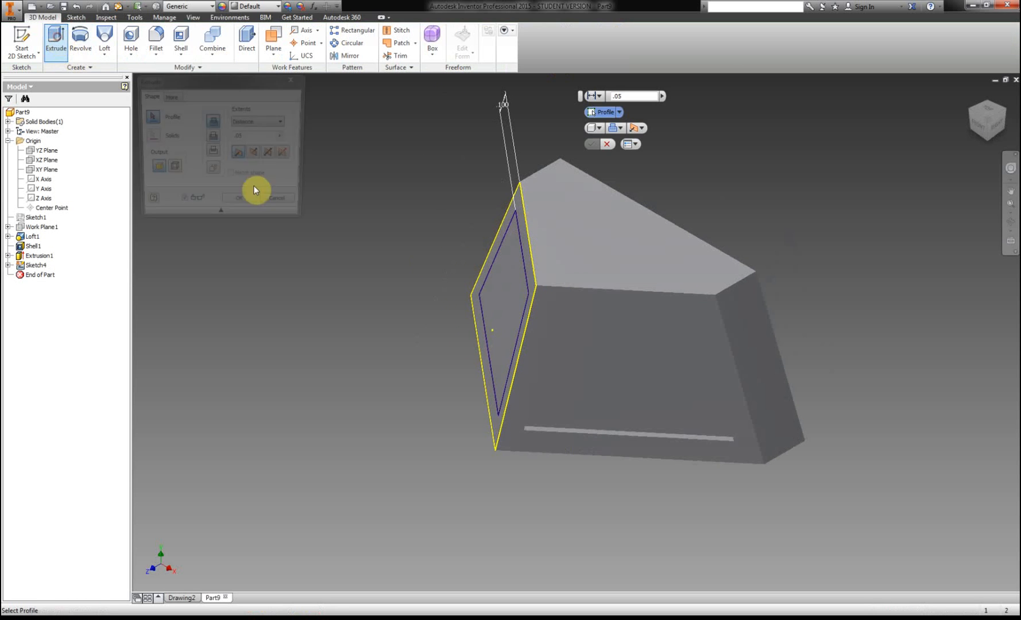
left_click(501, 285)
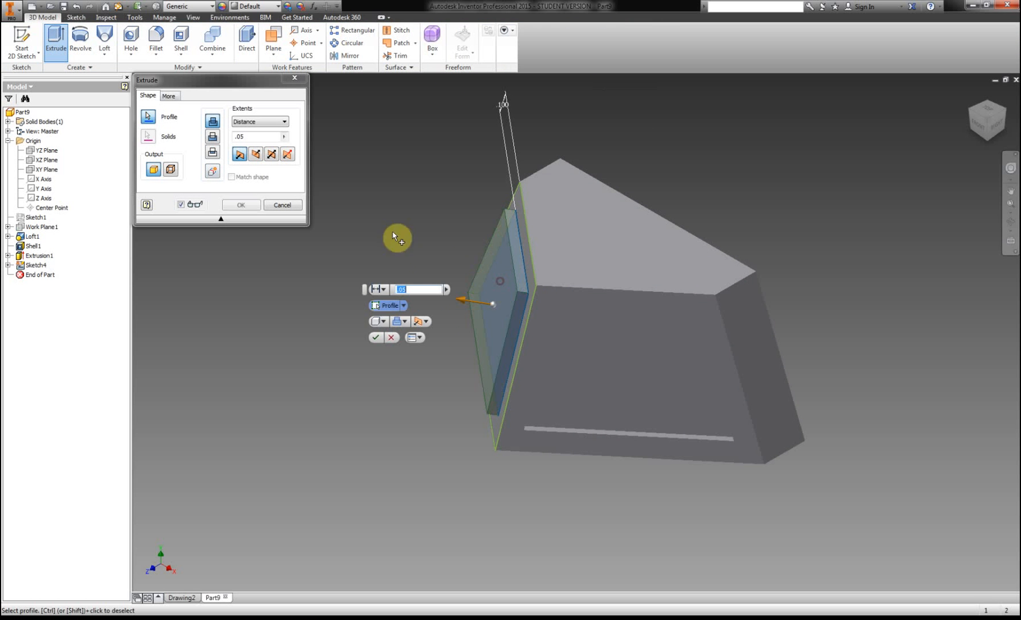
left_click(212, 139)
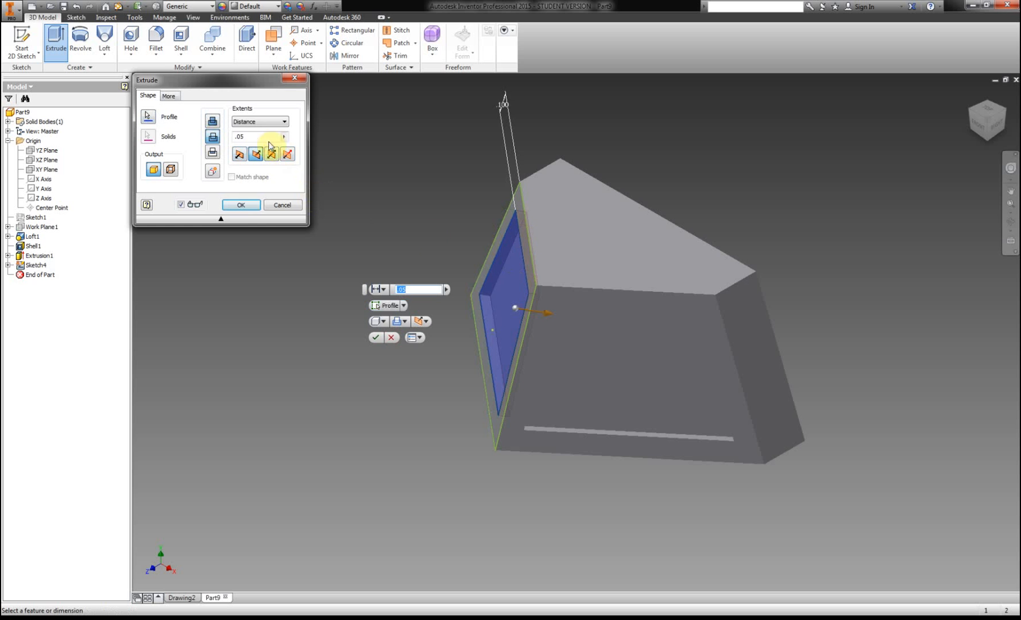
left_click(252, 206)
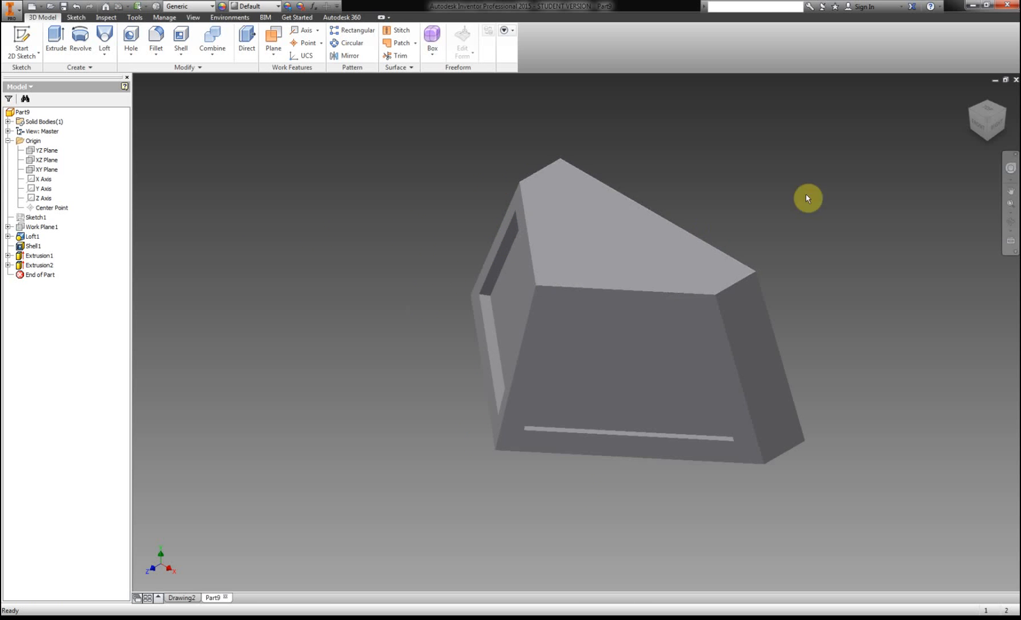
Start a sketch on the large back face and check the peg layout in the Adobe Reader handout.
left_click(1004, 113)
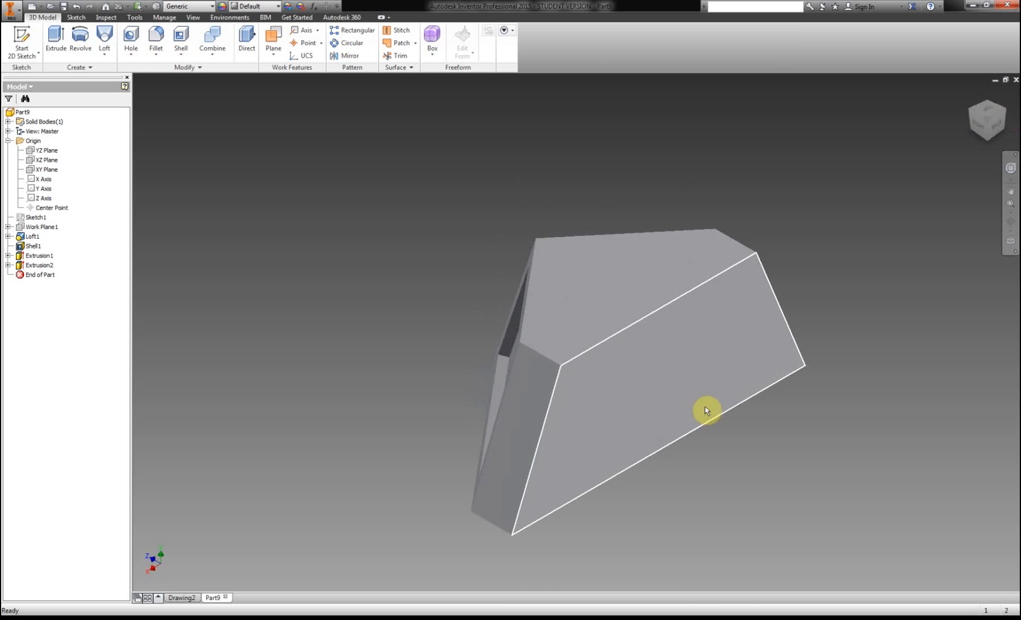
left_click(21, 39)
left_click(665, 374)
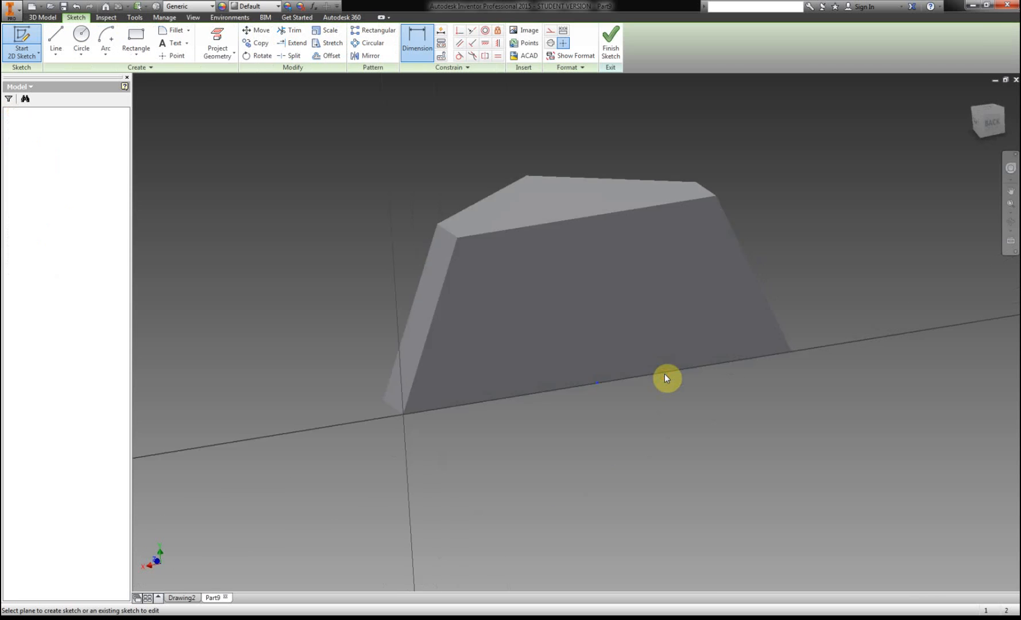
key("alt+Tab")
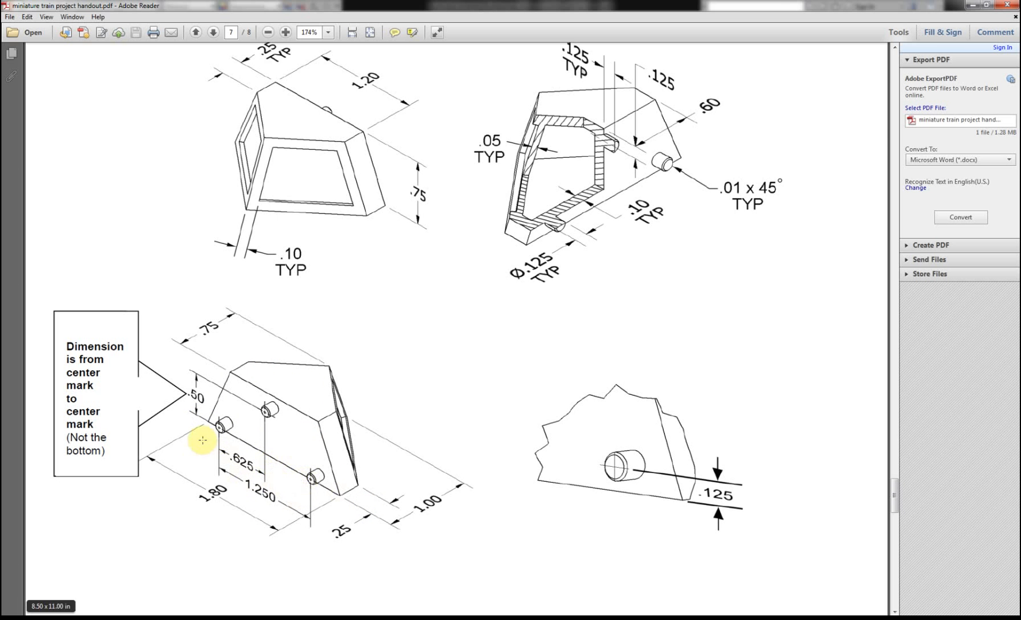
left_click(154, 618)
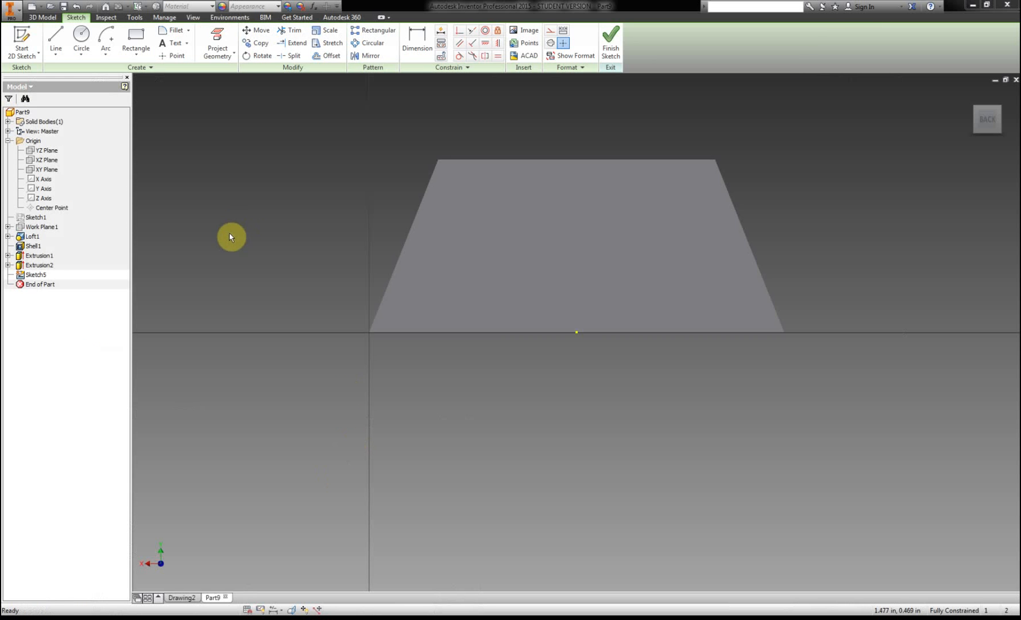
Sketch three peg circles on the back face: one about 0.16 in across on the upper centerline and one near each lower corner.
left_click(84, 39)
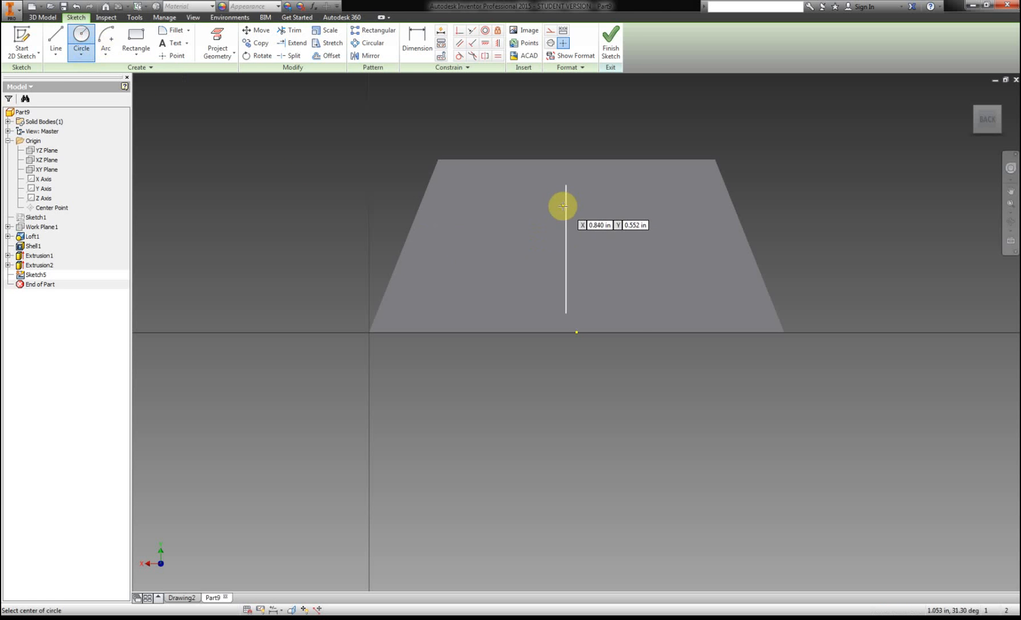
left_click(577, 189)
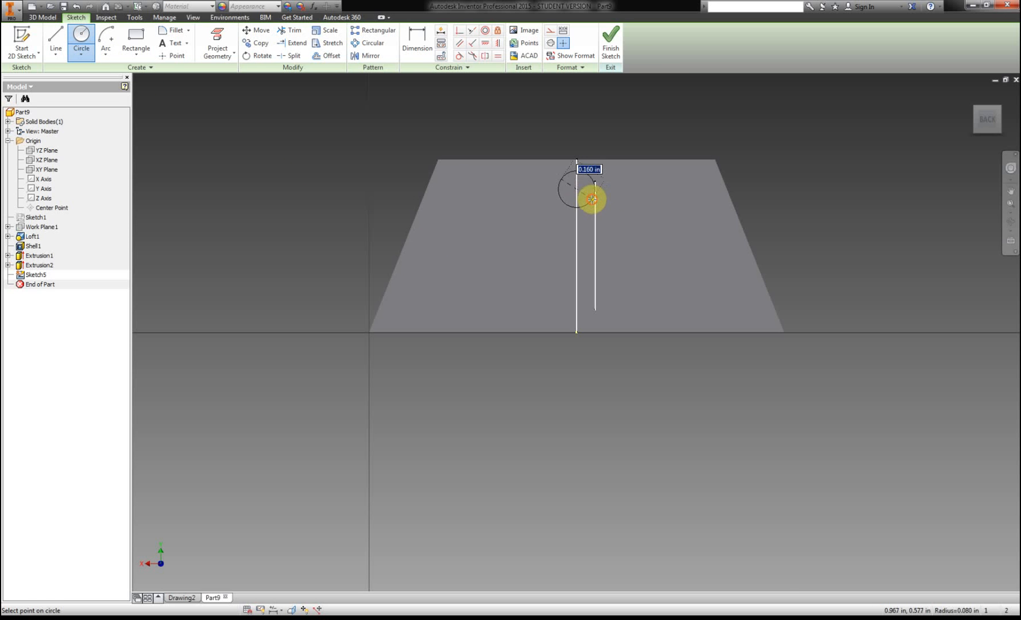
left_click(592, 199)
left_click(434, 298)
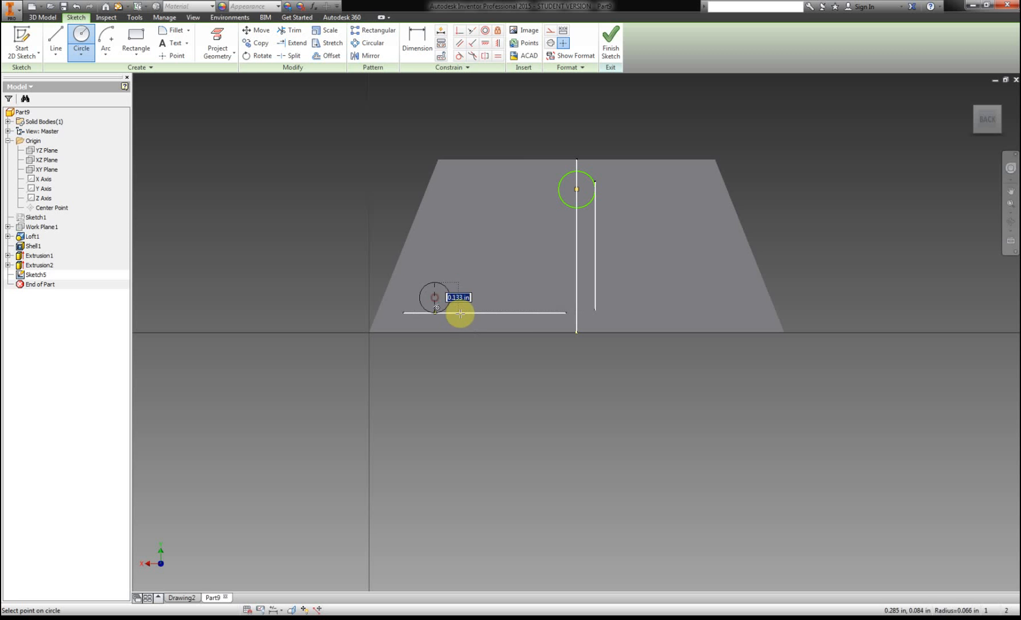
left_click(463, 290)
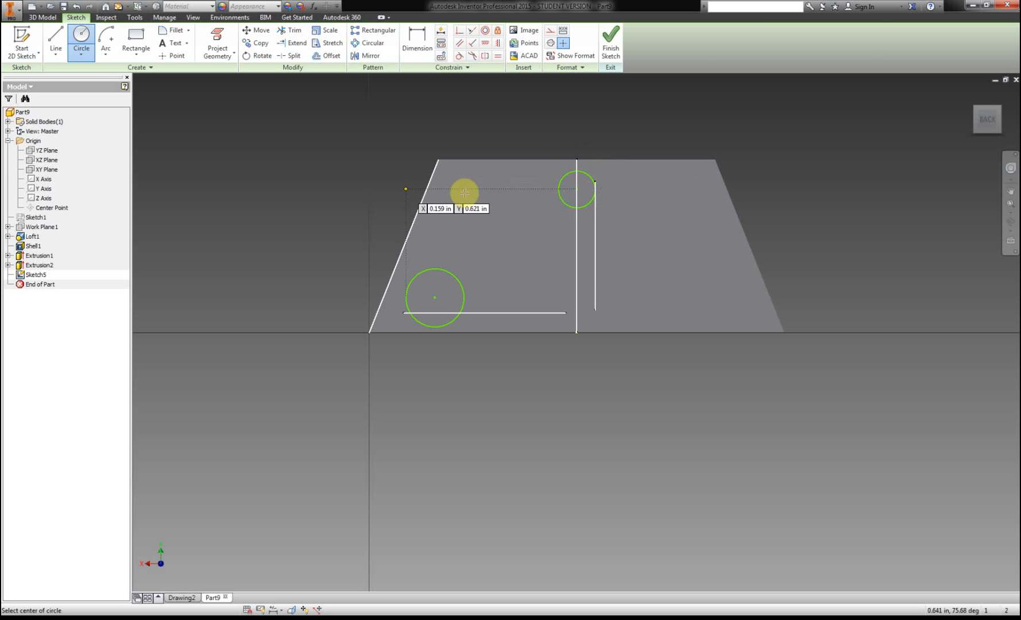
left_click(694, 290)
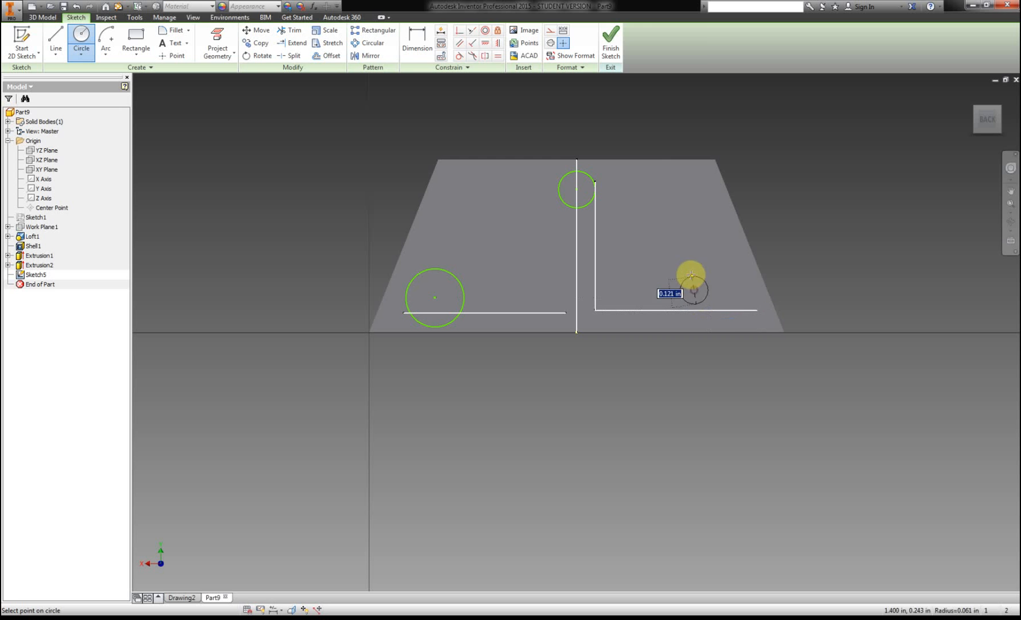
left_click(689, 272)
Check the peg diameter in the Adobe Reader handout and dimension the upper circle's diameter to 0.125 in.
left_click(172, 617)
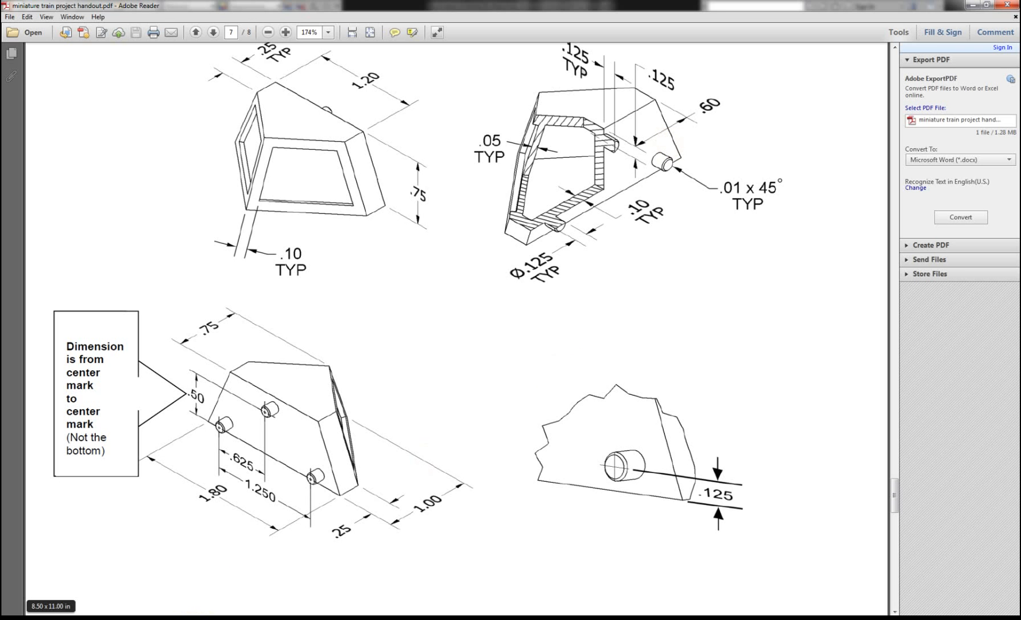
left_click(168, 588)
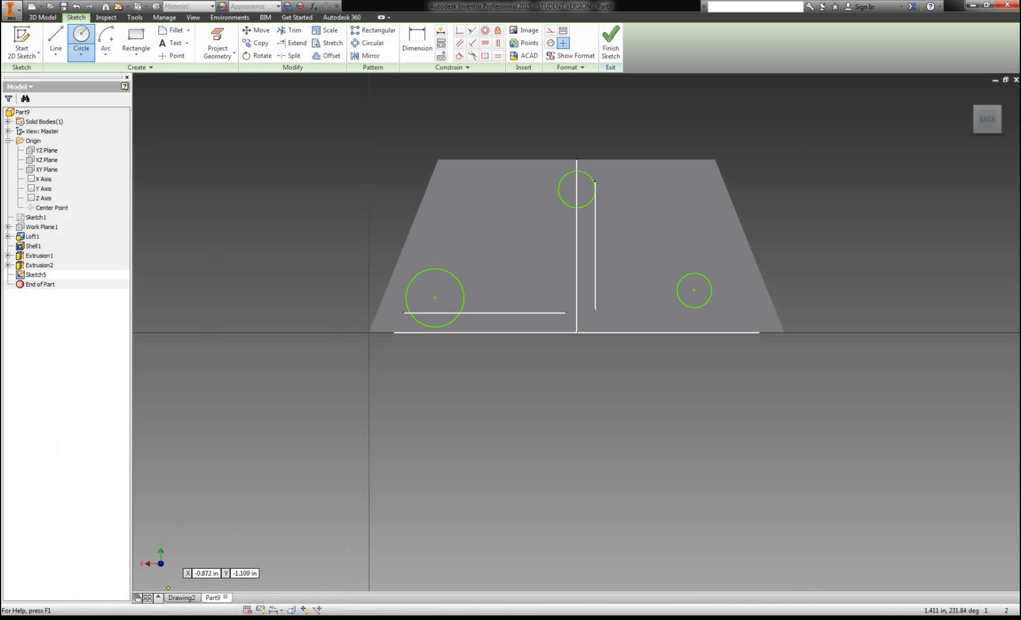
left_click(417, 42)
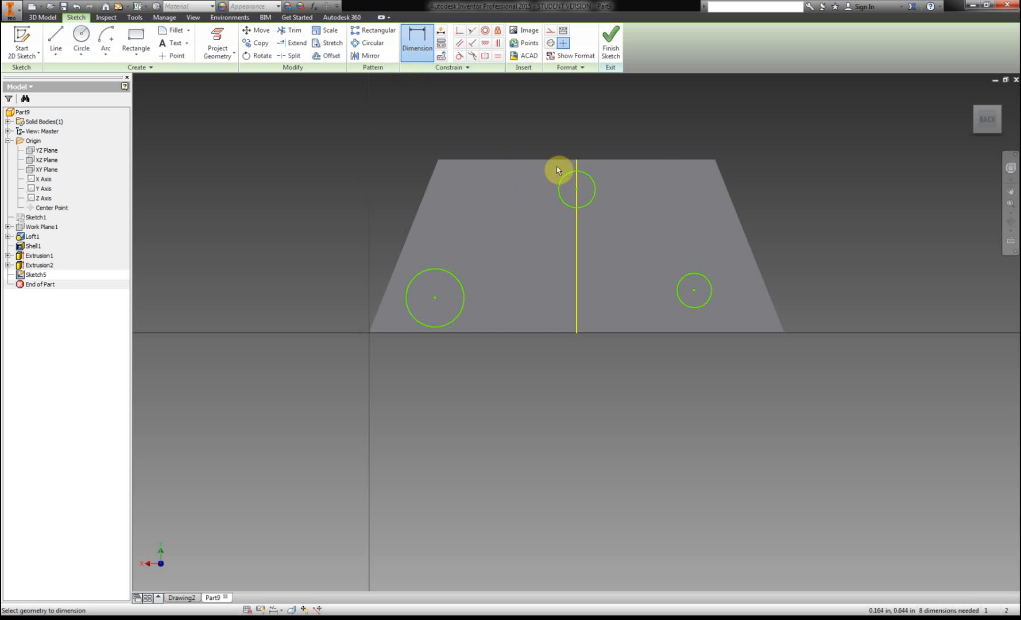
left_click(587, 173)
left_click(633, 126)
type(".125")
key("Return")
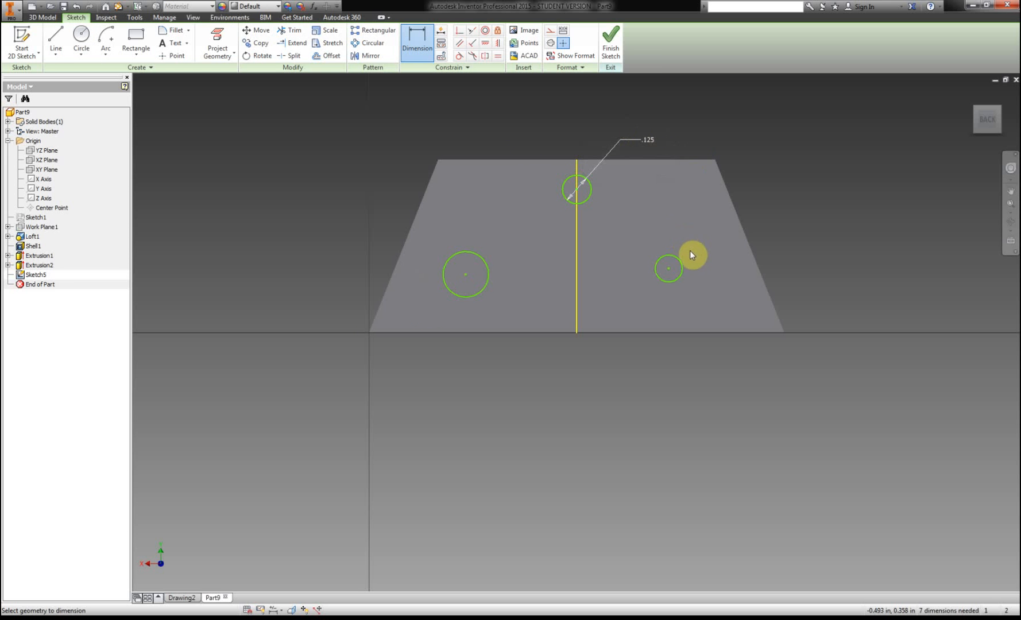
Dimension the diameters of both lower peg circles to 0.125 in.
left_click(764, 228)
type(".")
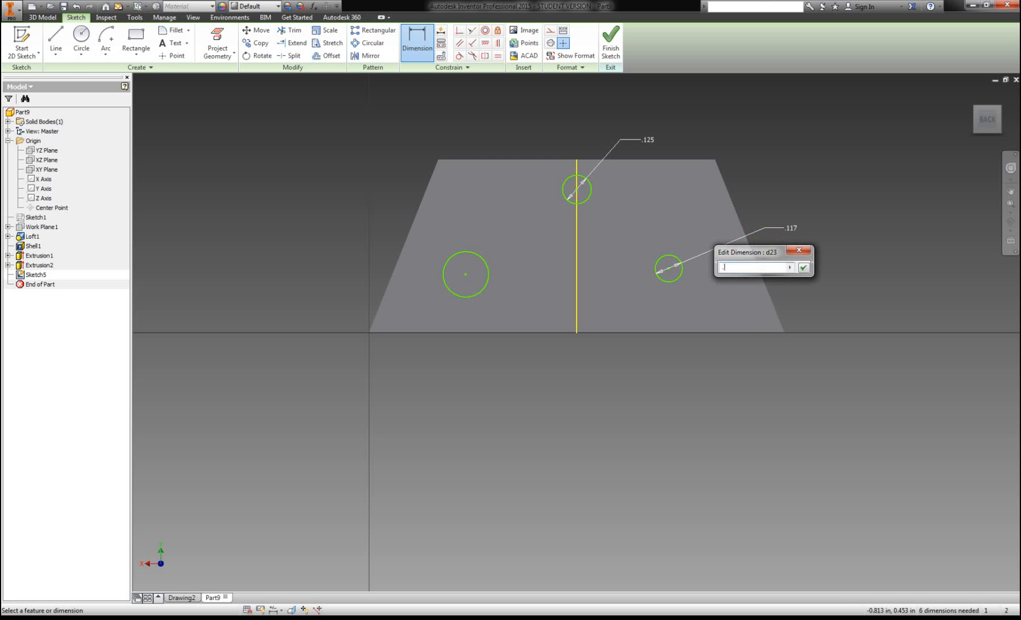
type("125")
key("Return")
left_click(476, 250)
left_click(403, 225)
type(".")
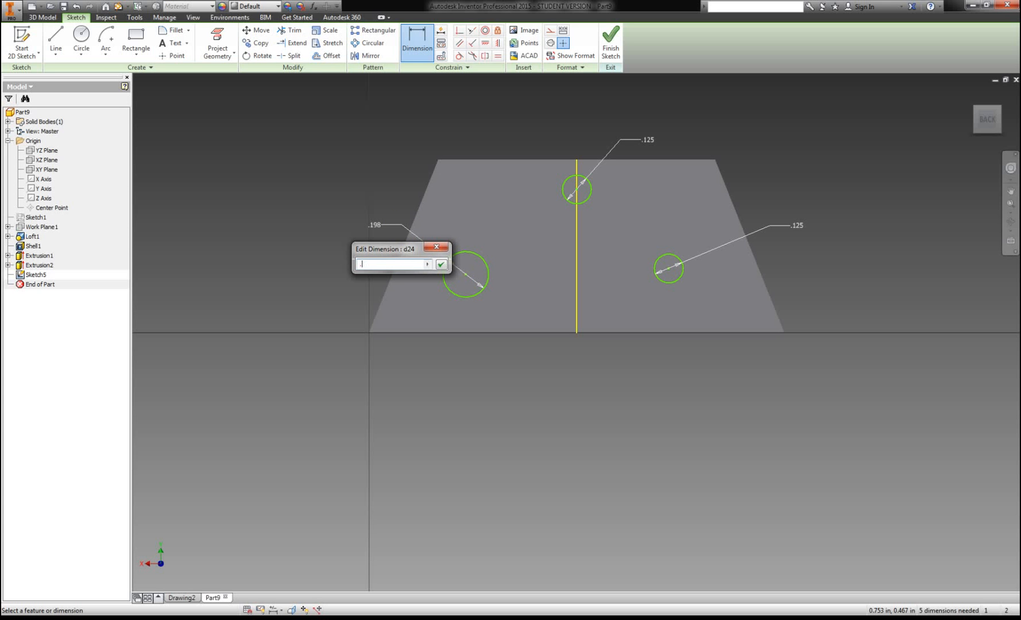
type("125")
key("Return")
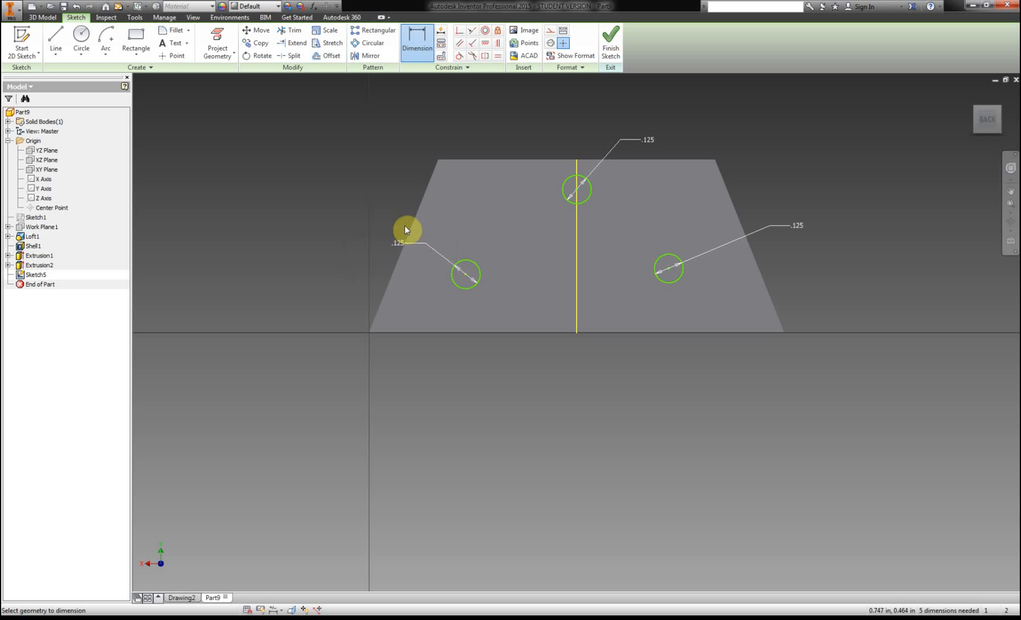
Check the peg spacing in the Adobe Reader handout and dimension the vertical distance between the upper and lower-left circle centers to 0.5 in.
left_click(162, 618)
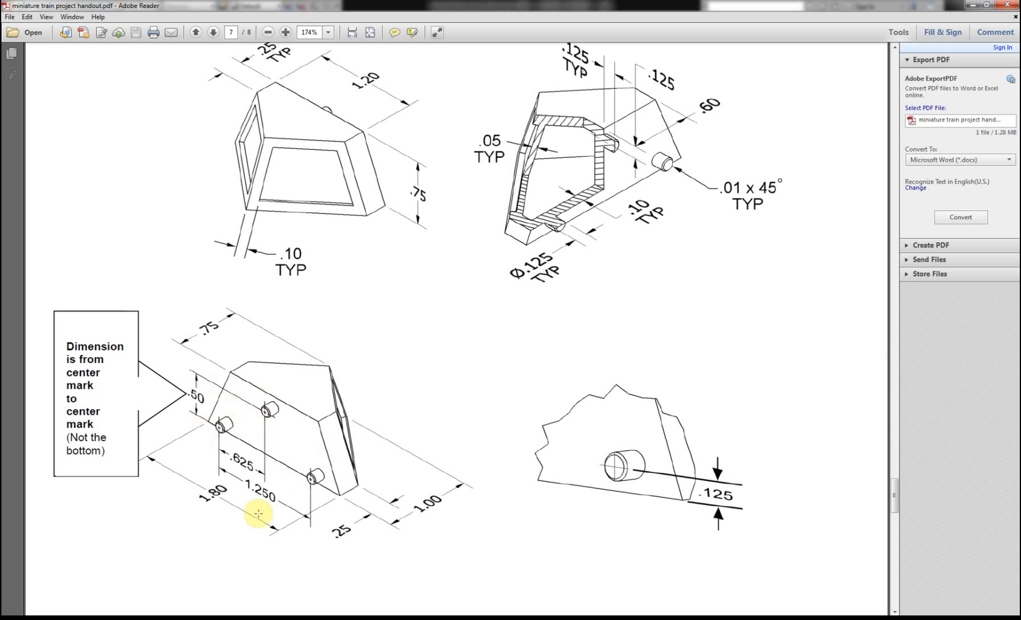
left_click(185, 616)
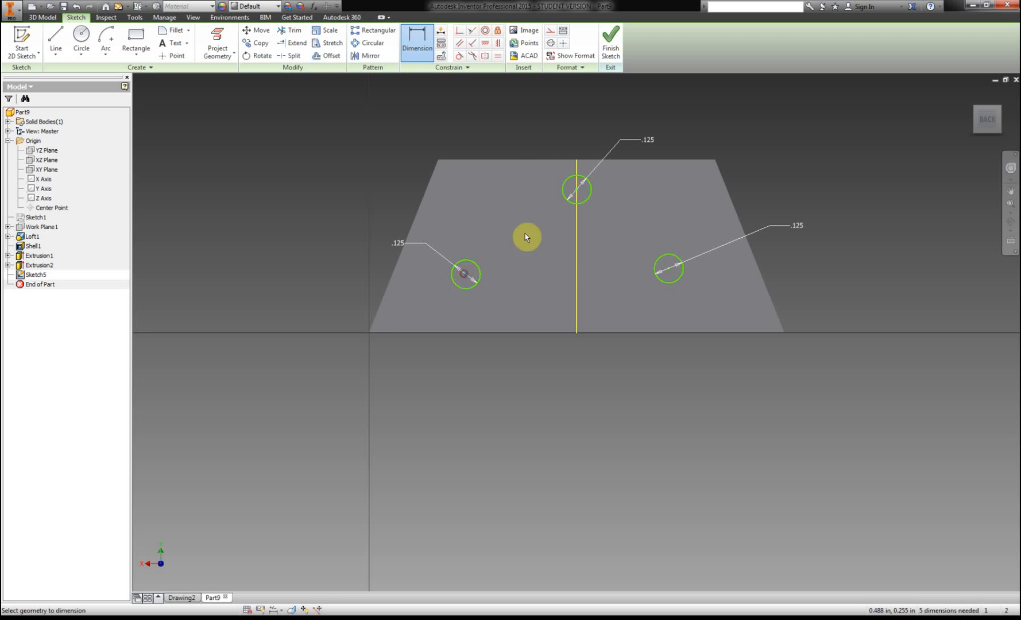
left_click(577, 189)
left_click(466, 274)
left_click(313, 211)
type(".5")
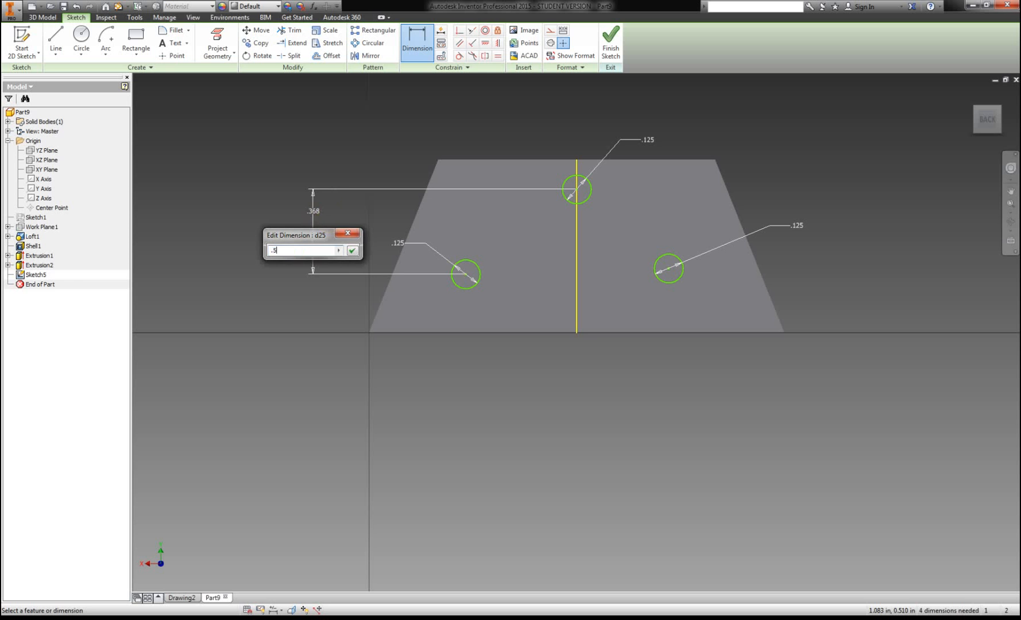
key("Return")
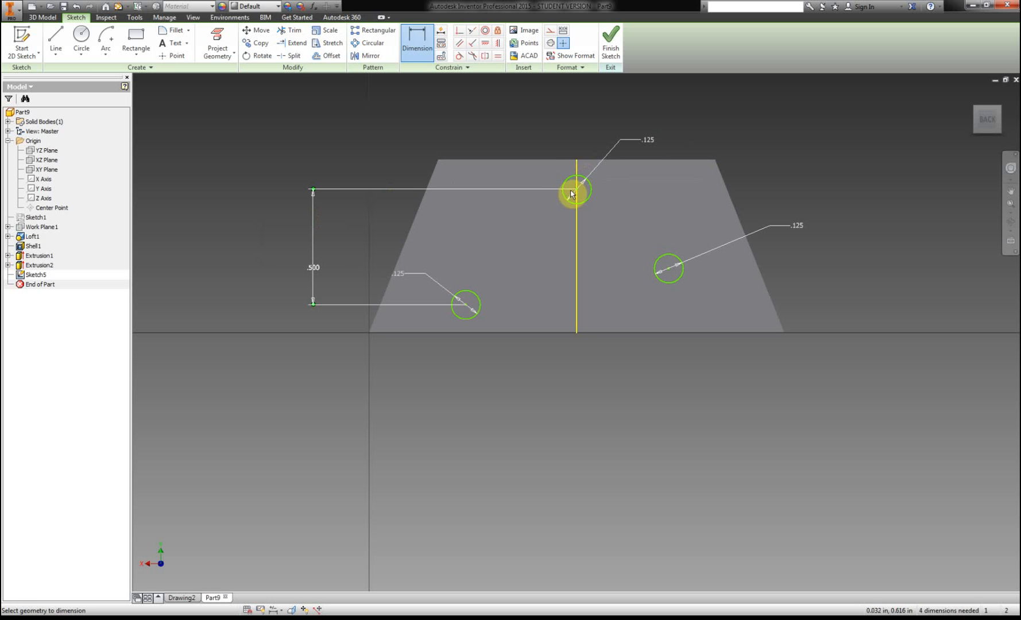
Dimension the vertical distance between the upper and lower-right circle centers to 0.5 in.
left_click(665, 271)
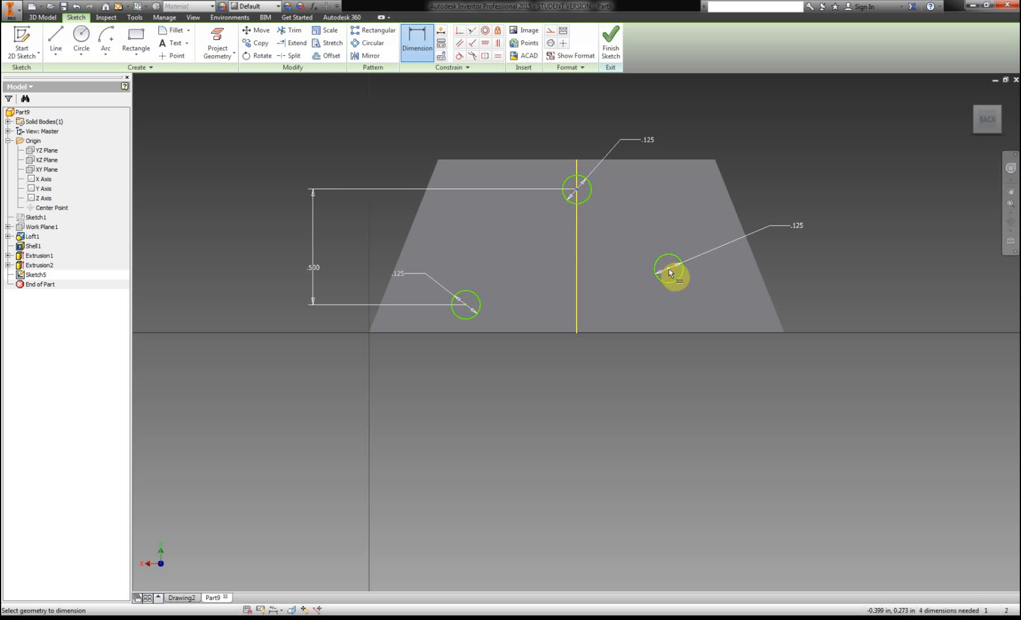
left_click(827, 262)
type(".5")
key("Return")
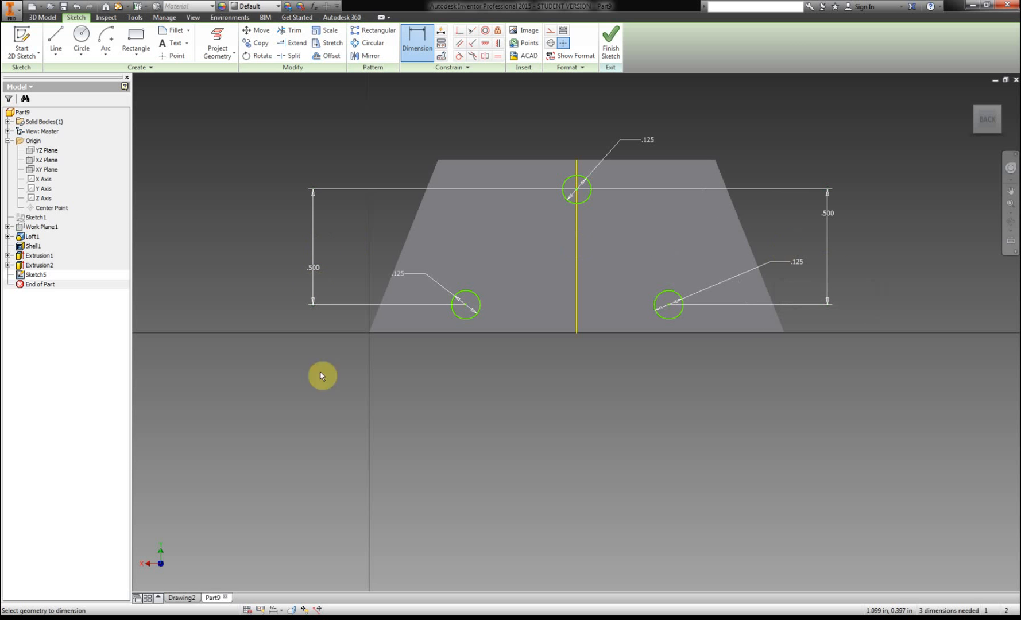
Check the peg height in the Adobe Reader handout and dimension the lower-left circle's center 0.125 in above the face's bottom edge.
left_click(190, 617)
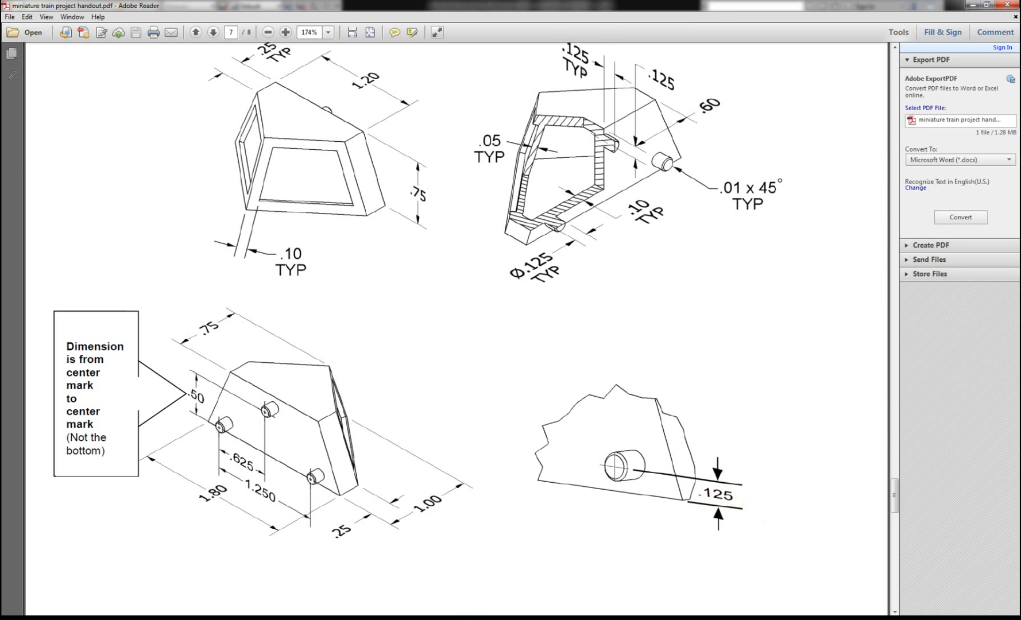
left_click(151, 617)
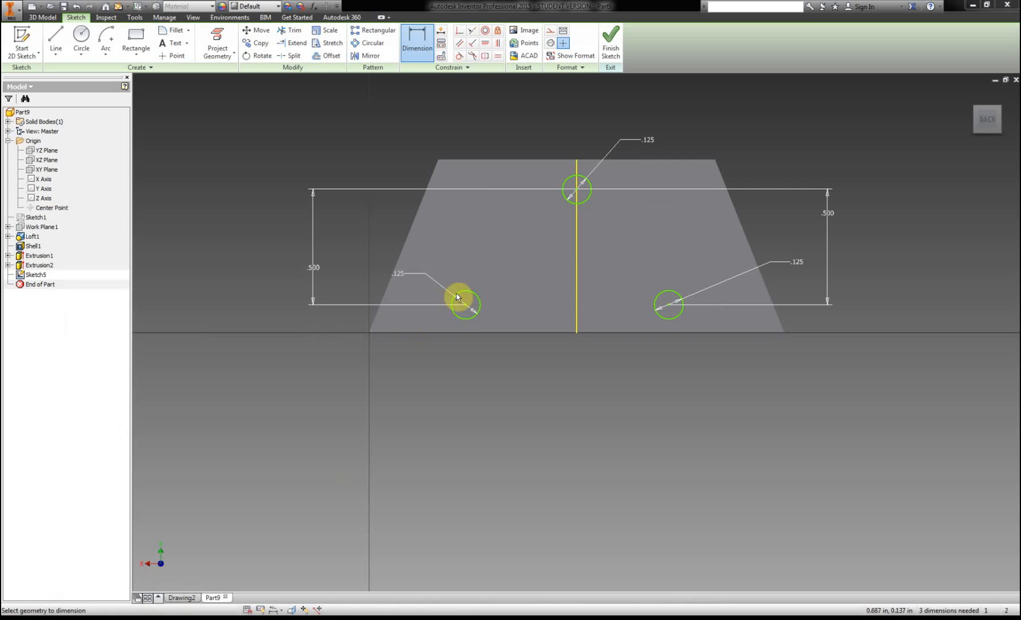
left_click(466, 307)
left_click(457, 333)
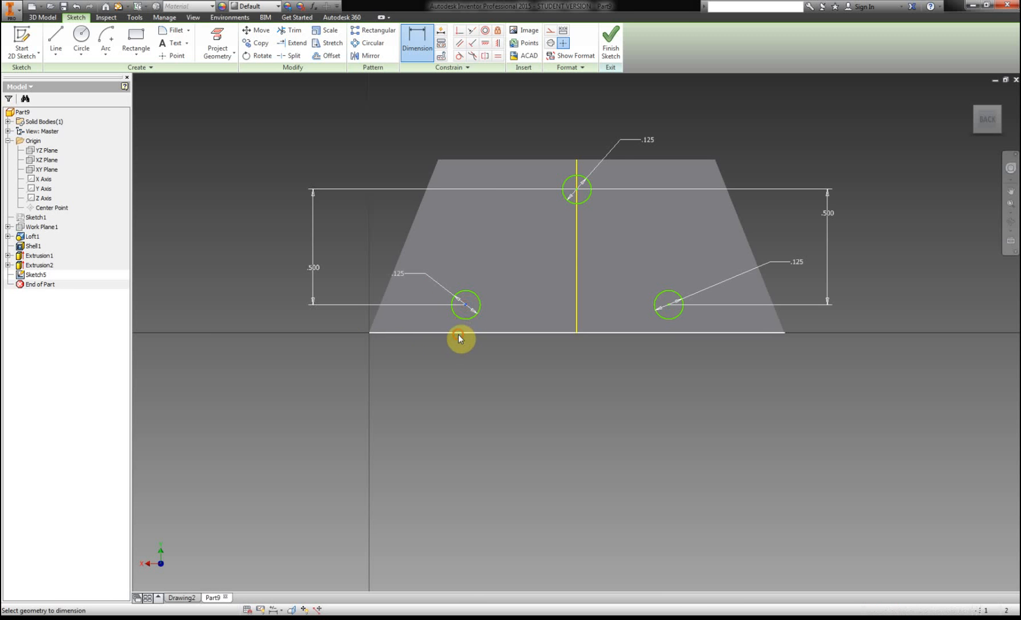
left_click(313, 323)
type(".125")
key("Return")
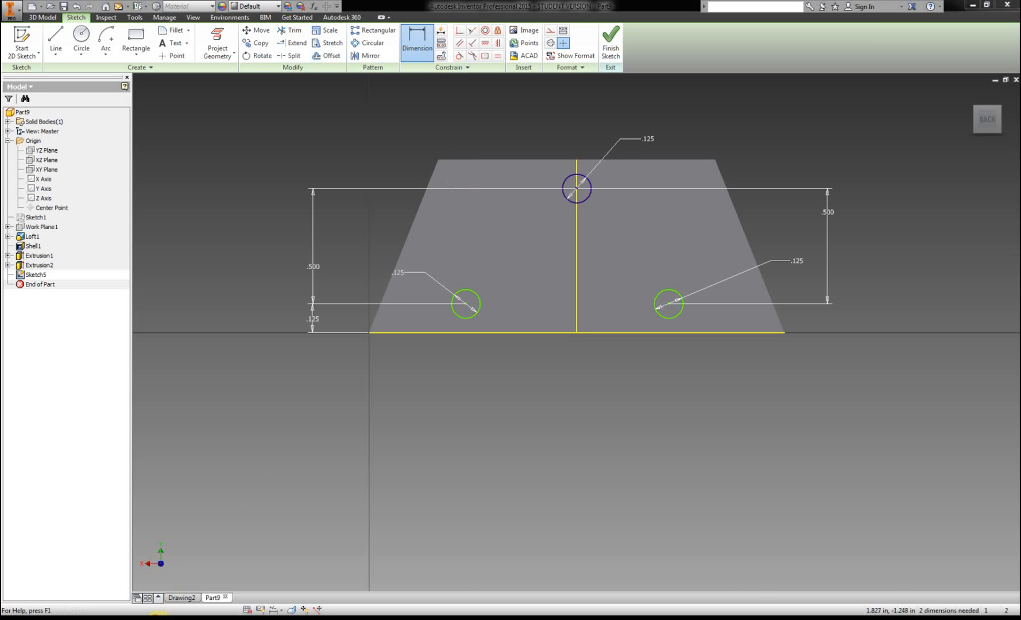
Check the horizontal offset in the Adobe Reader handout and dimension the lower-left circle 0.625 in horizontally from the upper circle.
left_click(159, 618)
scroll(444, 210, "up", 2)
scroll(444, 207, "down", 1)
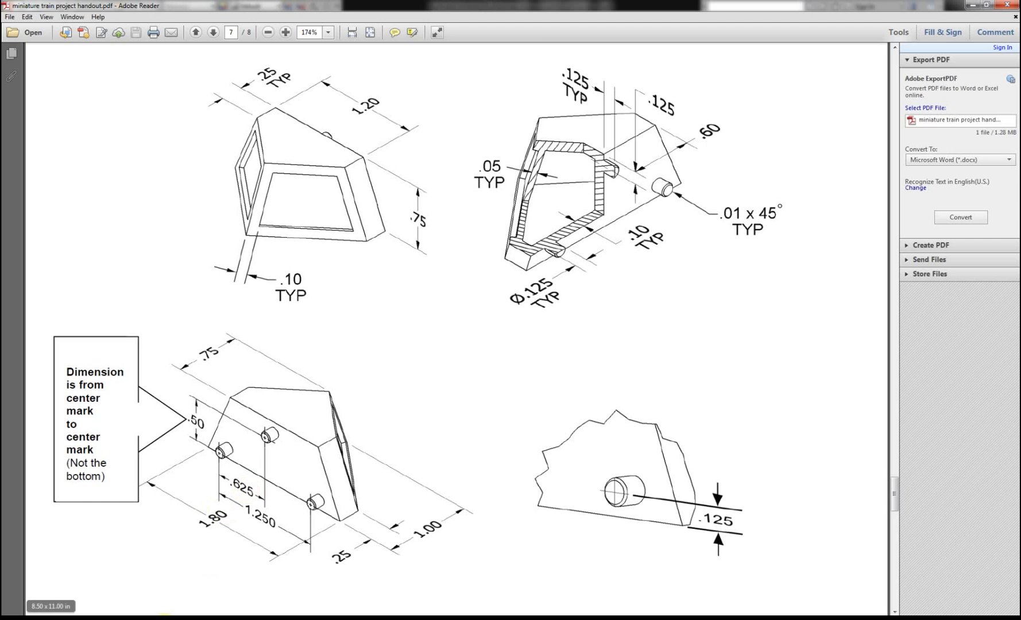
key("alt+Tab")
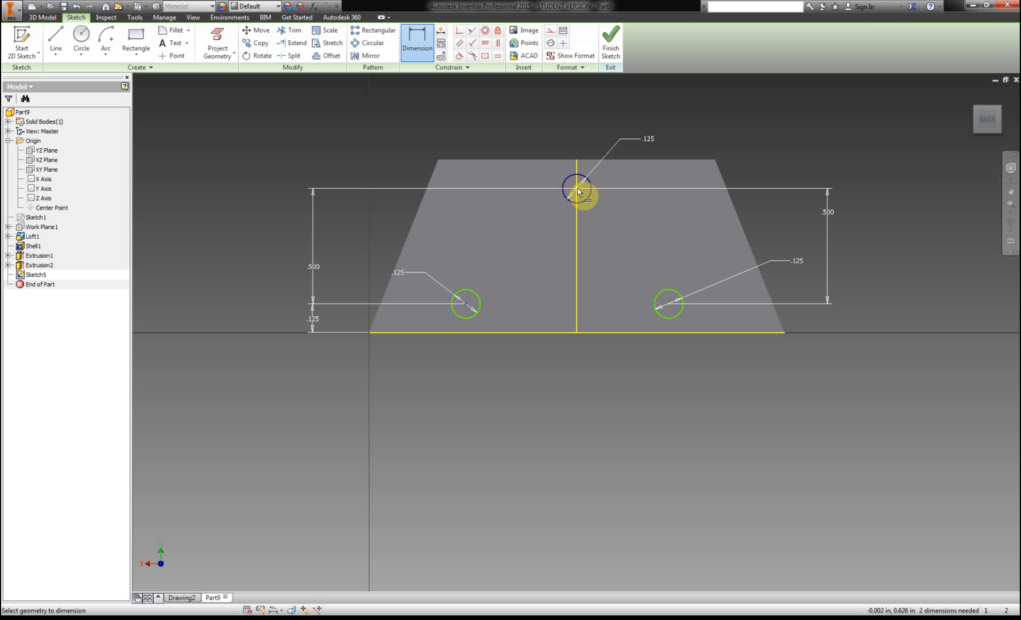
left_click(541, 113)
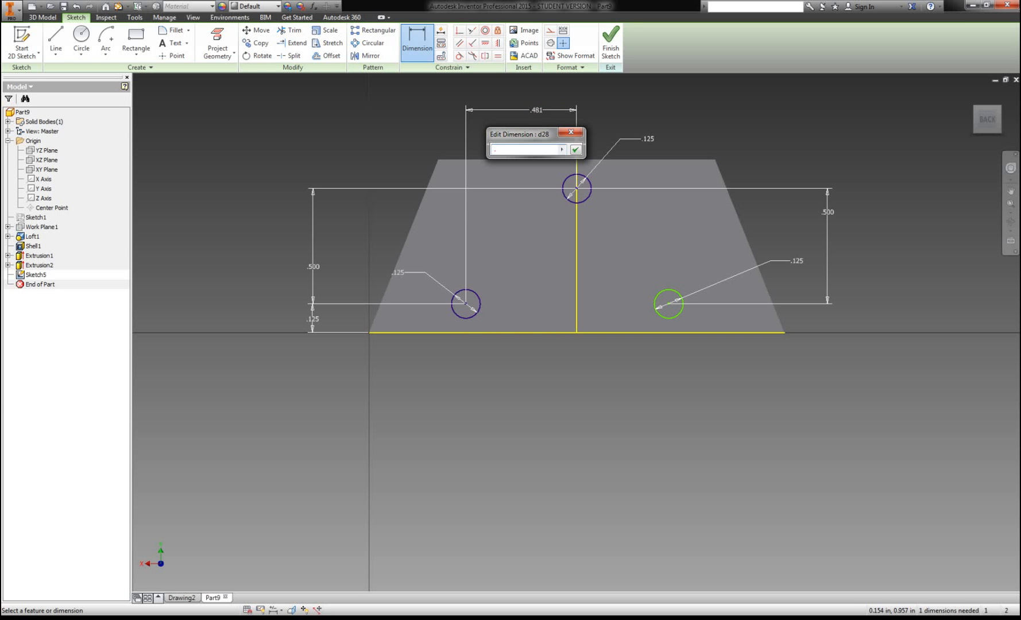
type(".625")
key("Return")
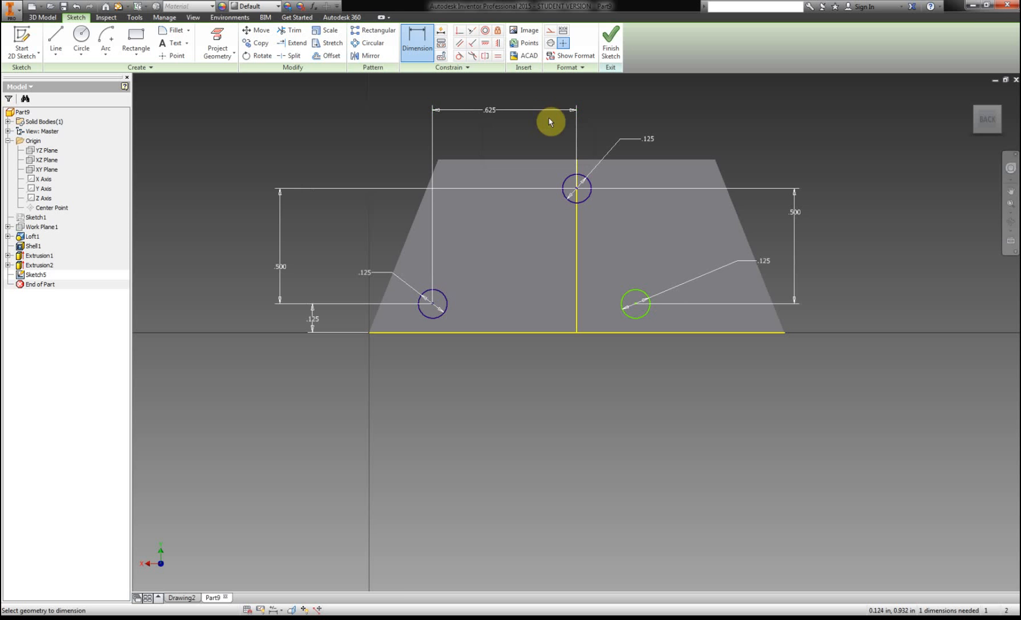
Check the overall peg spacing in the Adobe Reader handout and dimension the horizontal distance between the two lower circle centers to 1.25 in.
key("alt+Tab")
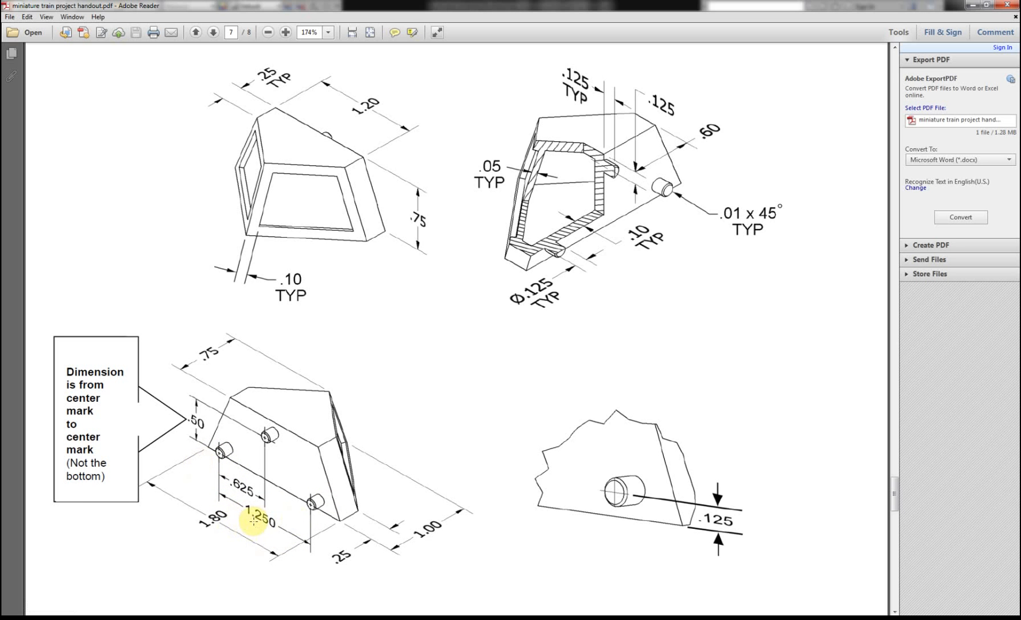
left_click(148, 619)
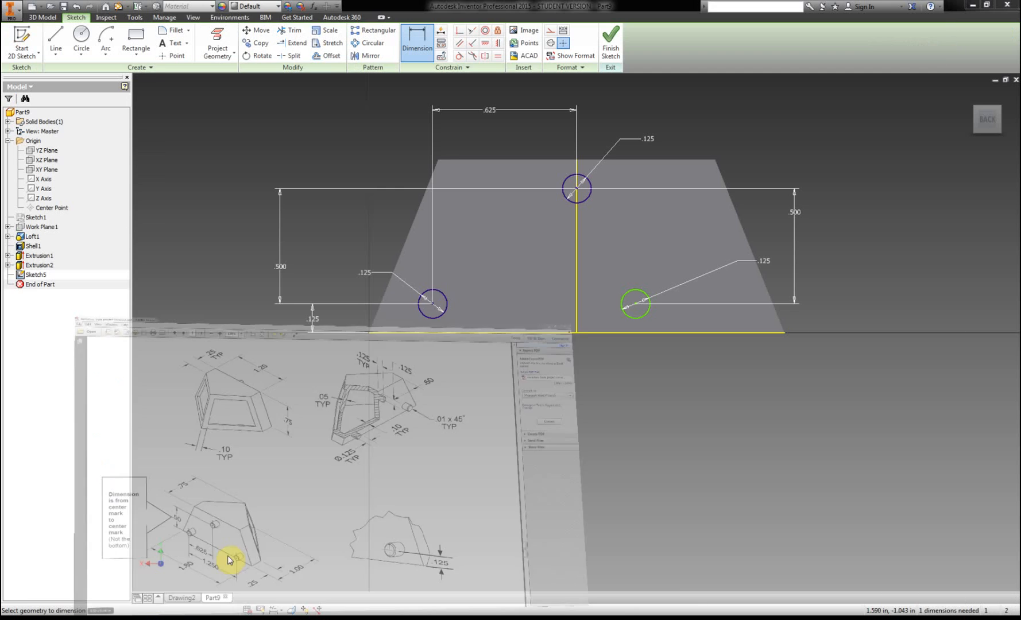
left_click(433, 303)
left_click(642, 306)
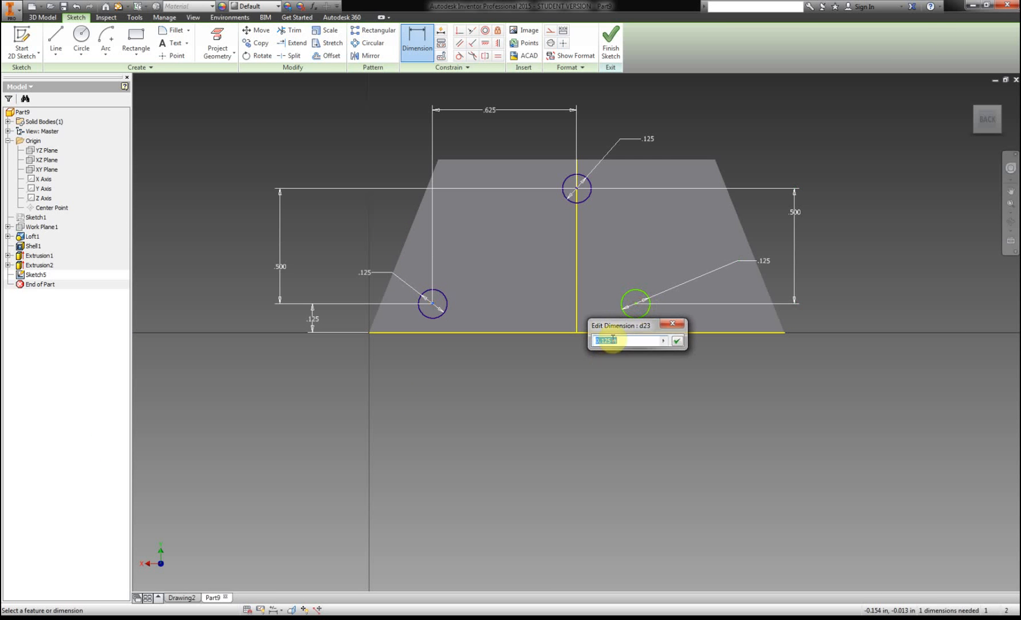
left_click(671, 326)
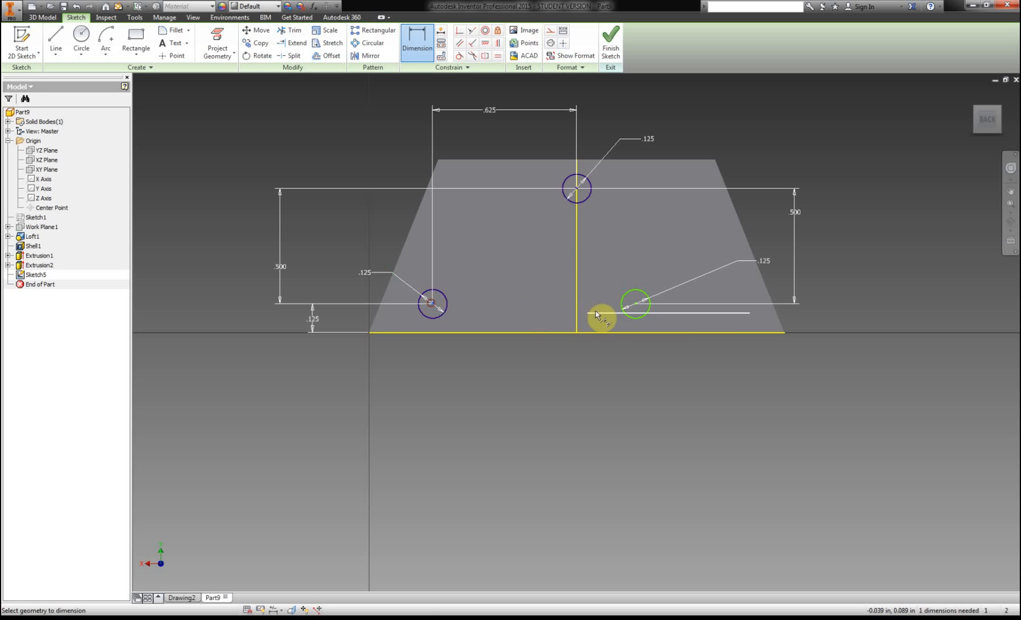
left_click(635, 307)
left_click(595, 366)
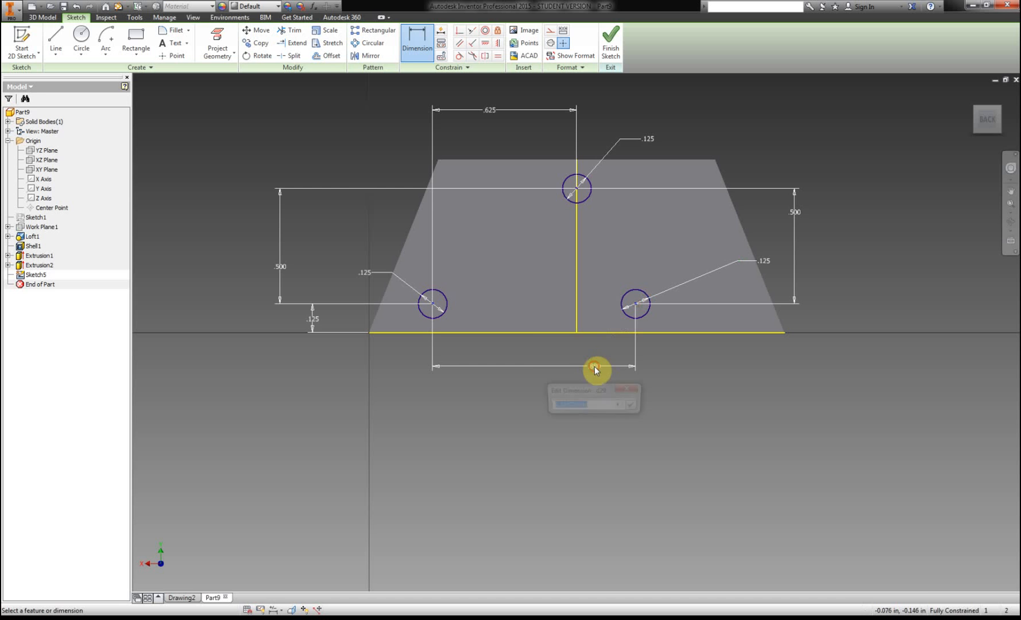
type("1.25")
key("Return")
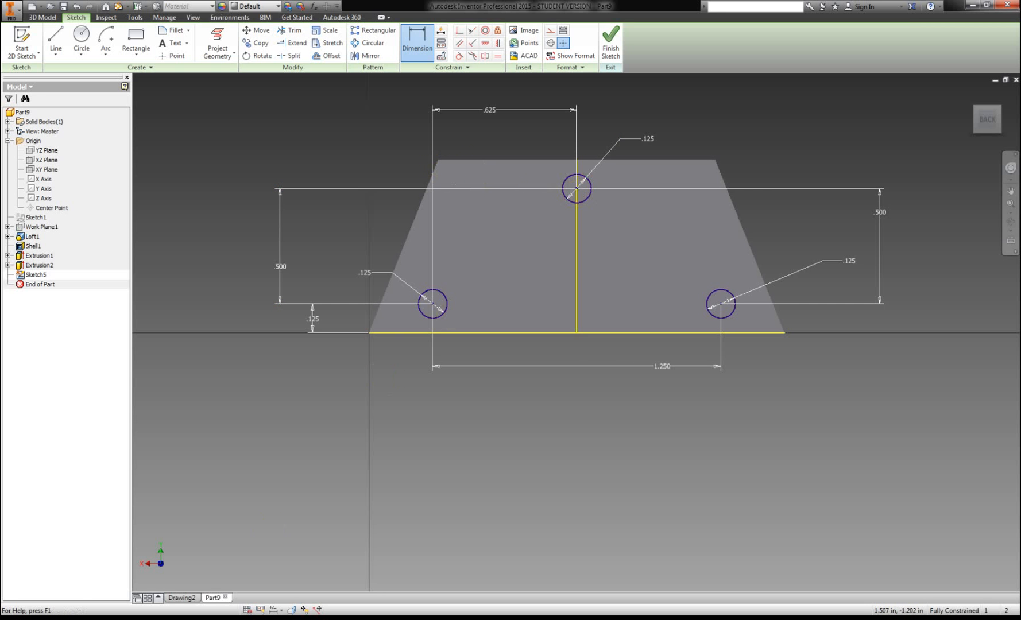
Finish the sketch and extrude the three peg circles outward from the back face to the 0.125 in peg length in the Adobe Reader handout.
key("alt+Tab")
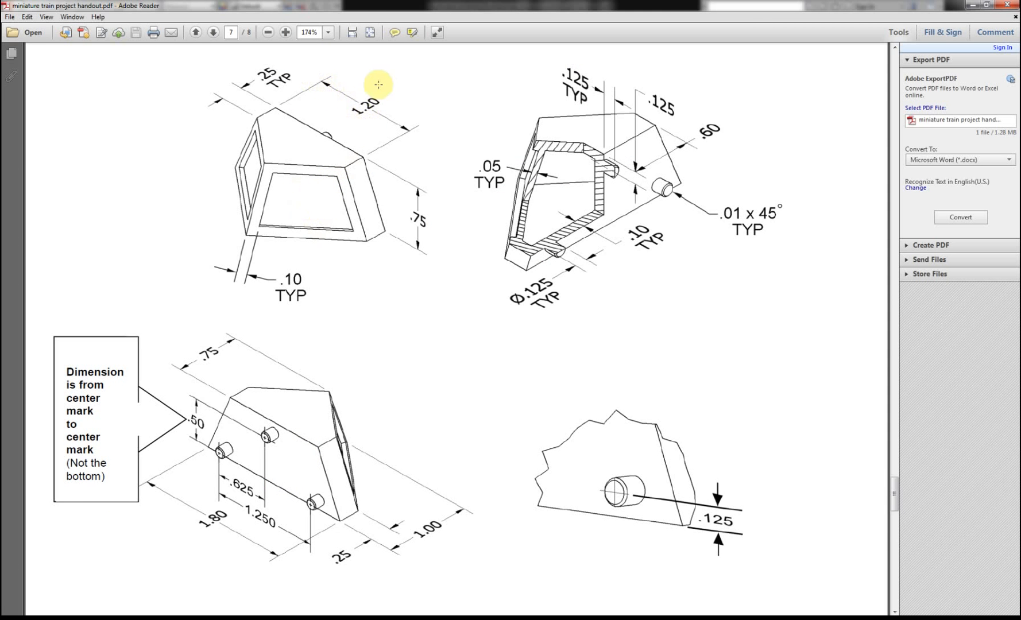
key("alt+Tab")
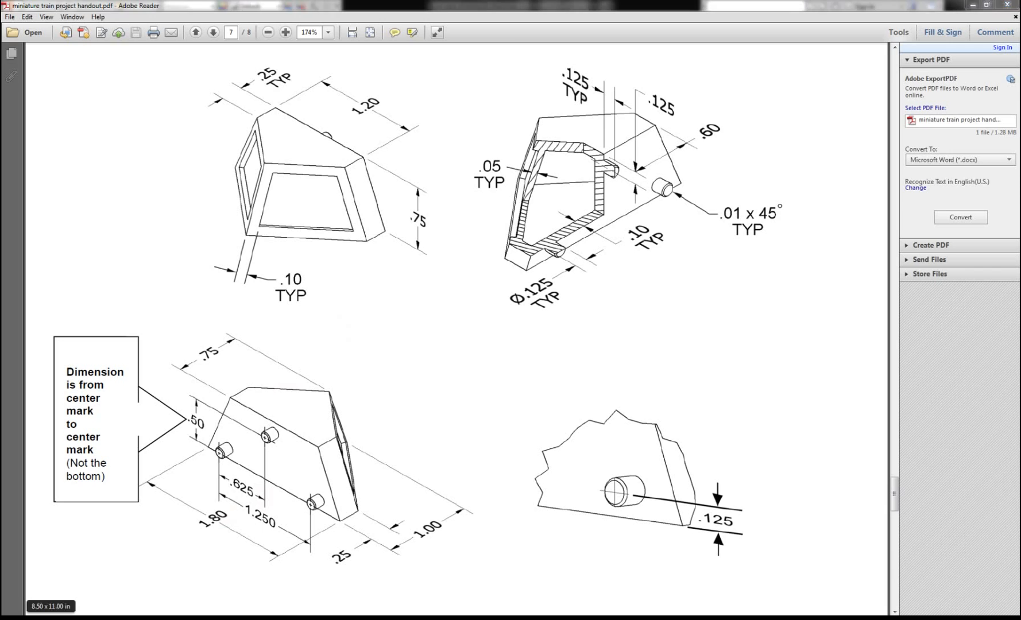
left_click(611, 42)
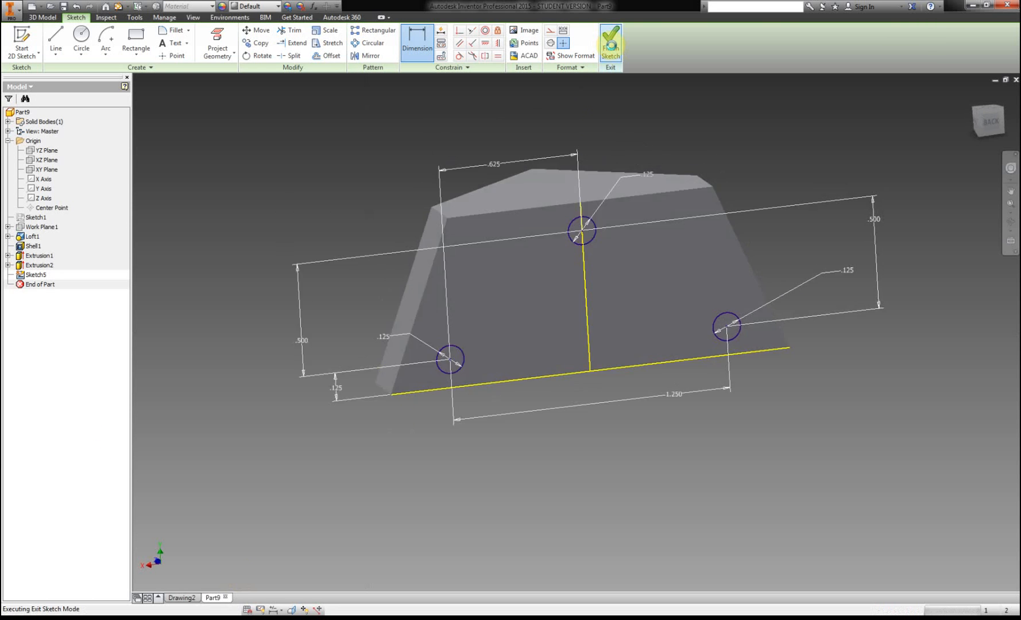
left_click(56, 35)
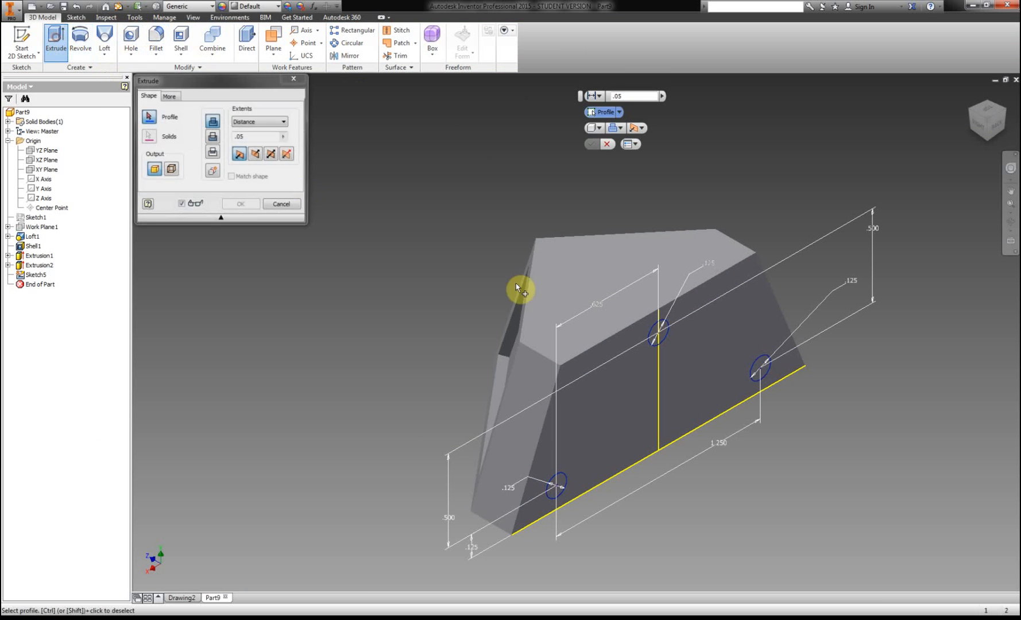
left_click(760, 370)
left_click(661, 336)
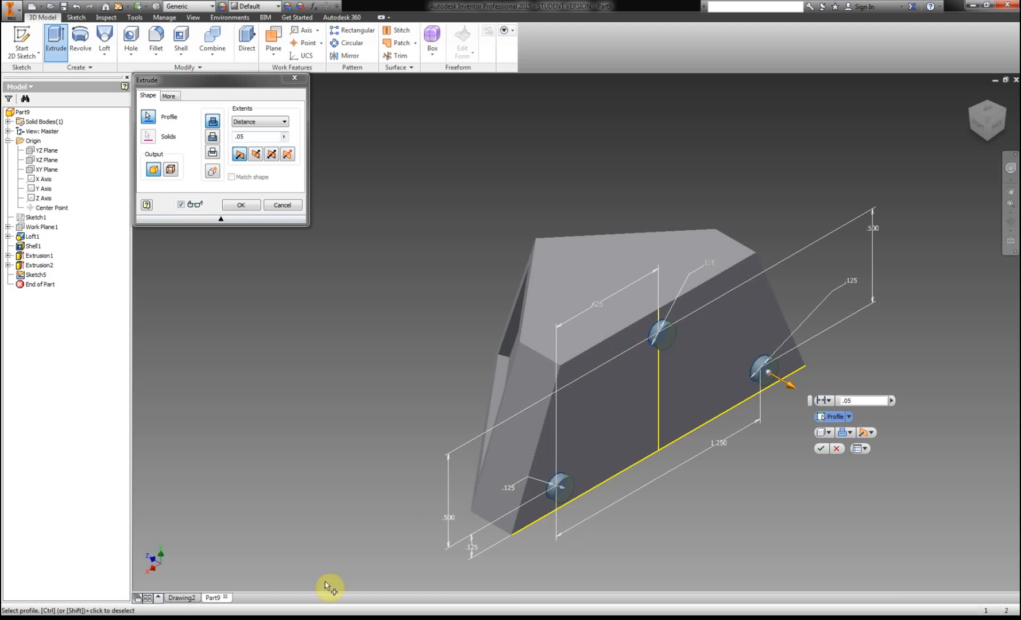
key("alt+Tab")
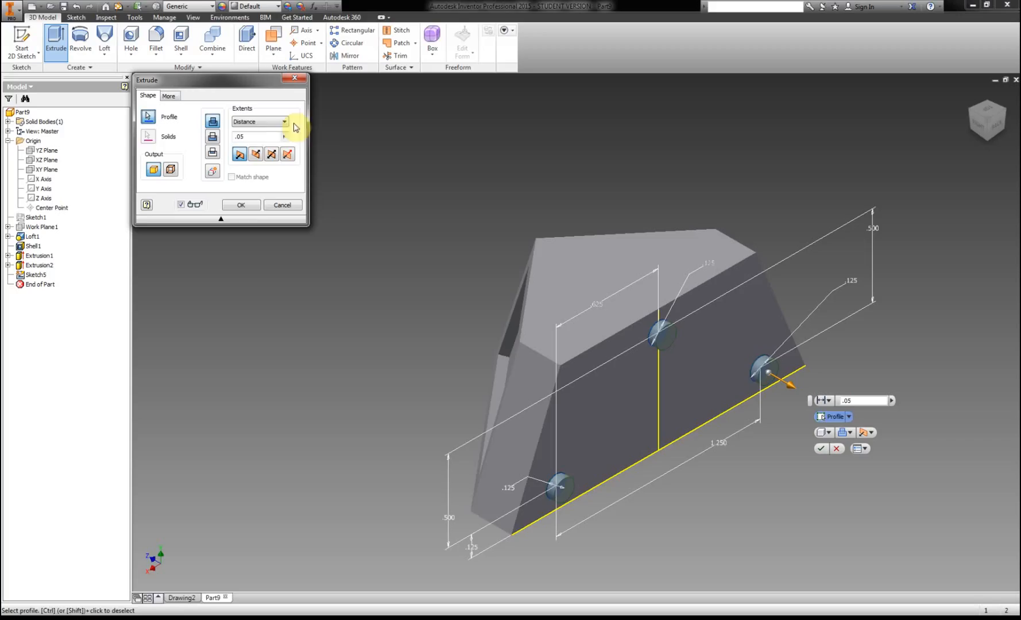
left_click(254, 137)
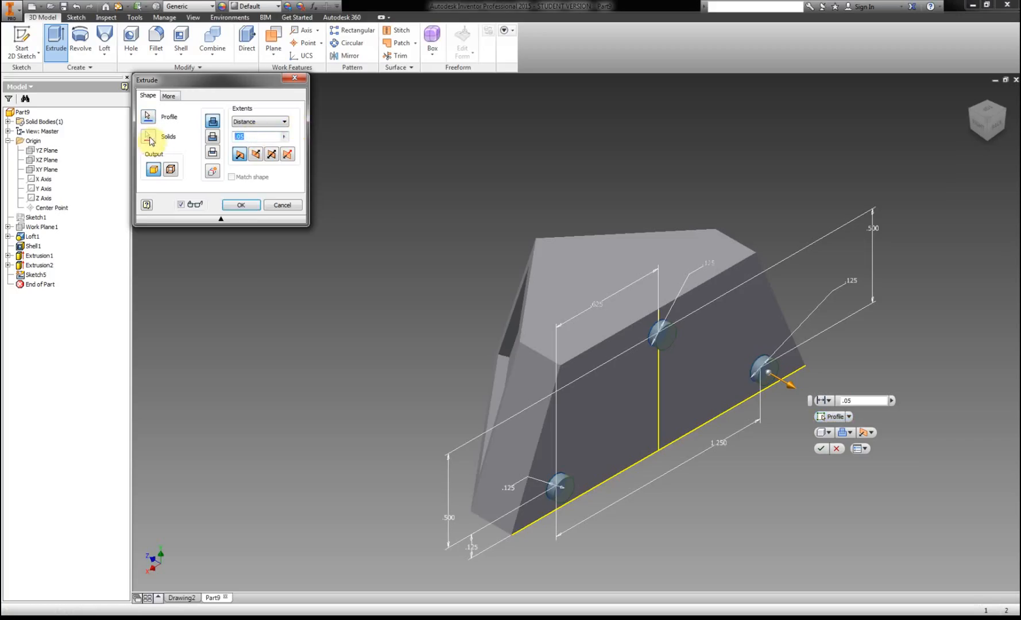
key("Return")
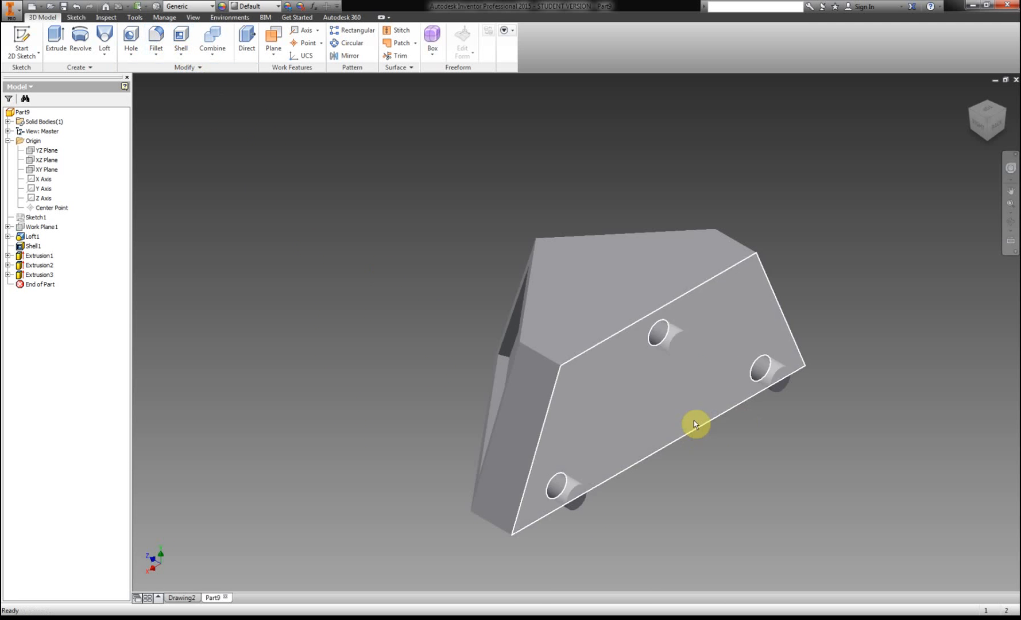
Check the peg chamfer size in the Adobe Reader handout and chamfer the lower-left peg's end edge by distance and angle, 0.01 in at 45°.
left_click(154, 55)
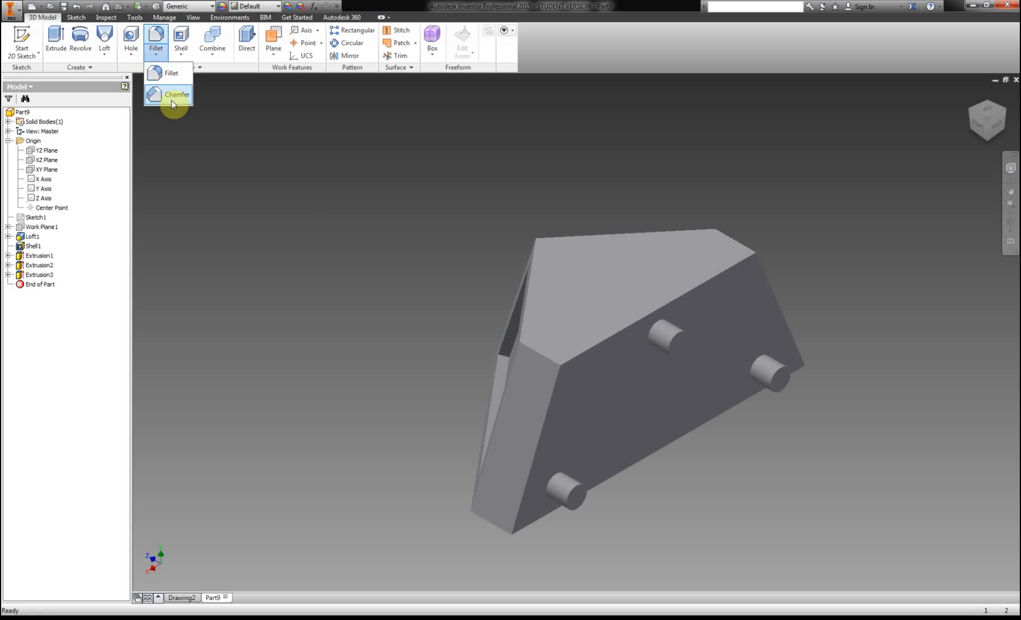
left_click(173, 102)
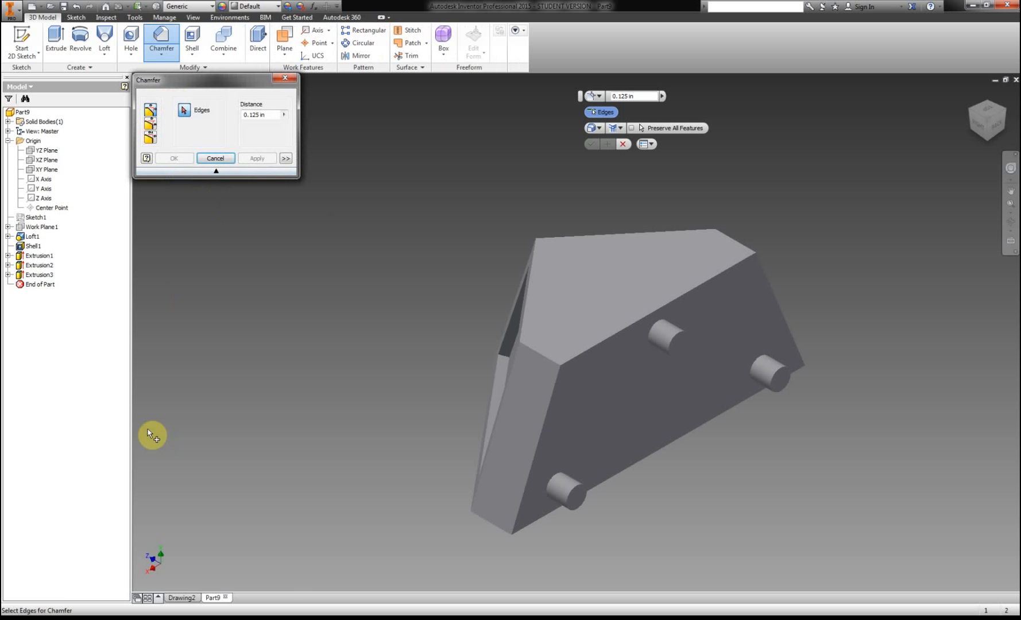
key("alt+Tab")
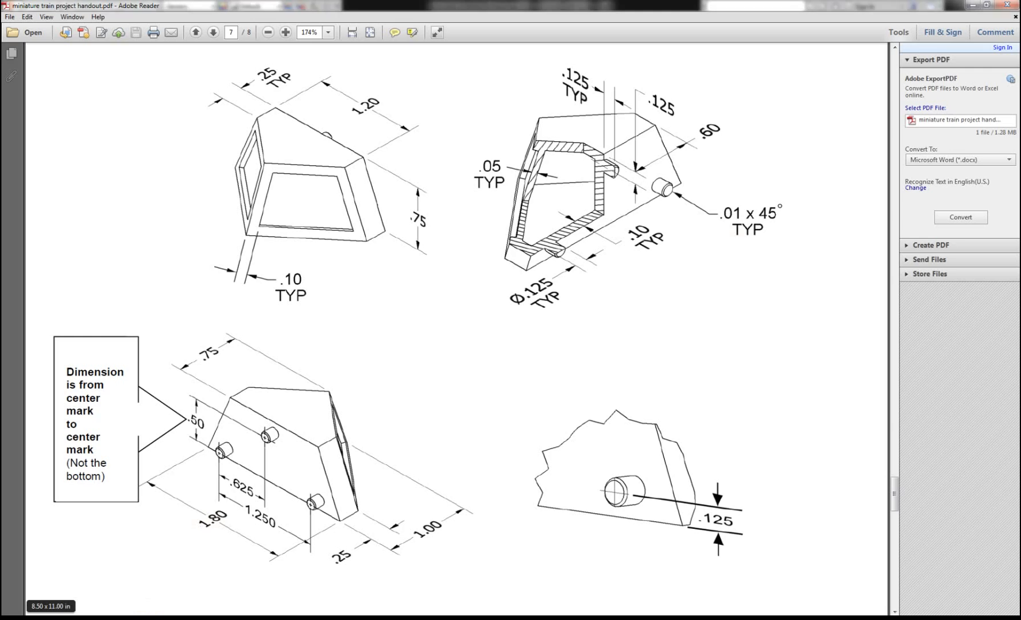
left_click(141, 618)
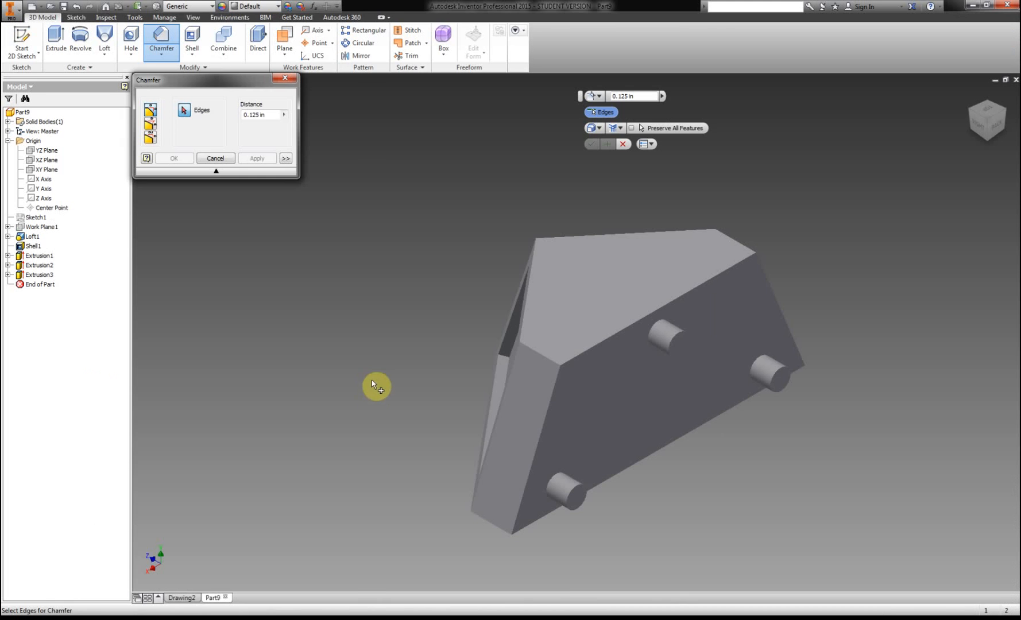
left_click(151, 126)
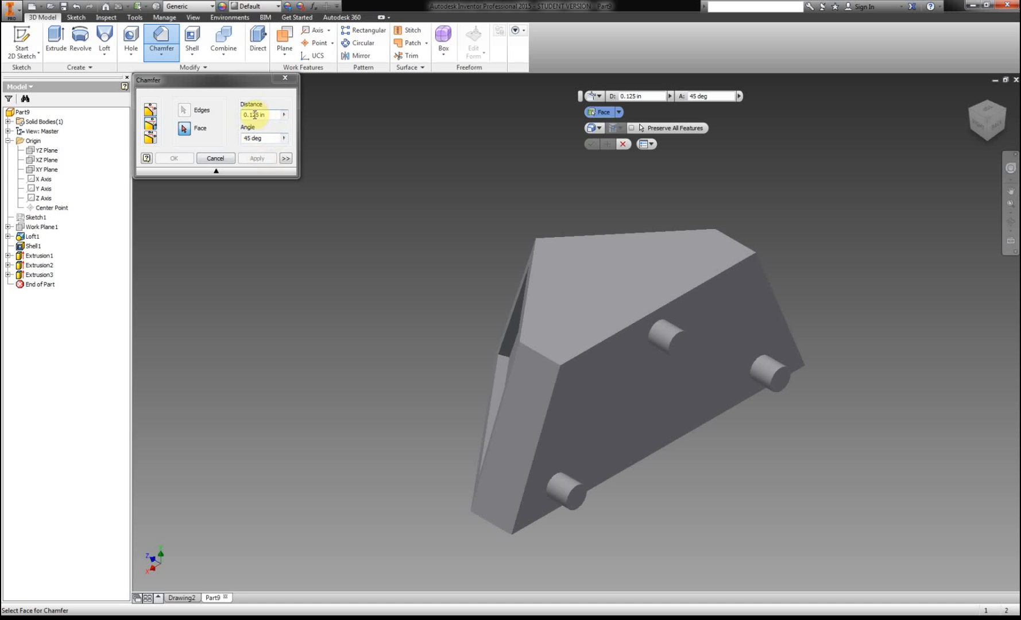
left_click_drag(263, 114, 190, 115)
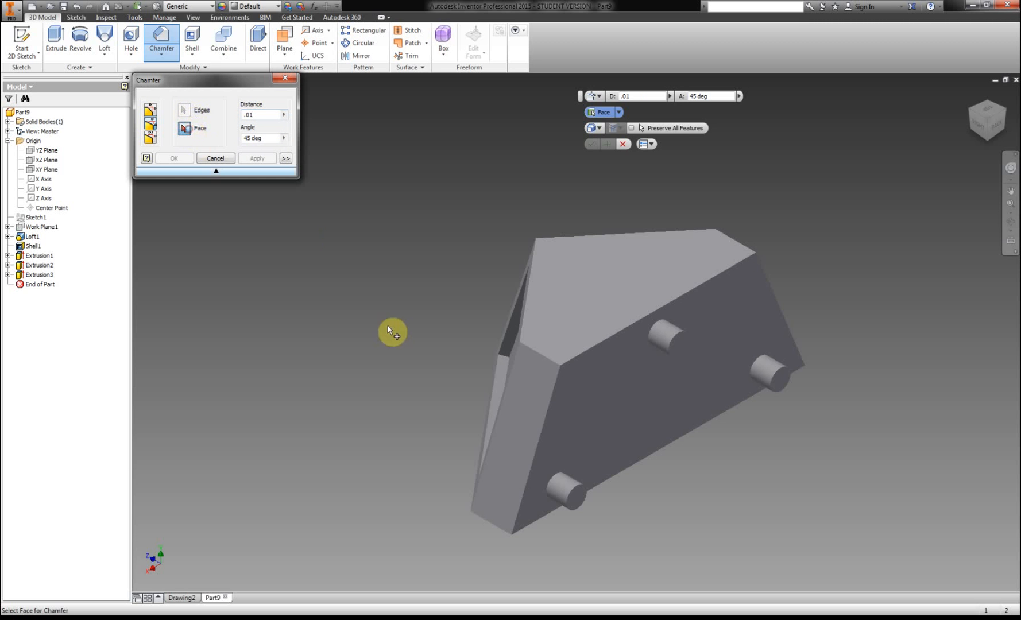
left_click(573, 496)
left_click(572, 496)
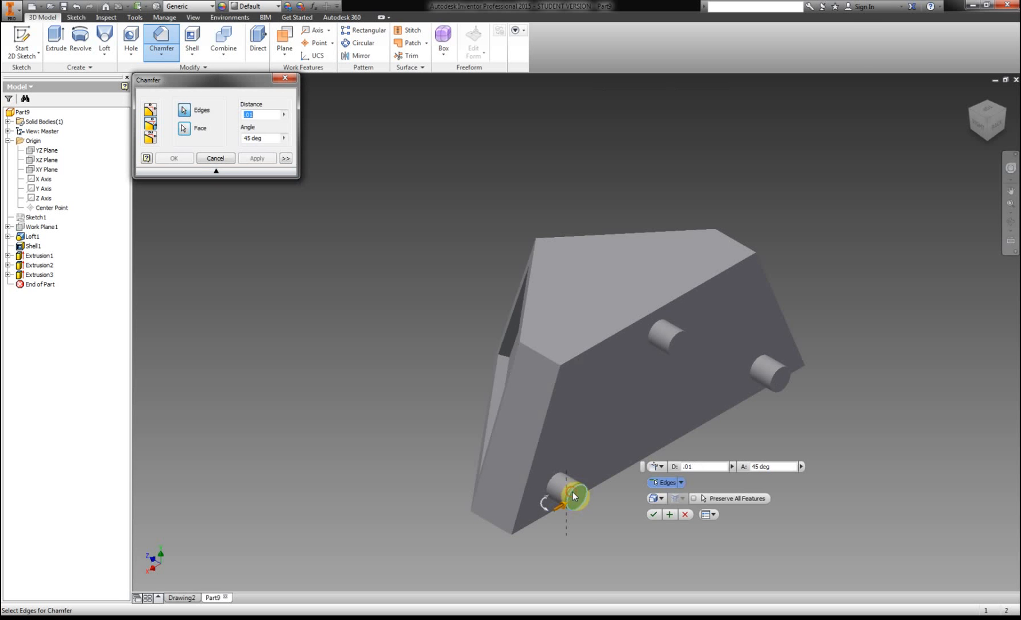
left_click(671, 518)
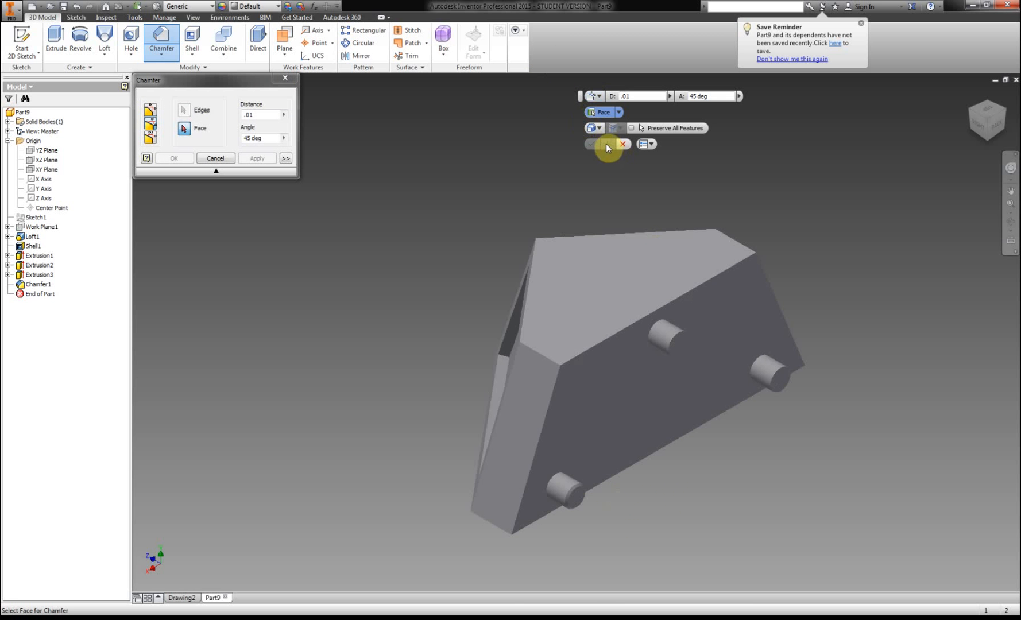
Chamfer the outer end edges of the upper peg and the lower-right peg 0.01 in at 45°.
left_click(679, 342)
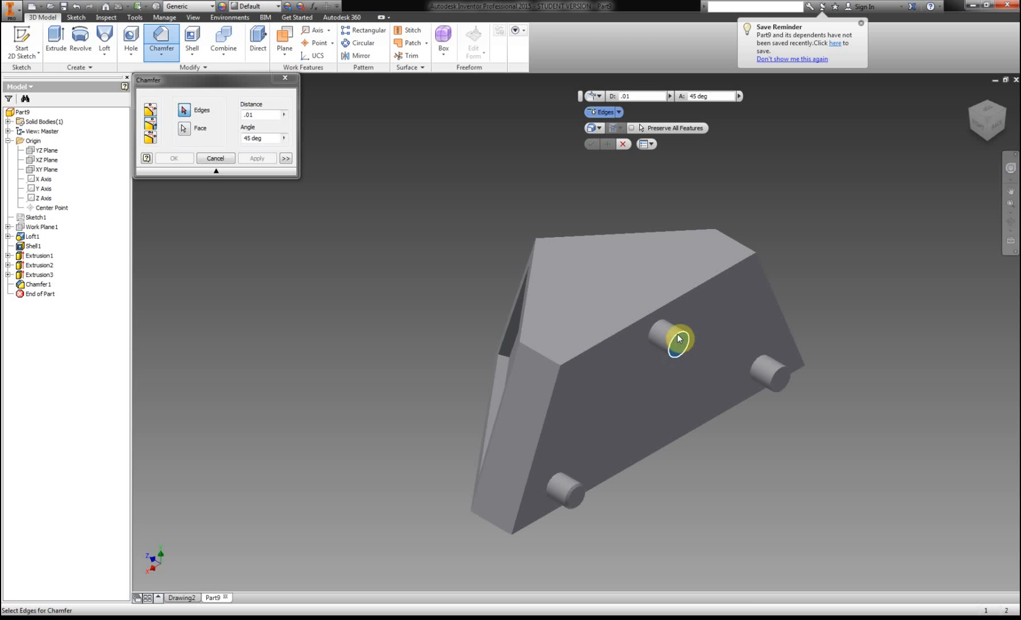
left_click(679, 336)
left_click(774, 362)
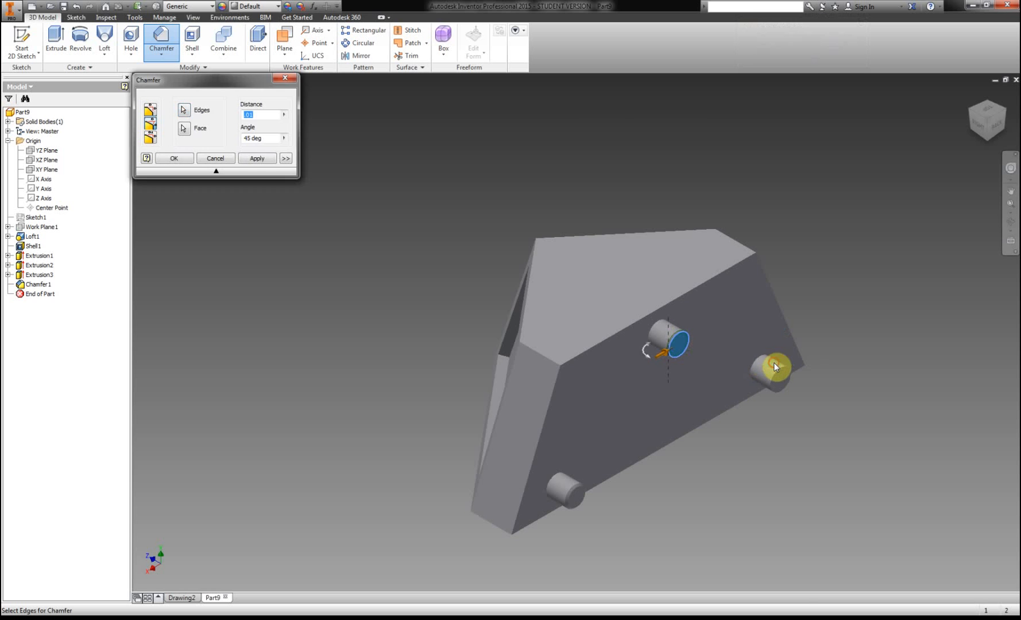
left_click(781, 373)
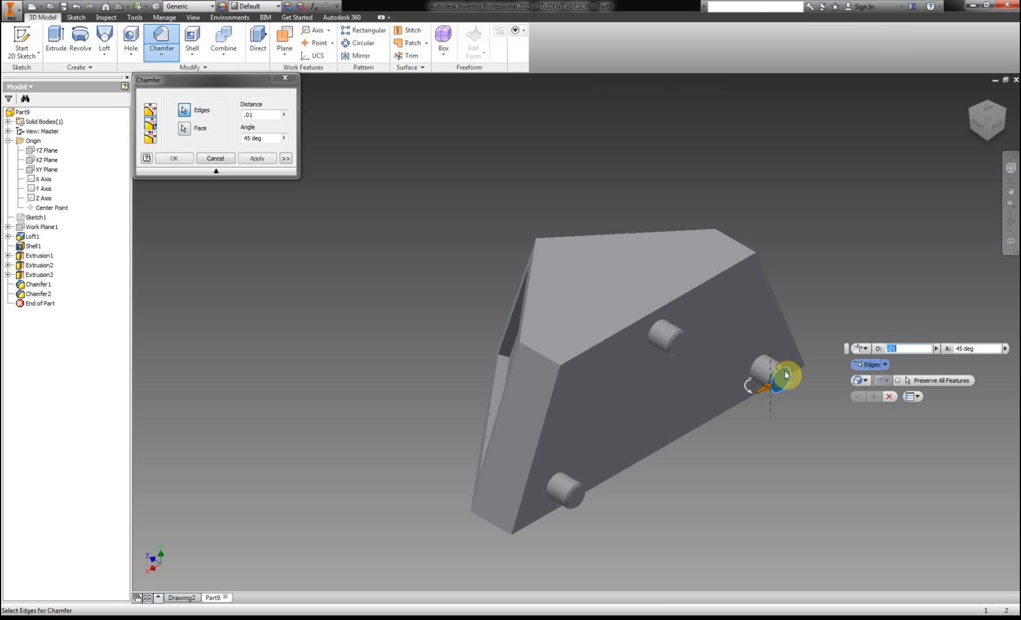
left_click(858, 397)
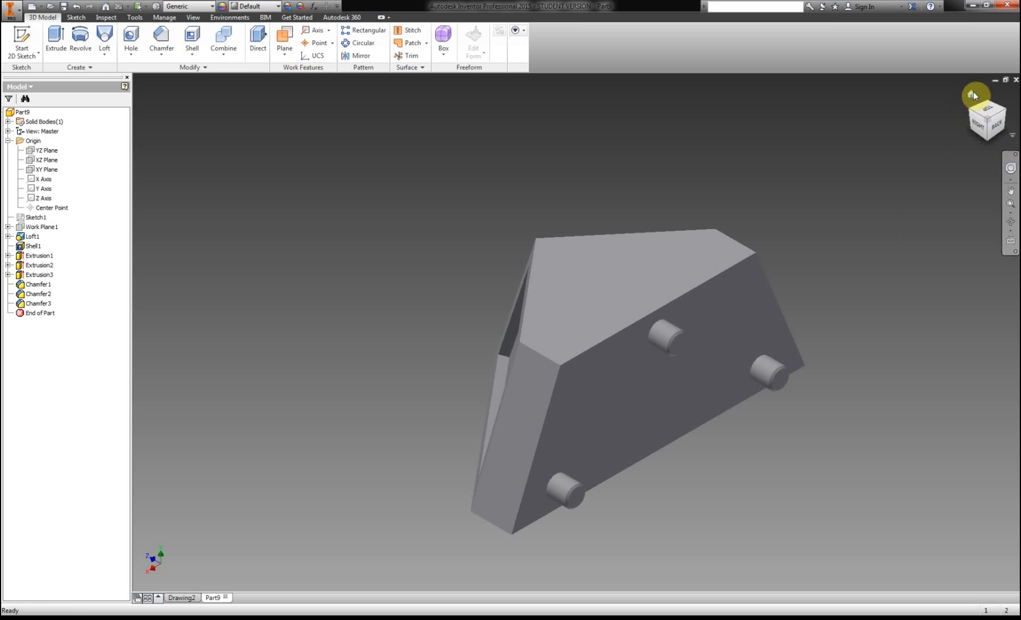
Inspect the finished cow catcher from the home view and the other isometric corners, front and back.
left_click(970, 94)
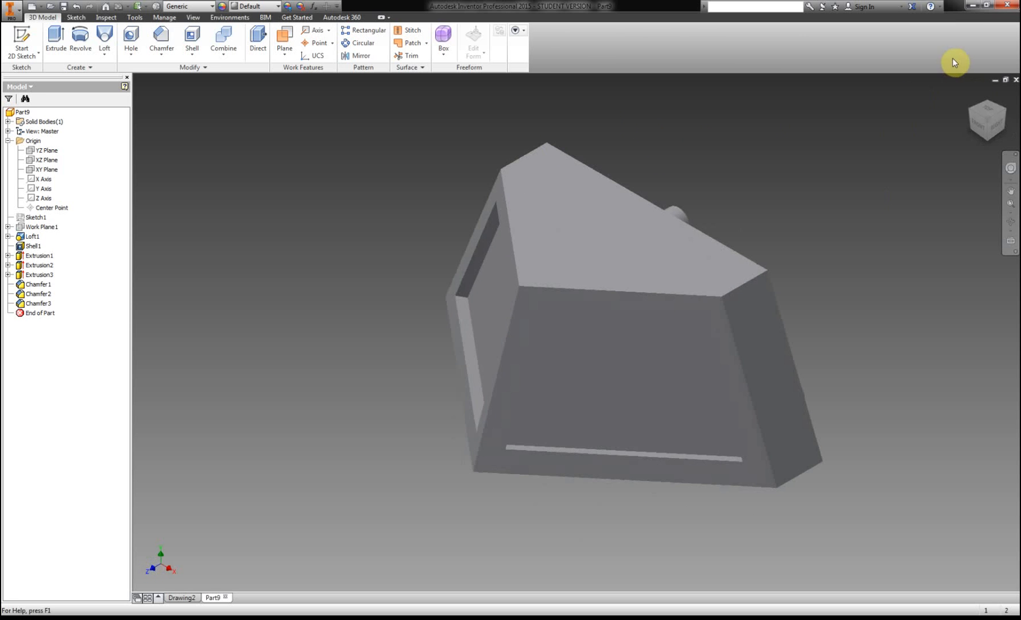
left_click(972, 112)
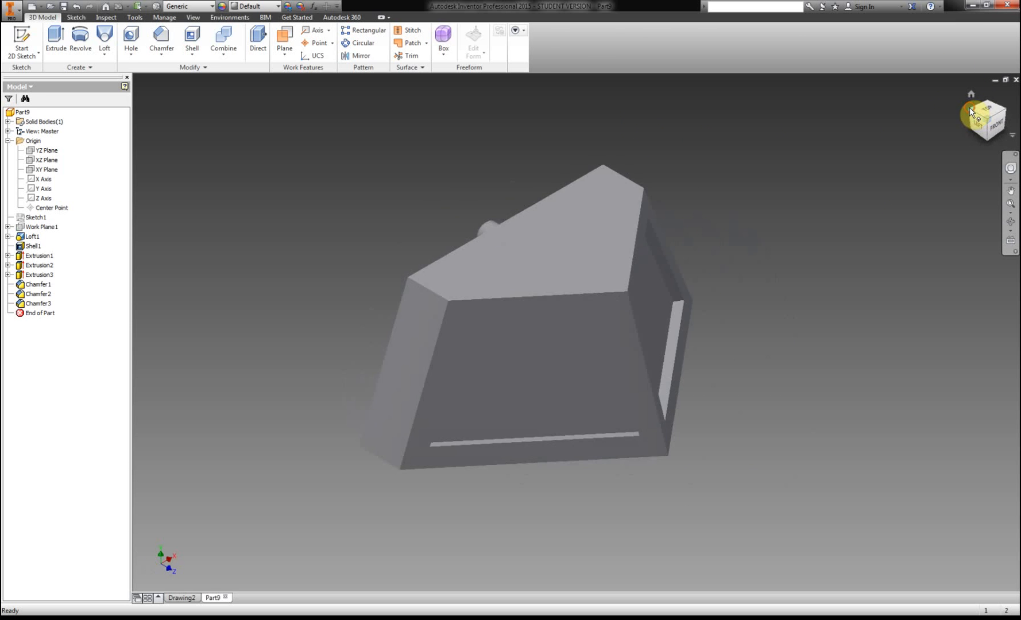
left_click(970, 109)
left_click(969, 109)
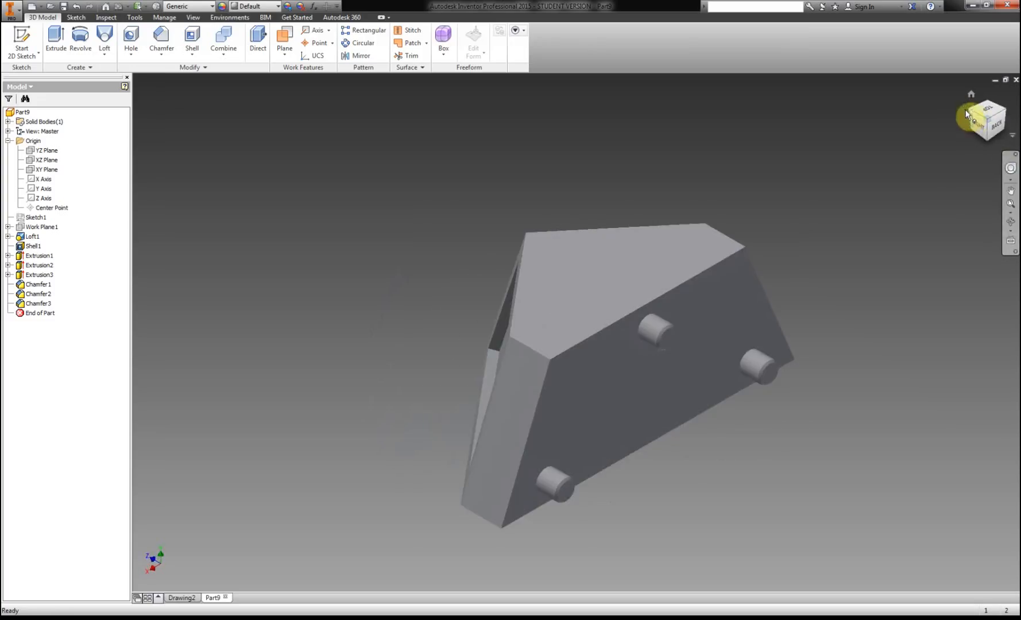
left_click(972, 113)
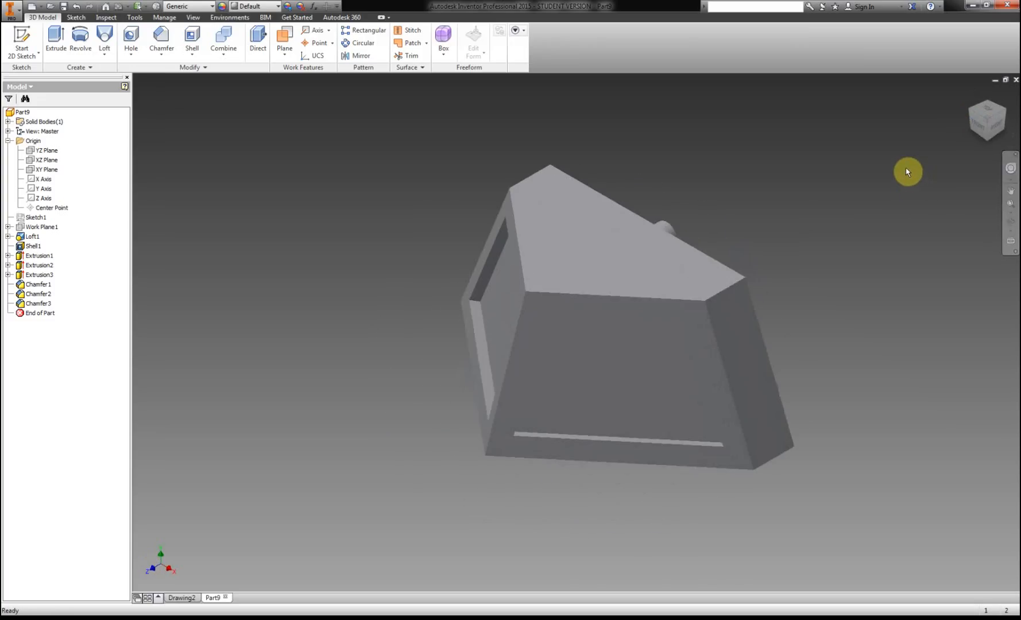